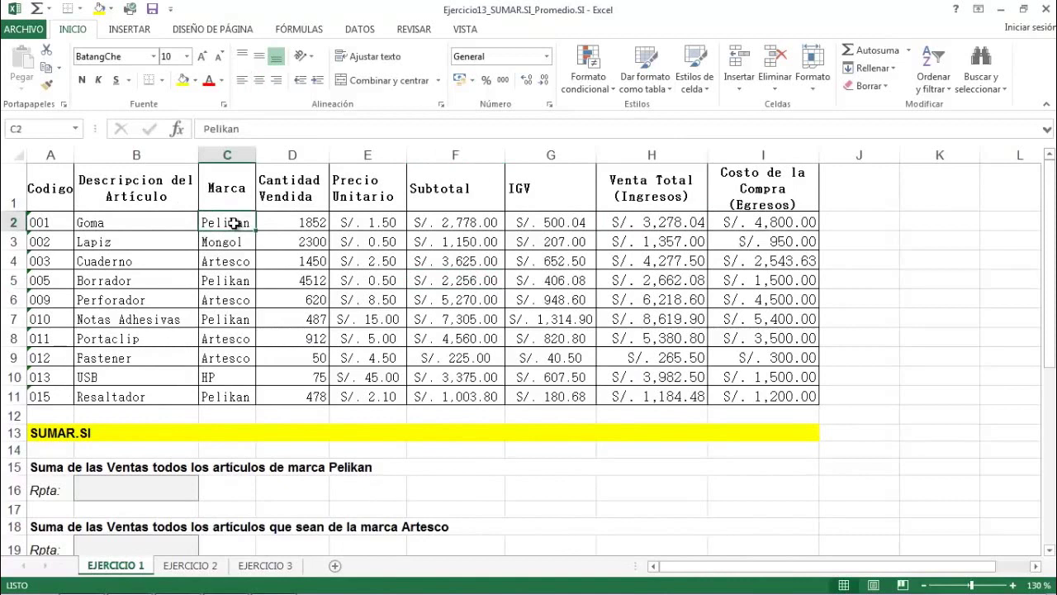
Step: Fill the Venta Total cells of the four Pelikan articles (H2, H5, H7 and H11) with yellow
left_click_drag(661, 221, 658, 395)
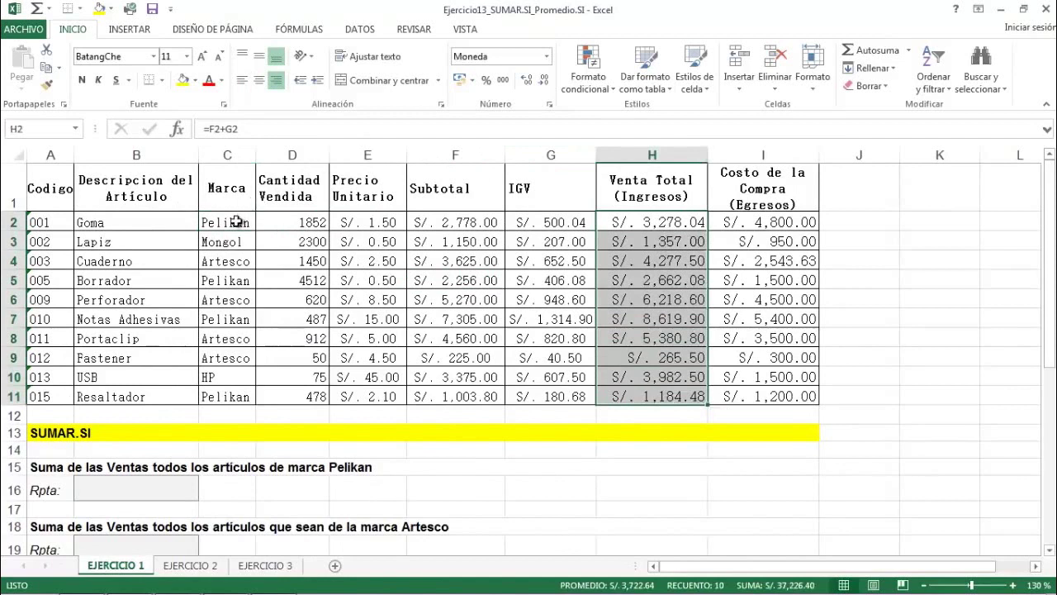
left_click(654, 222)
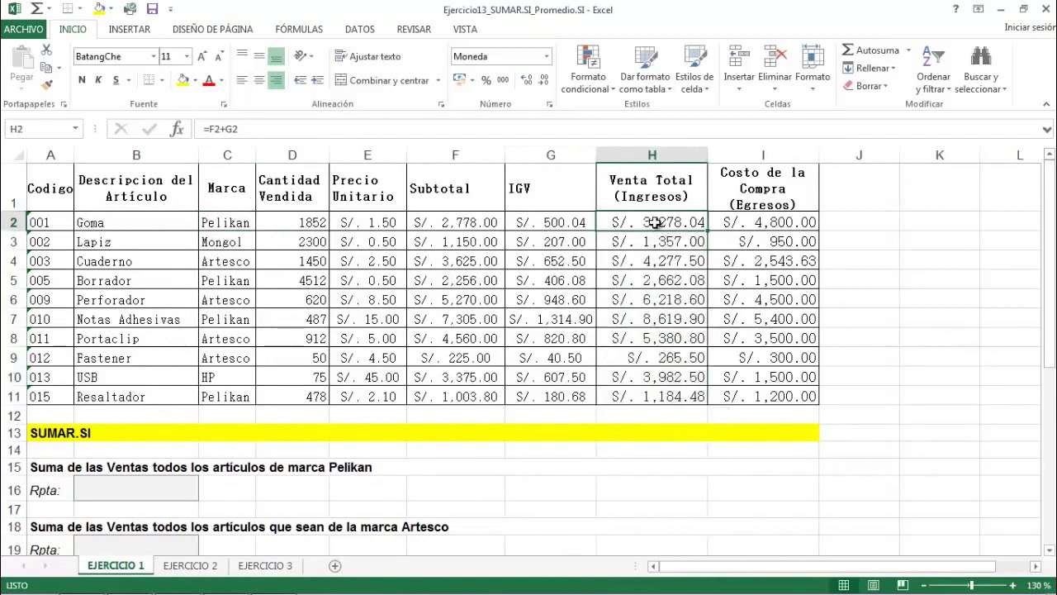
left_click(183, 81)
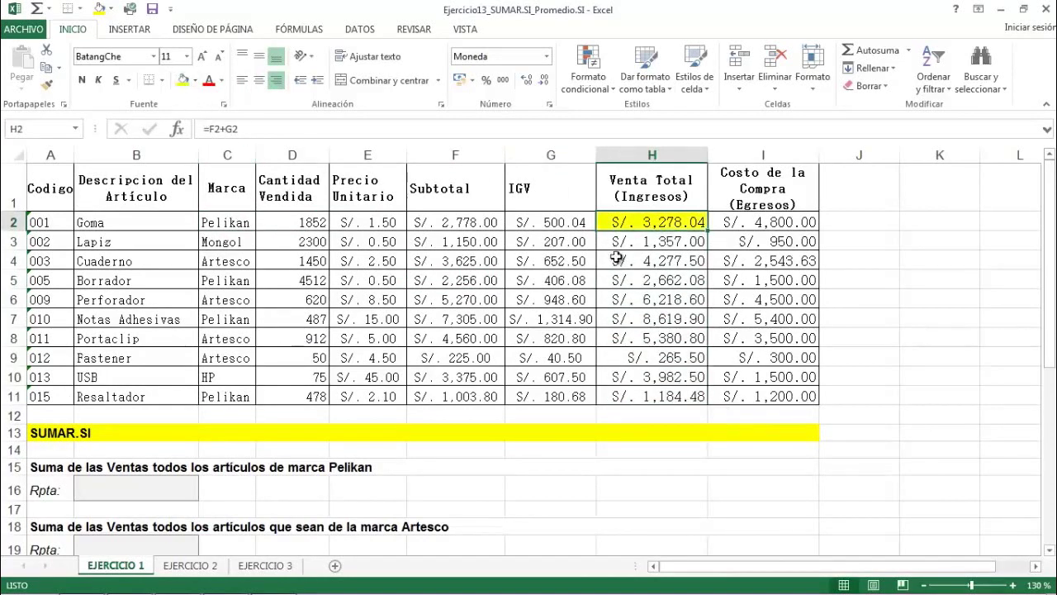
left_click(237, 282)
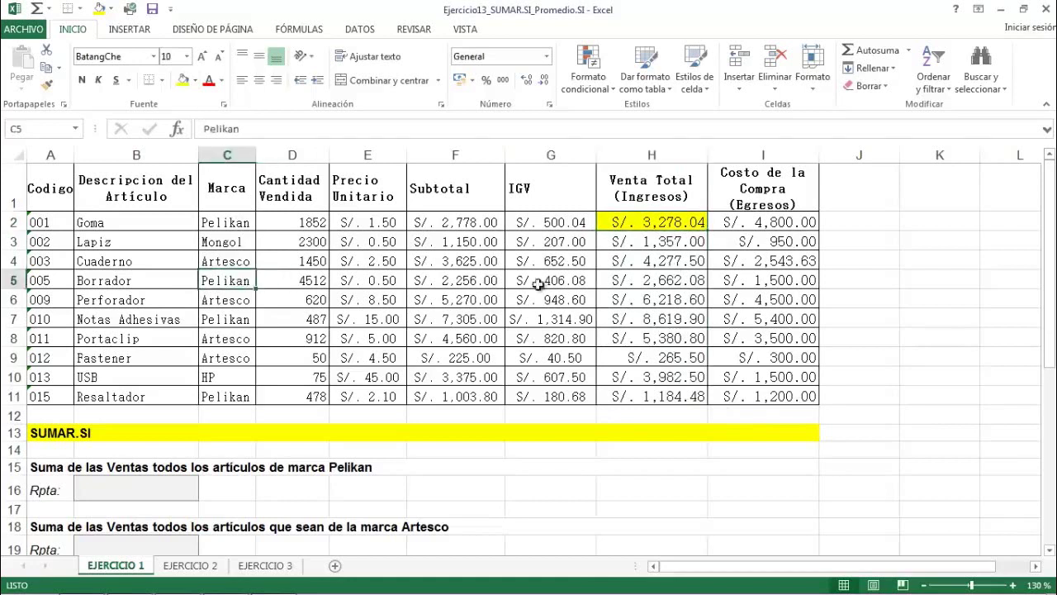
left_click(642, 282)
left_click(183, 80)
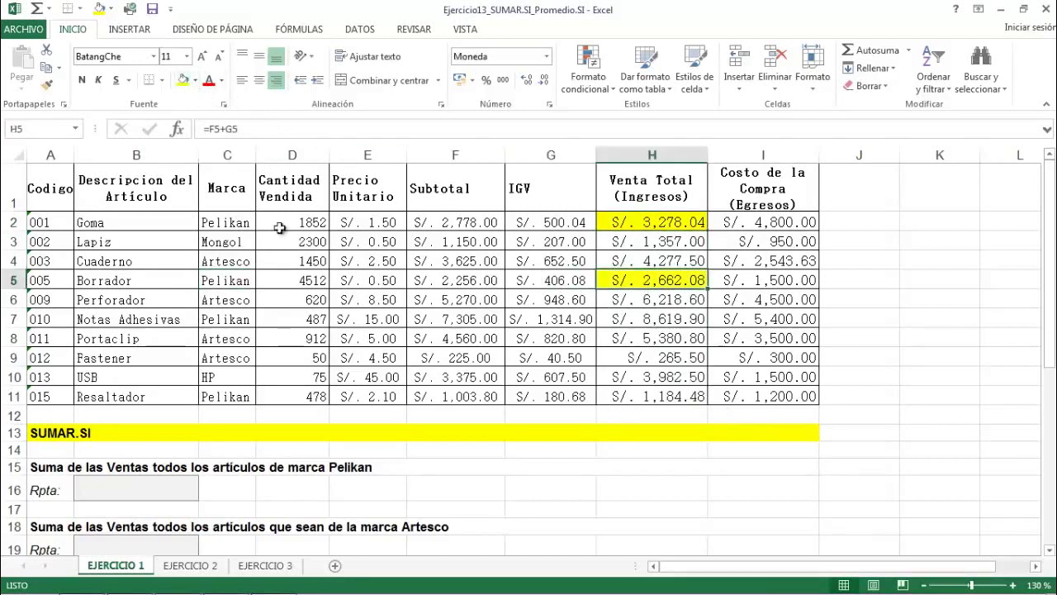
left_click(239, 322)
left_click(636, 323)
left_click(182, 80)
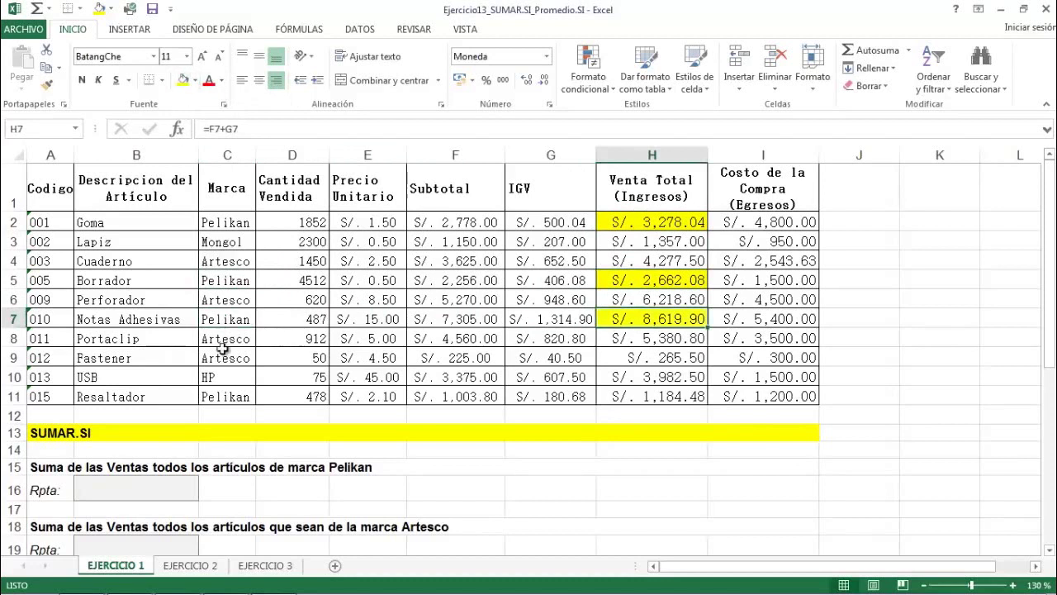
left_click(238, 399)
left_click(629, 398)
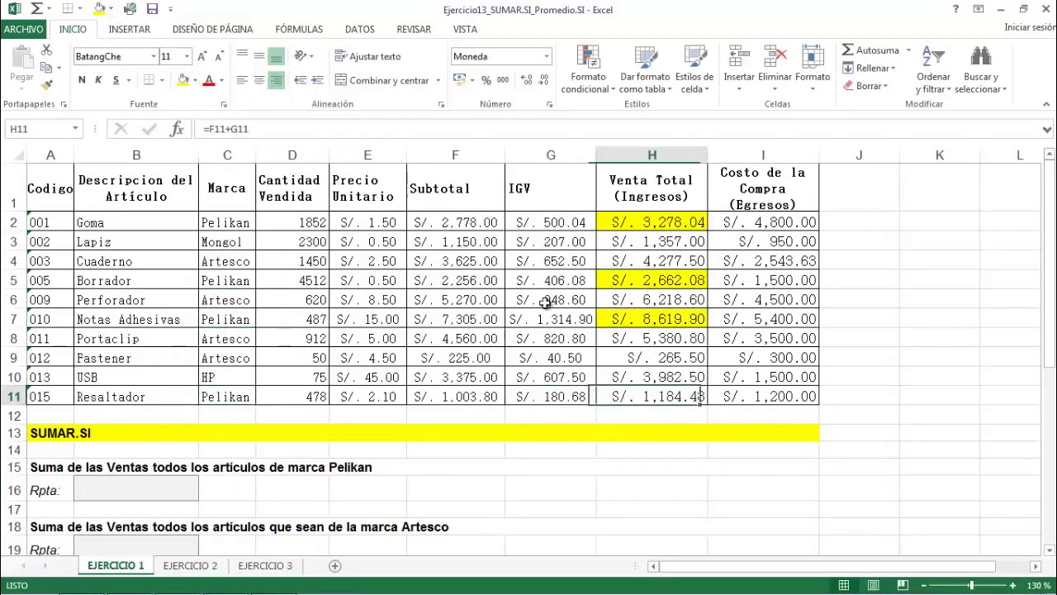
left_click(183, 81)
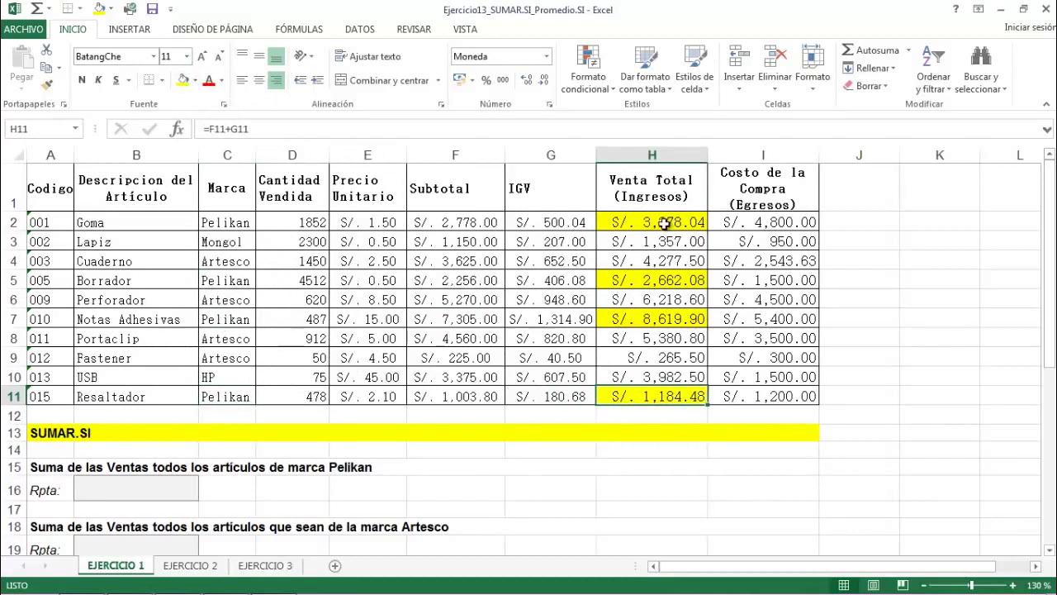
left_click(665, 281)
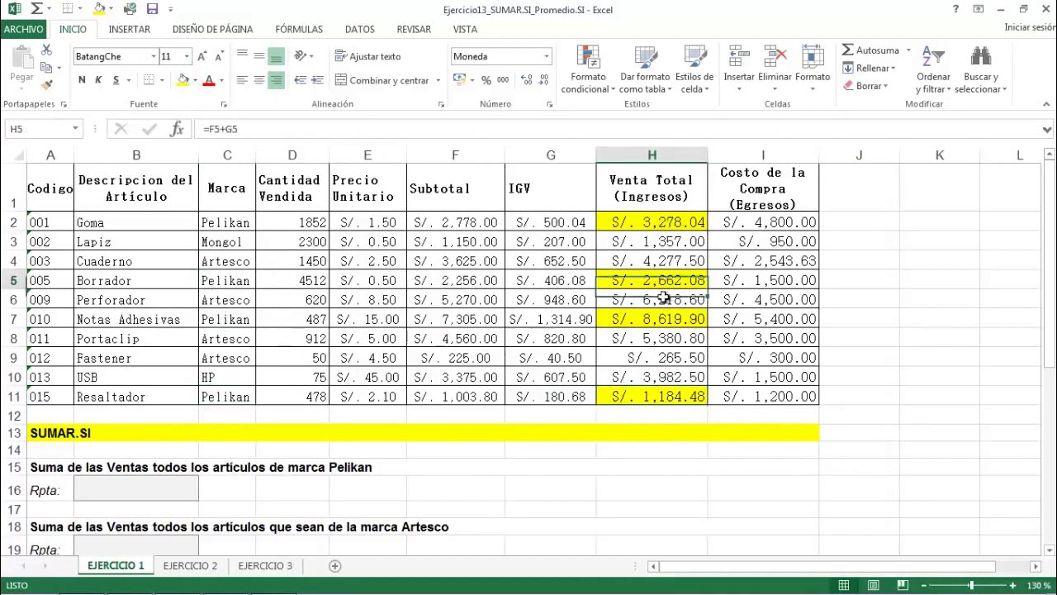
left_click(669, 319)
left_click(687, 398)
left_click(674, 222)
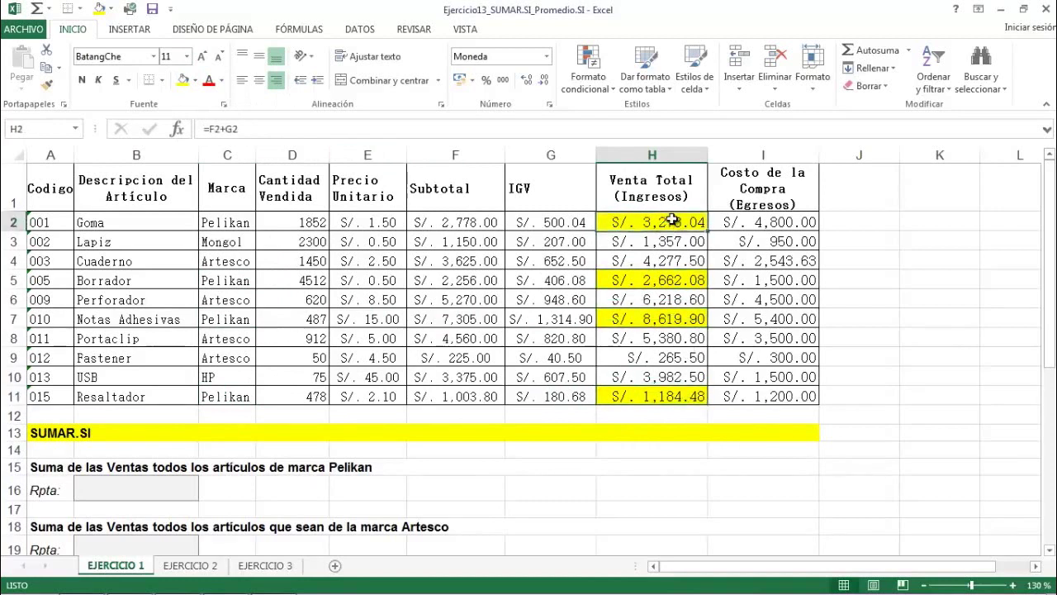
Step: Sum the Pelikan sales in B16 with =SUMAR.SI(C2:C11,"Pelikan",H2:H11) and apply the accounting number format to the result
left_click(170, 489)
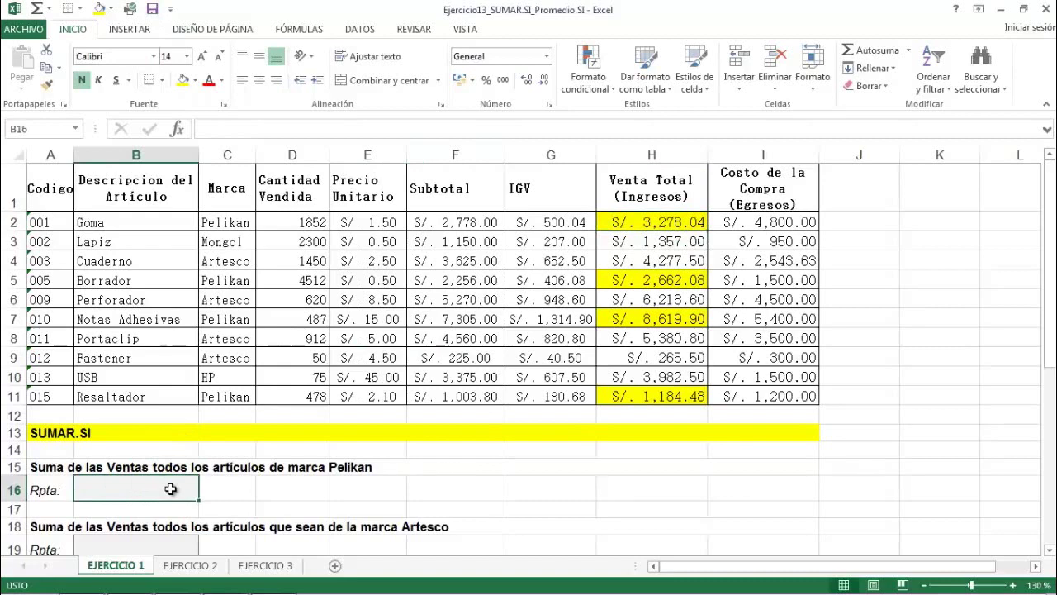
type("=suma")
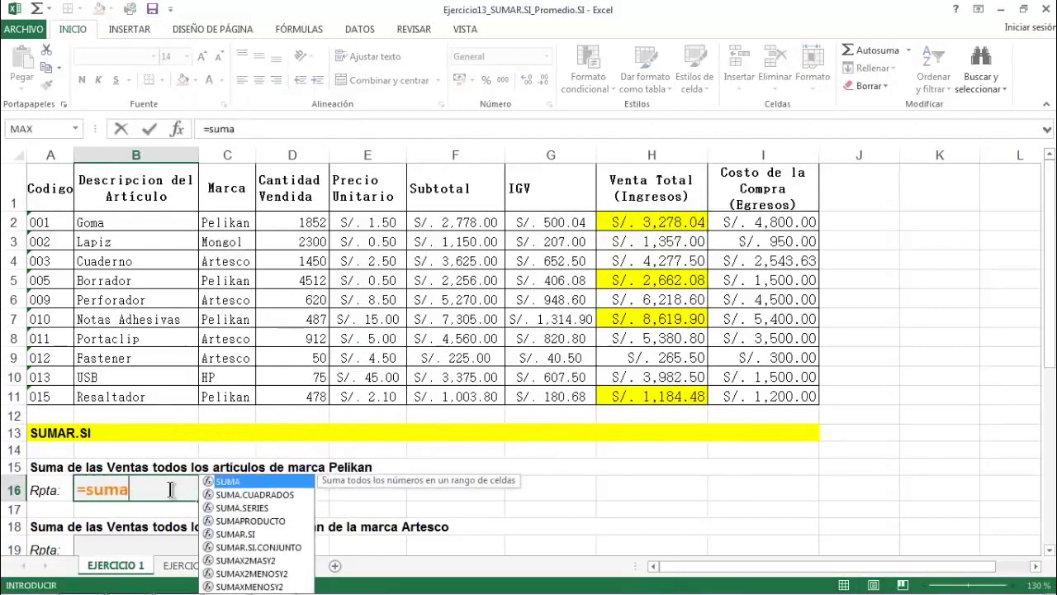
type("r.si")
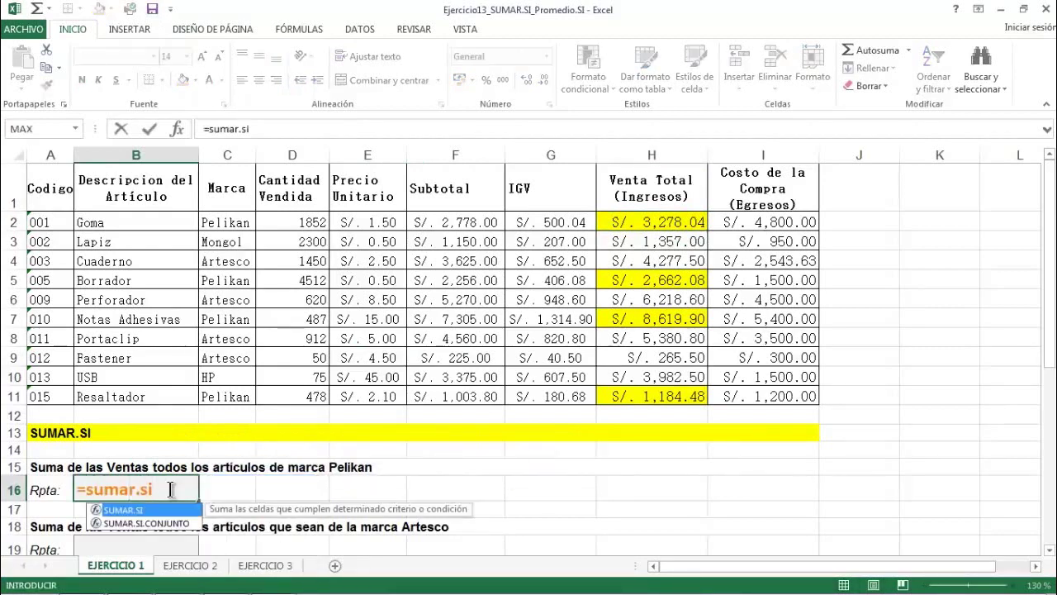
type("(")
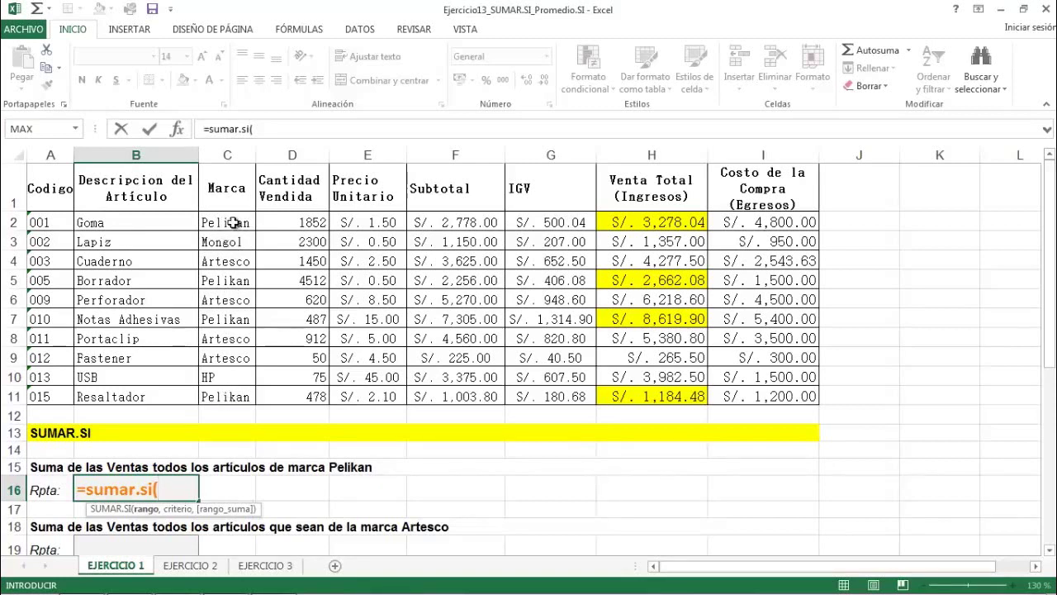
left_click_drag(234, 222, 234, 386)
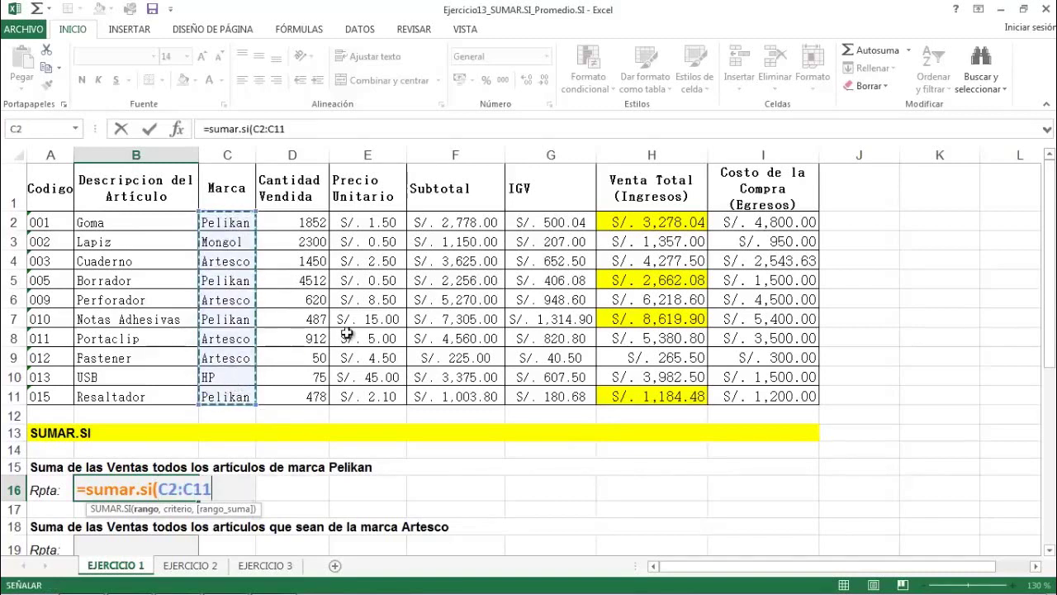
type(",")
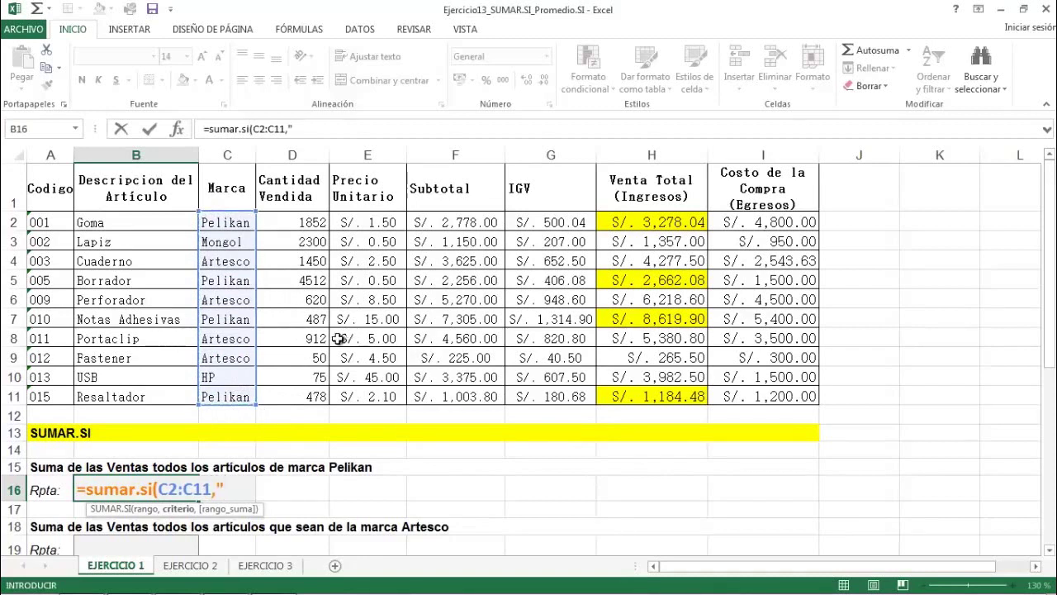
type("\"Pelikan")
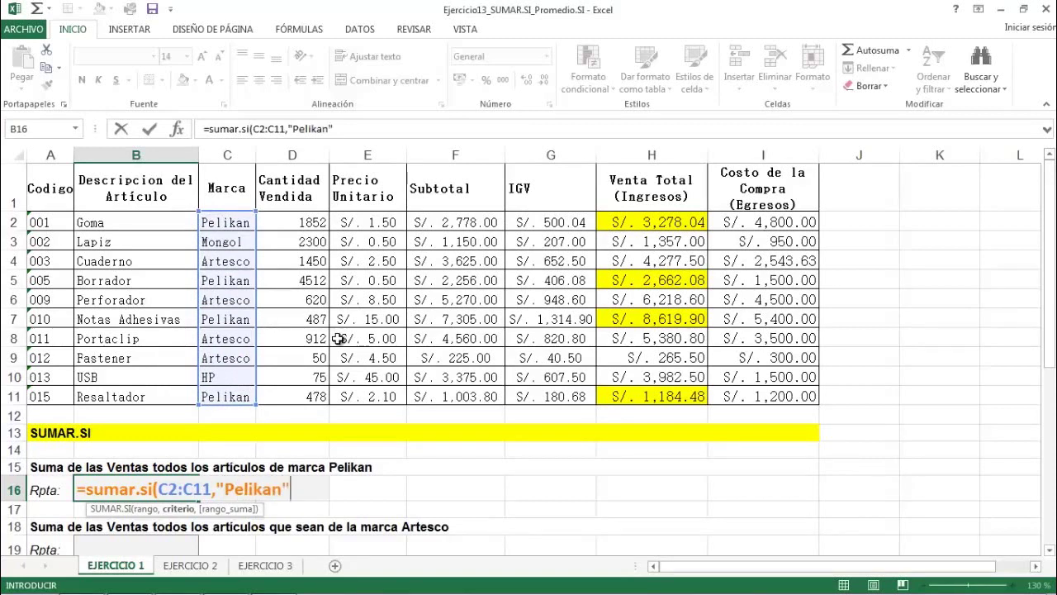
type("\",")
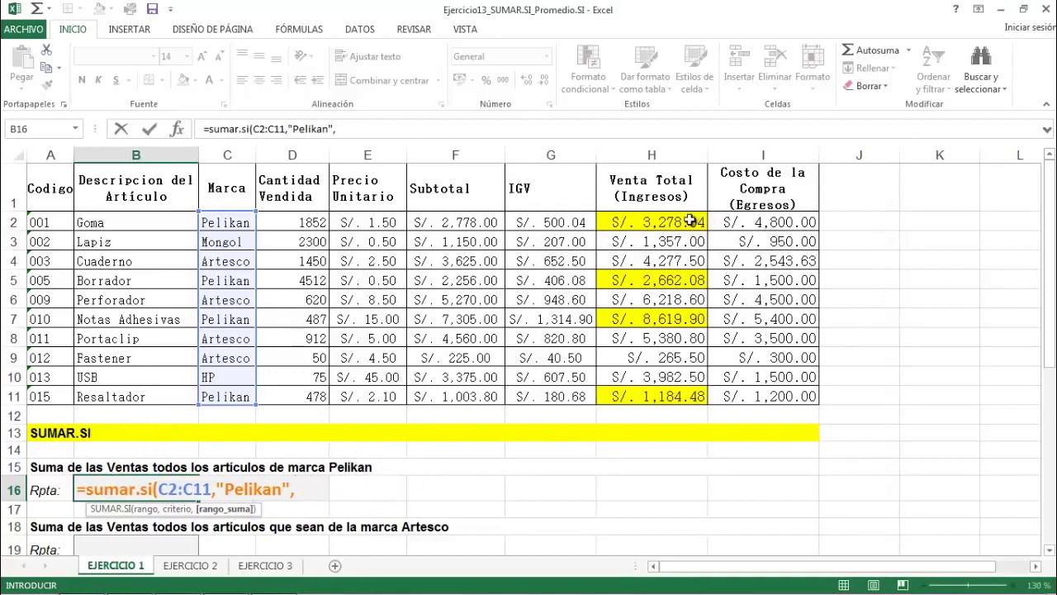
left_click_drag(678, 221, 677, 394)
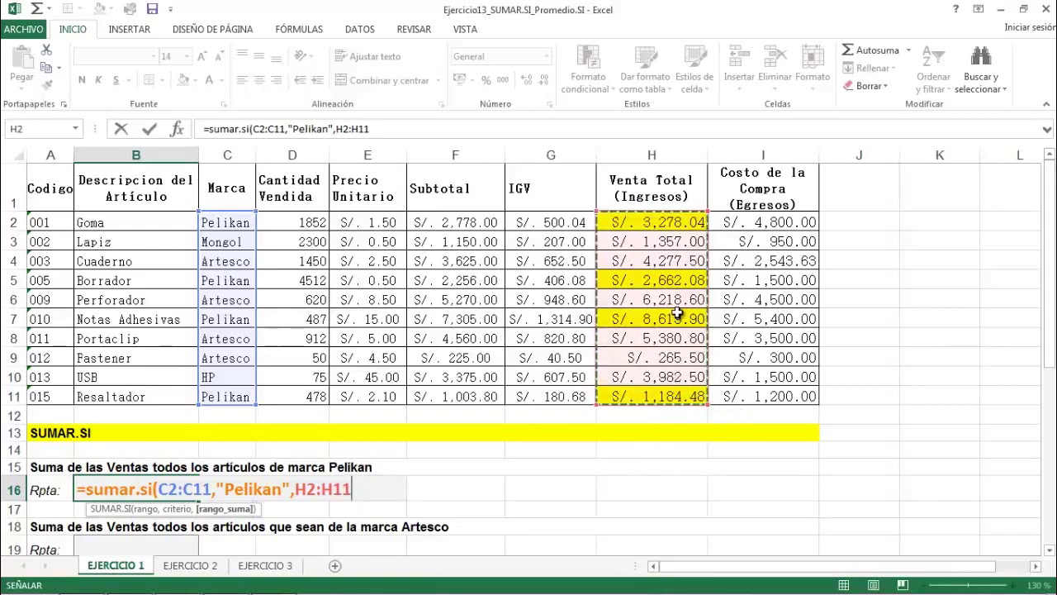
type(")")
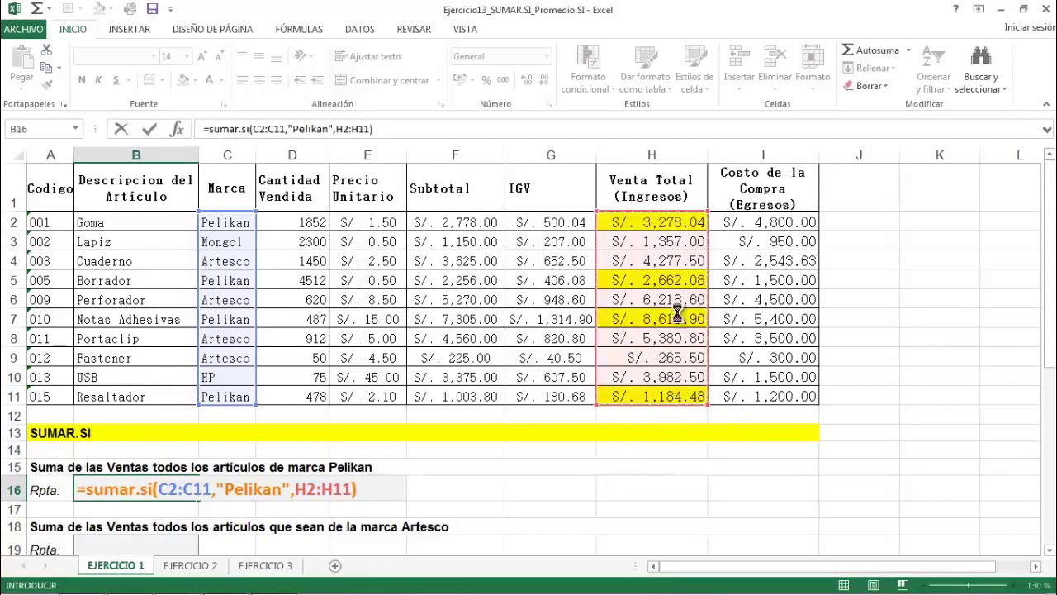
key("Return")
left_click(152, 484)
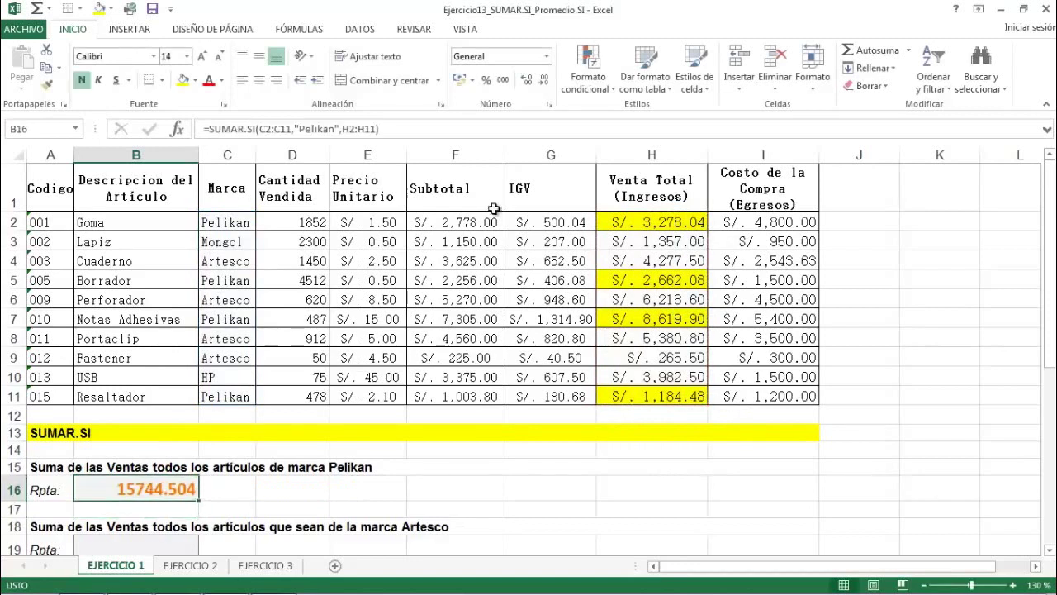
left_click(461, 81)
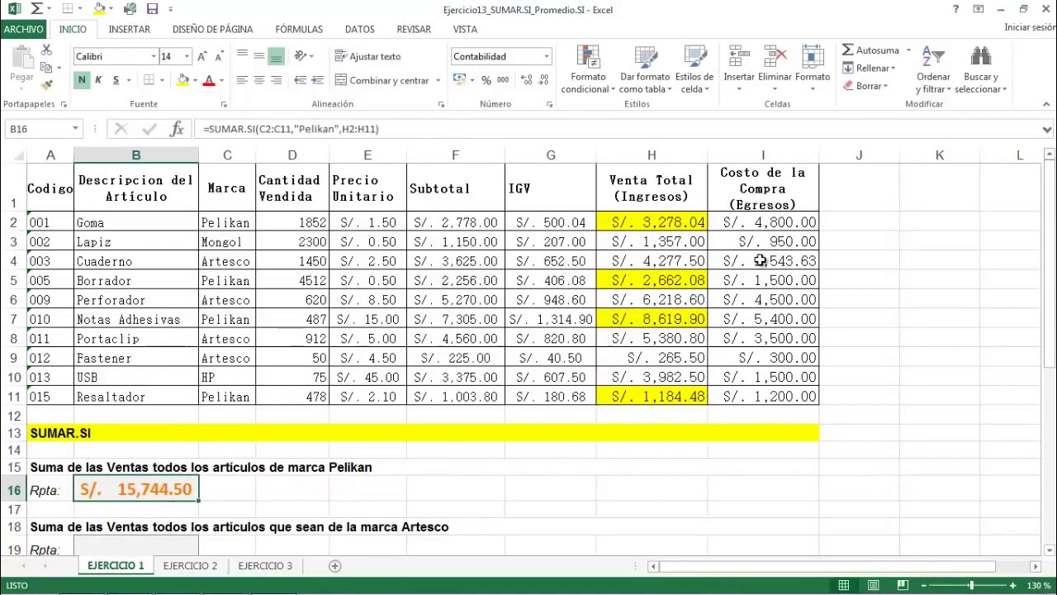
Step: Select the four yellow Pelikan sales cells together to check their sum against the result in B16
left_click(676, 229)
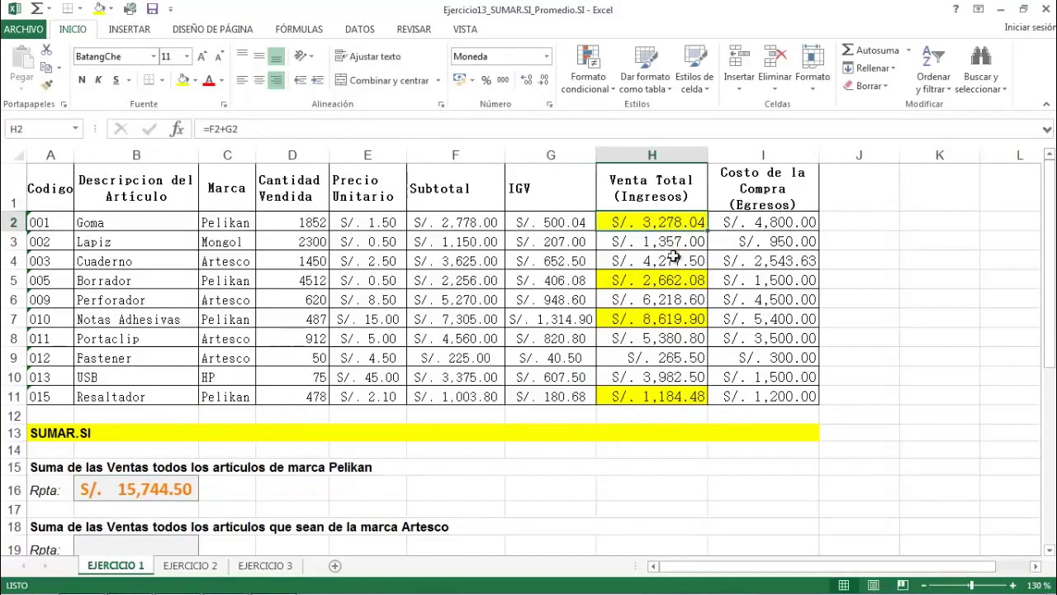
left_click(676, 281, "ctrl")
left_click(669, 312, "ctrl")
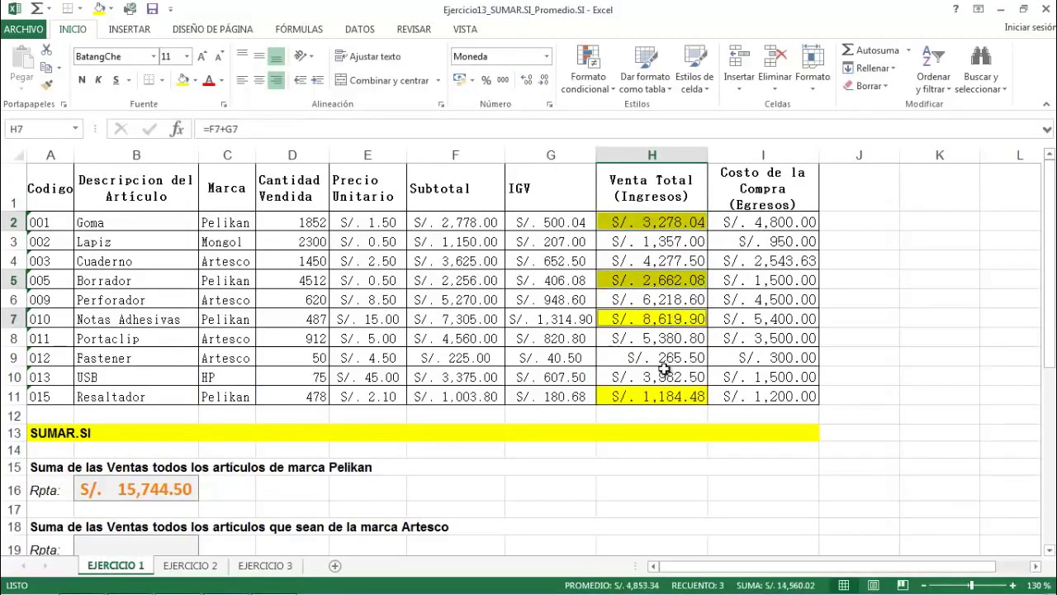
left_click(673, 398, "ctrl")
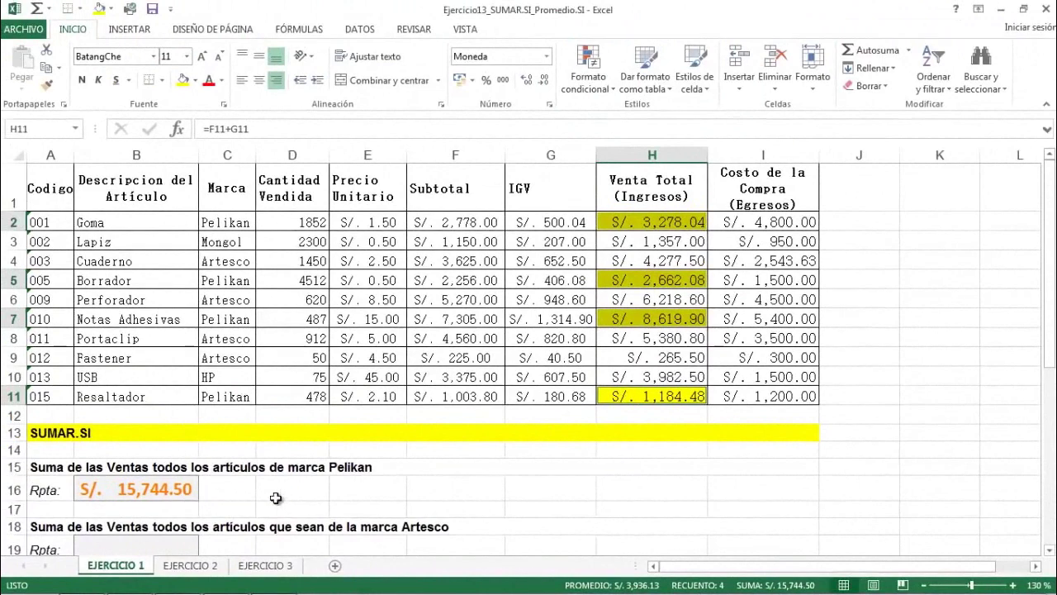
left_click(472, 492)
left_click(159, 494)
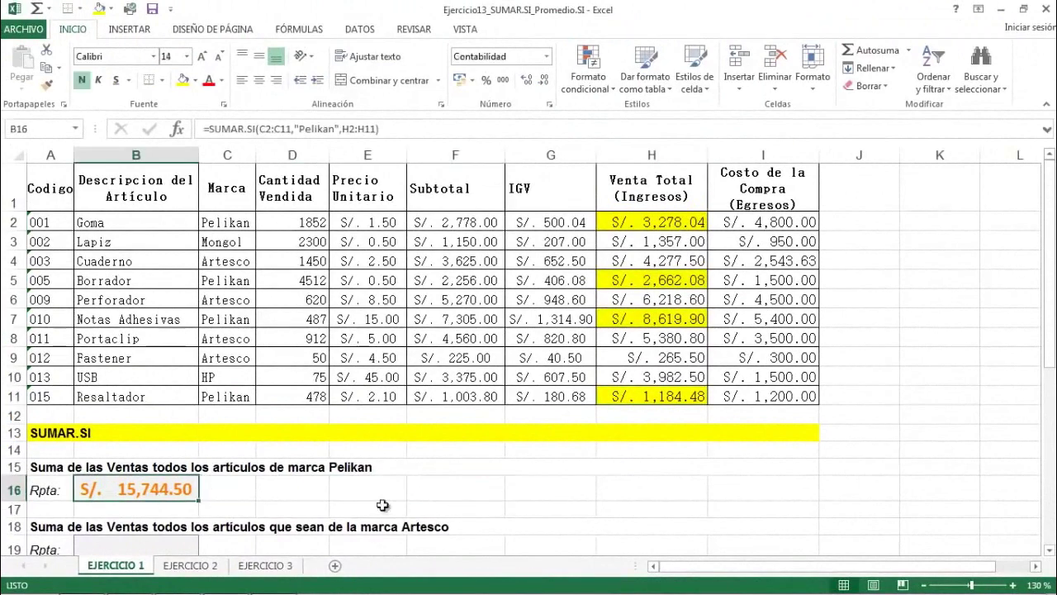
Step: Start a SUMAR.SI formula in B19 for the Artesco sales, using the Marca cells C2:C11 as the range
scroll(420, 493, "down", 1)
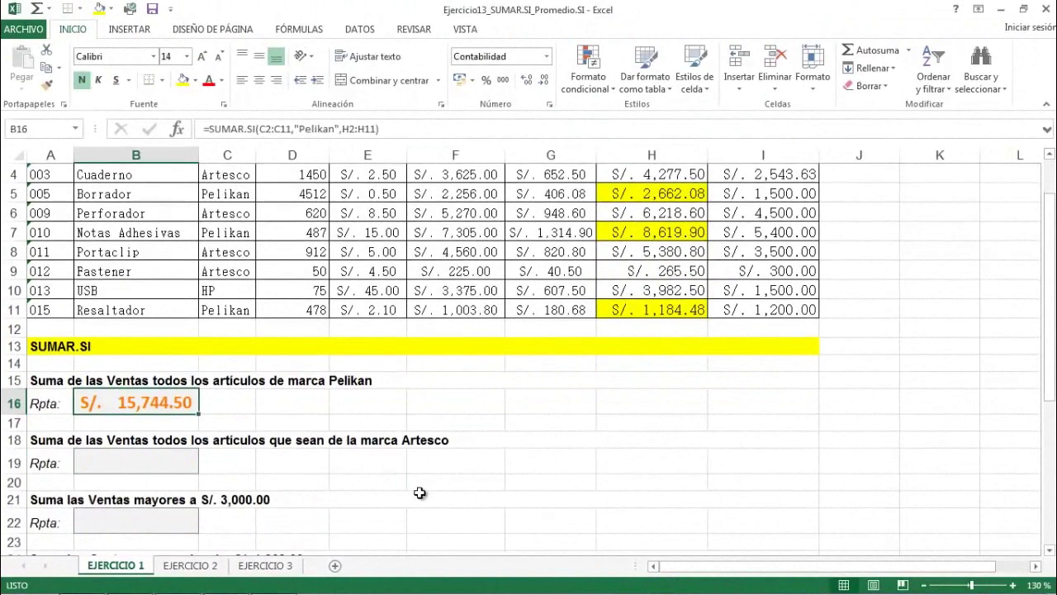
scroll(419, 492, "down", 1)
left_click(128, 404)
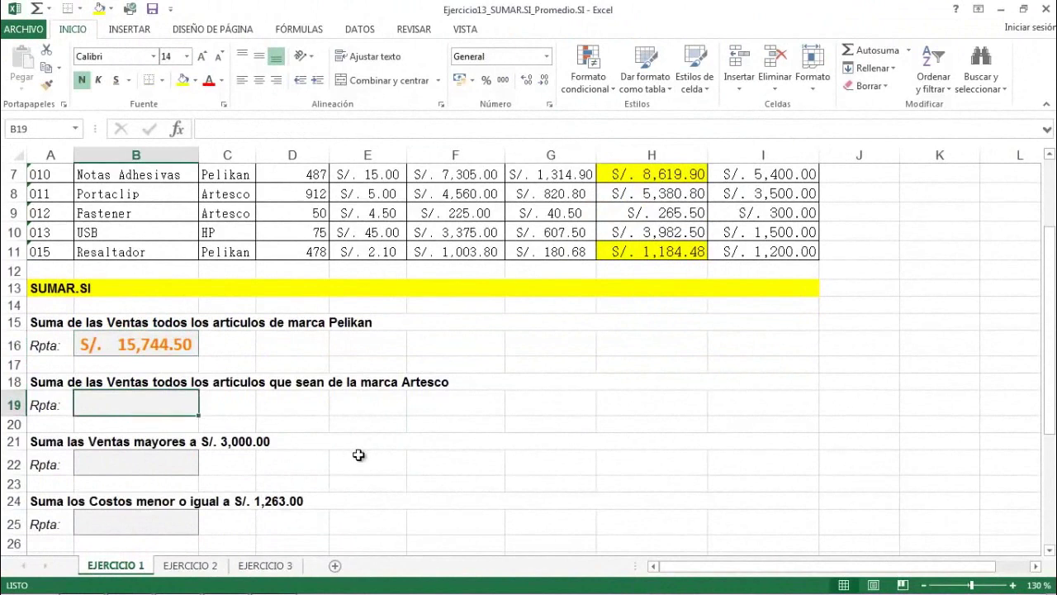
type("=suma")
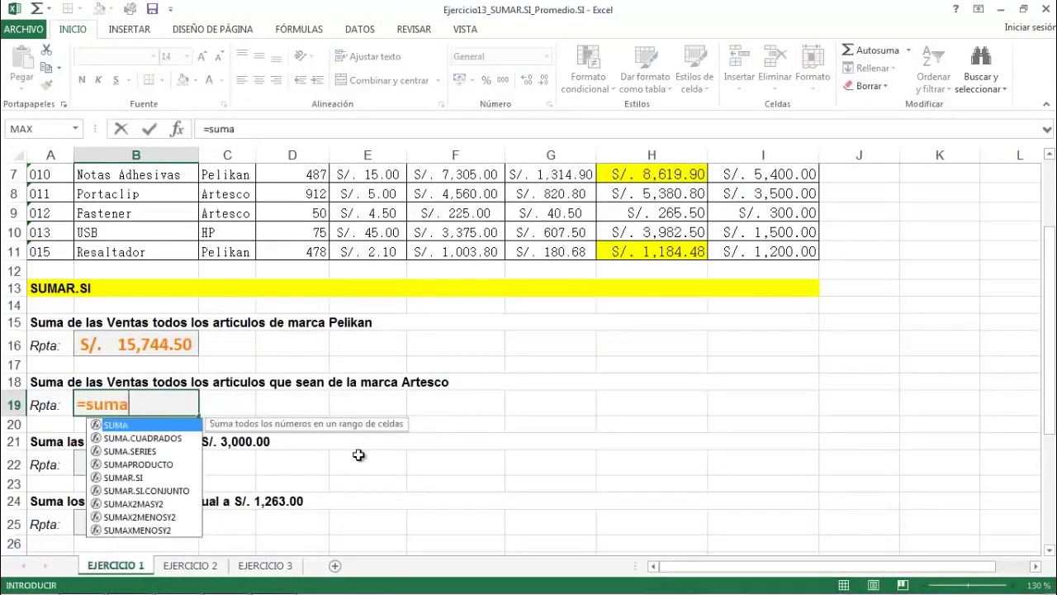
type("r.si(")
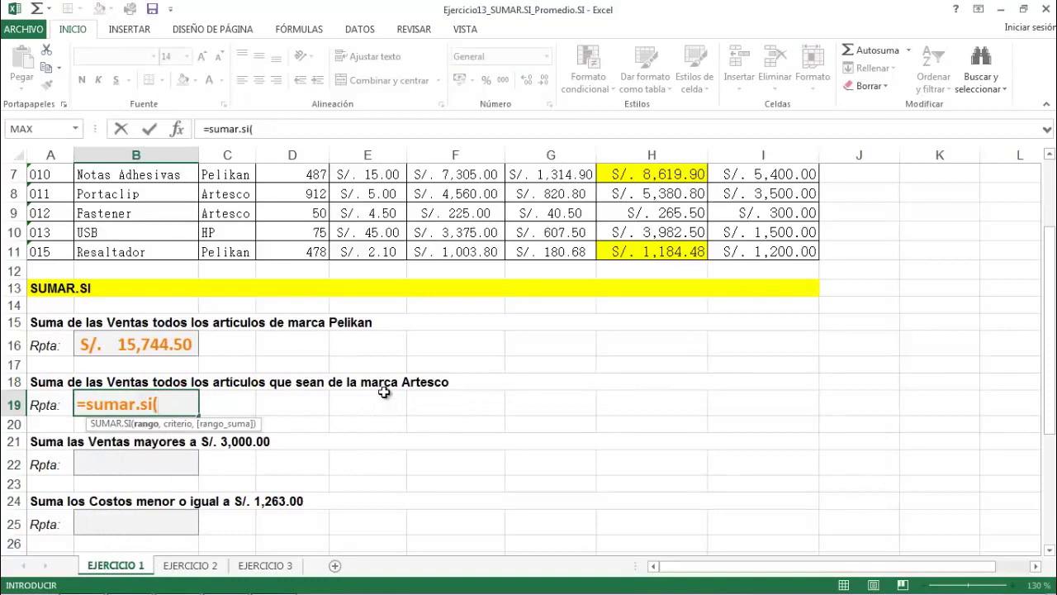
scroll(384, 392, "up", 2)
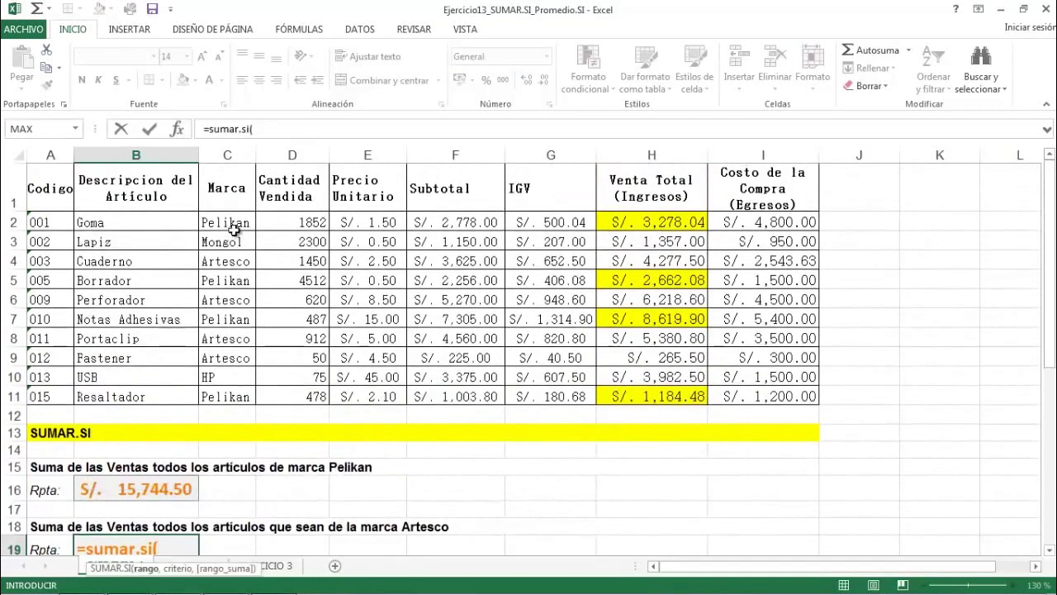
left_click_drag(235, 233, 237, 396)
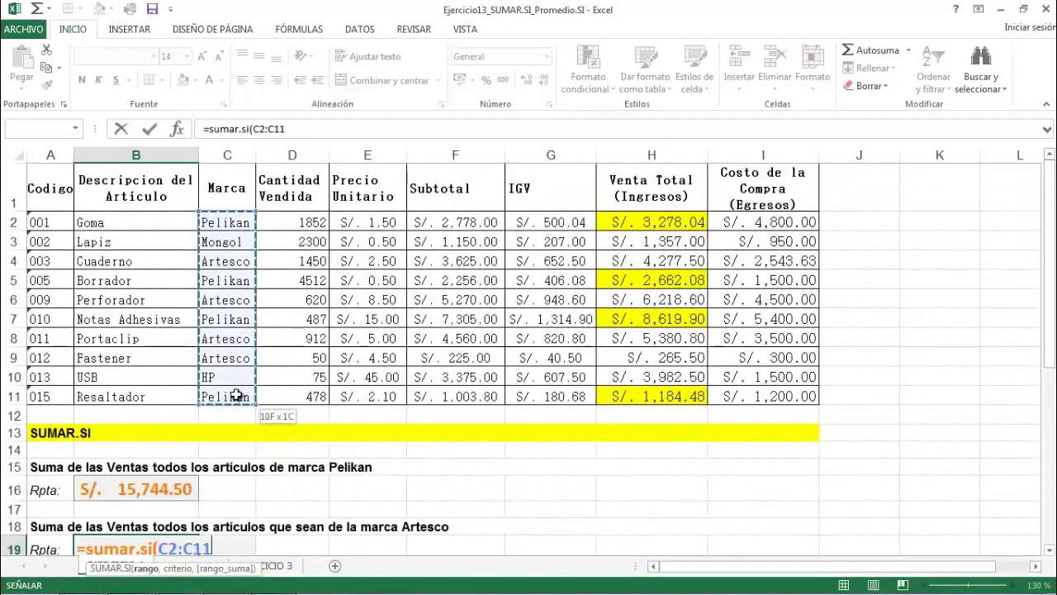
Step: Complete the SUMAR.SI formula in B19 with the criterion "Artesco" and the sum range H2:H11
scroll(300, 468, "down", 2)
type(",")
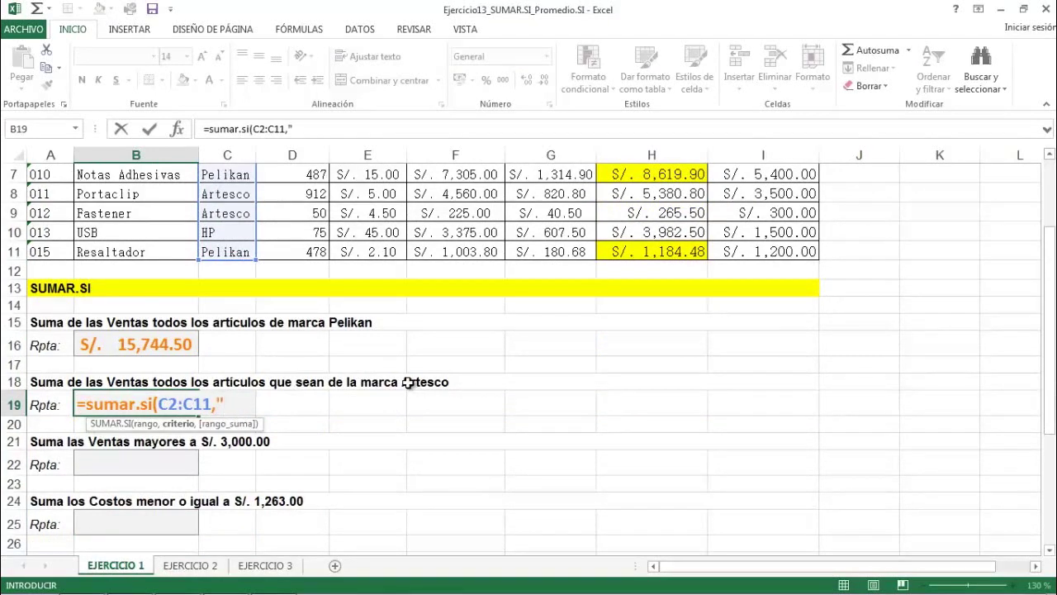
type("\"Artesco")
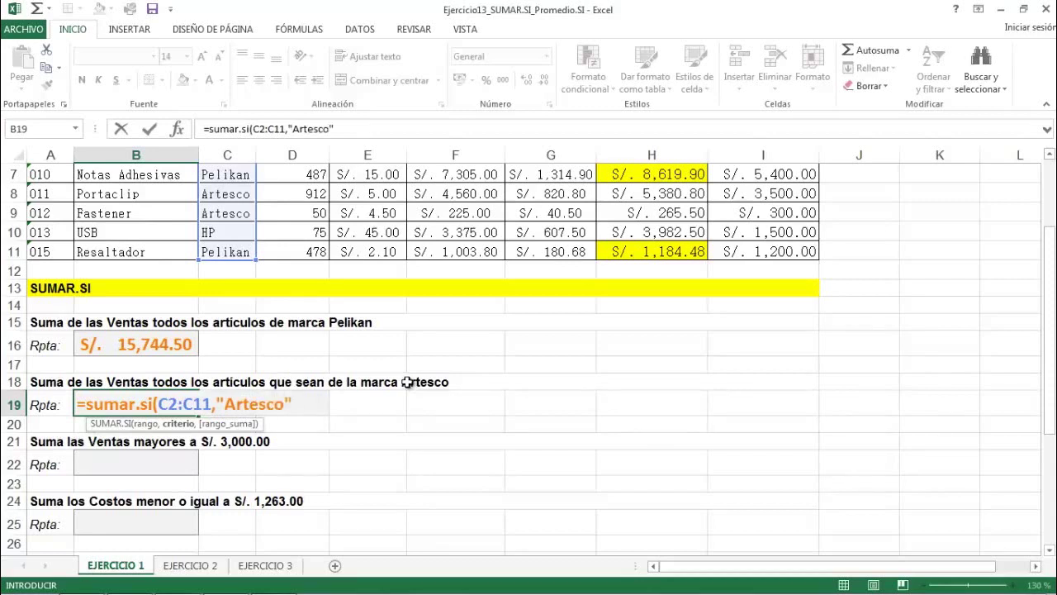
type("\",")
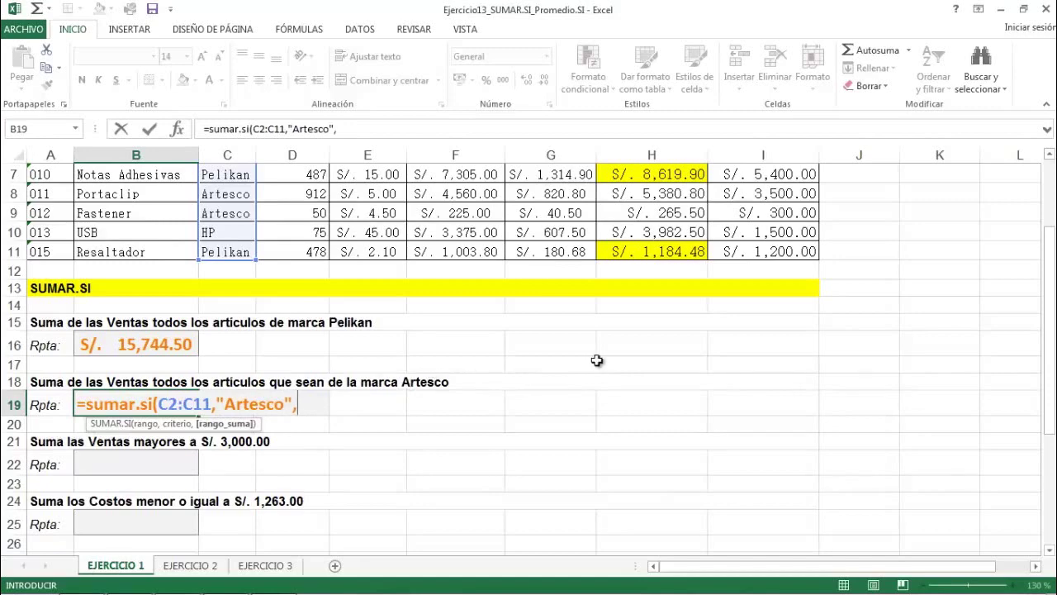
scroll(696, 337, "up", 2)
left_click_drag(676, 220, 689, 396)
scroll(648, 443, "down", 2)
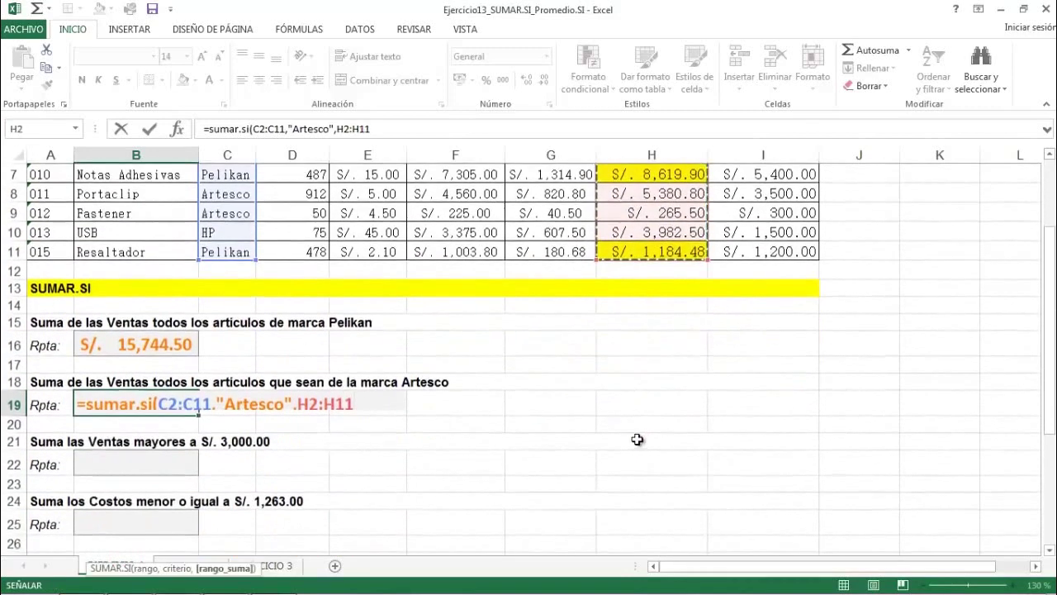
type(")")
key("Return")
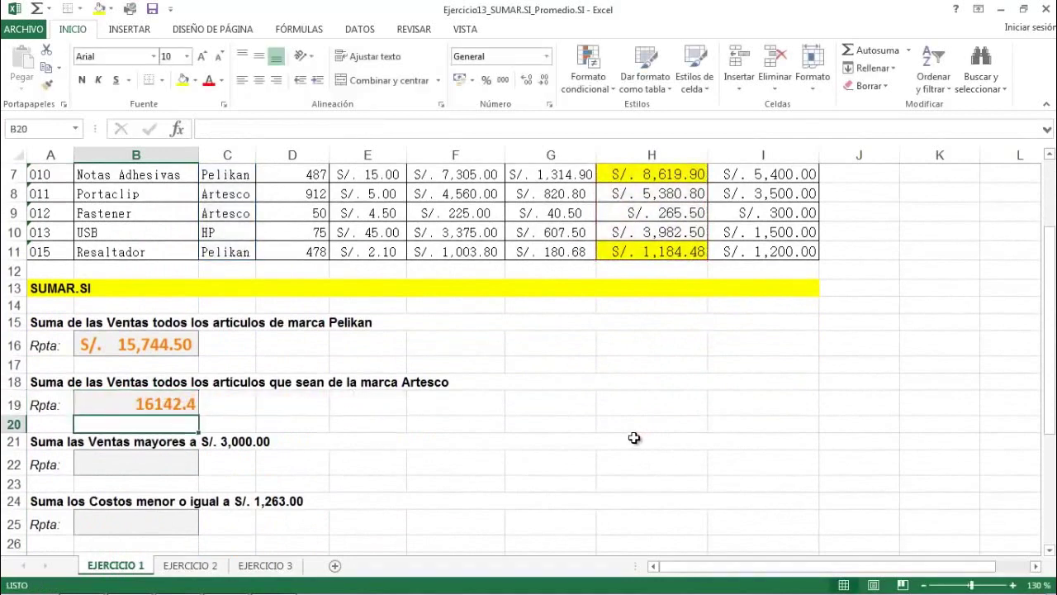
Step: Copy the accounting format of the Pelikan result in B16 onto the Artesco result in B19
left_click(168, 346)
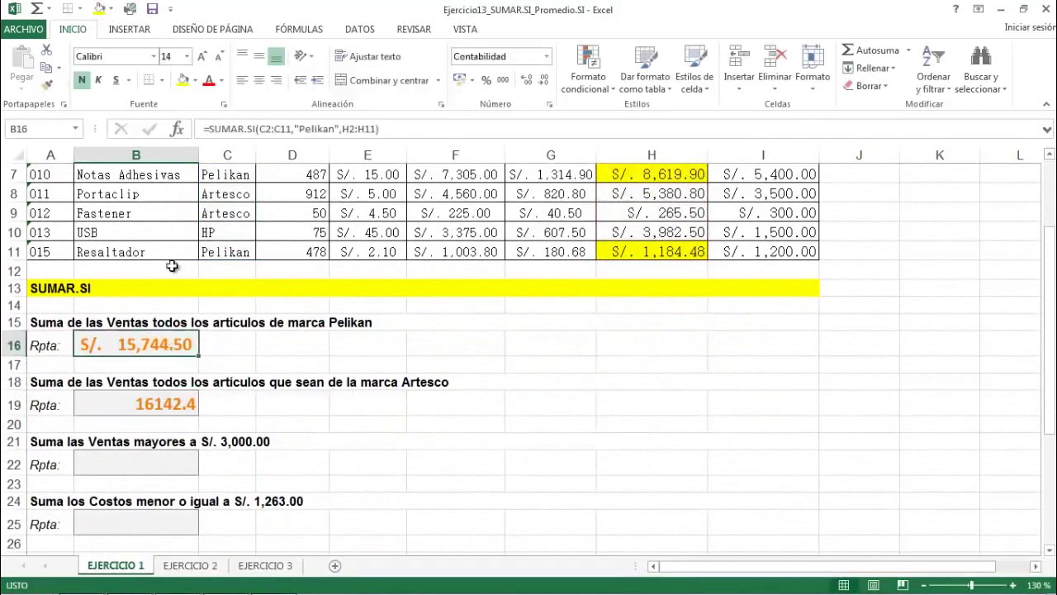
left_click(47, 84)
left_click(168, 402)
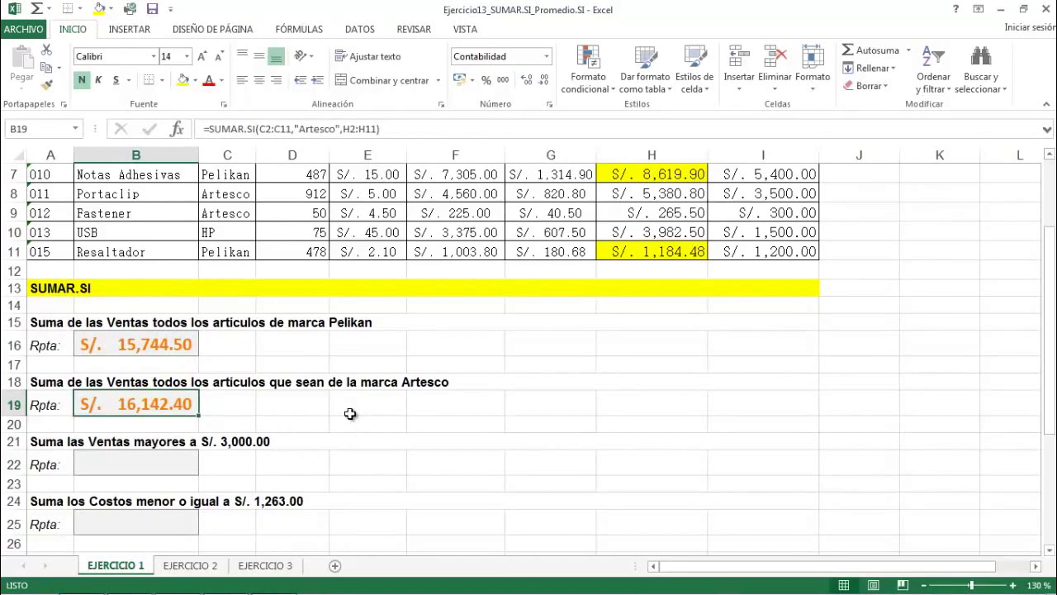
Step: Examine the Venta Total values in H2:H11 against the exercise's condition of sales greater than S/. 3,000.00
scroll(350, 413, "up", 2)
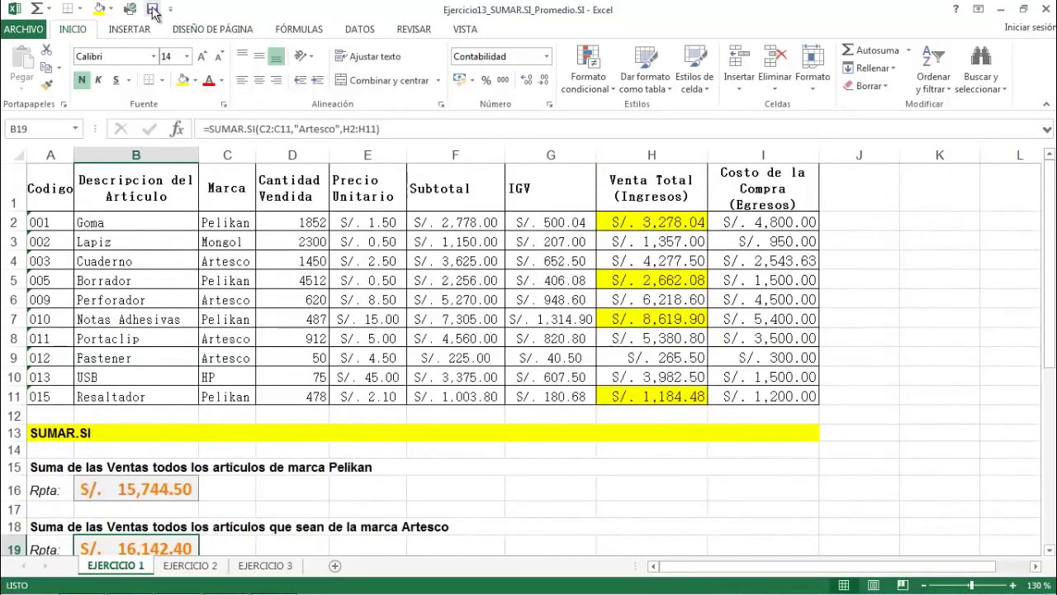
scroll(363, 297, "down", 3)
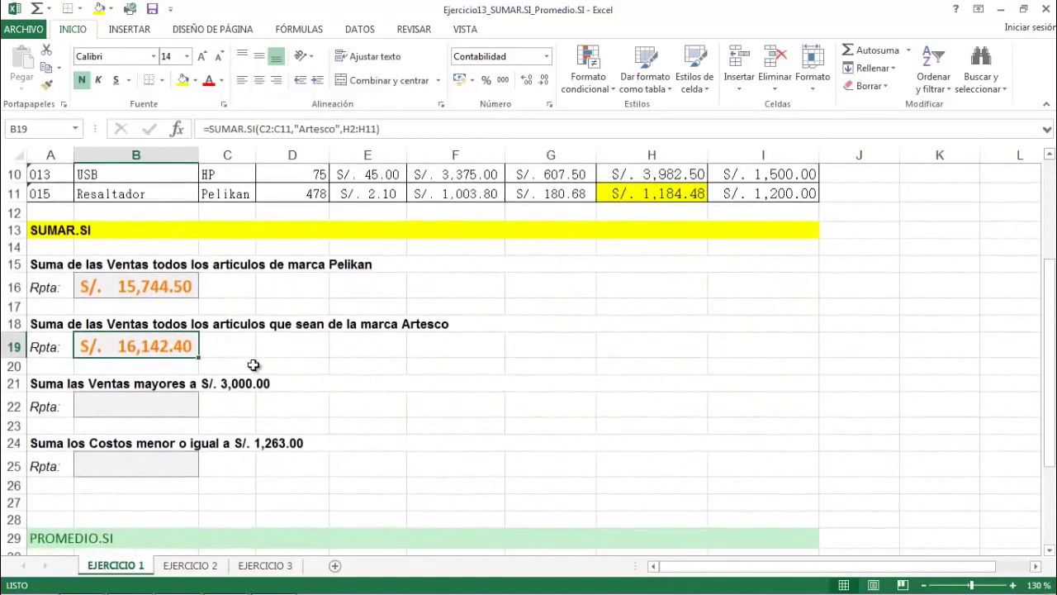
left_click(152, 408)
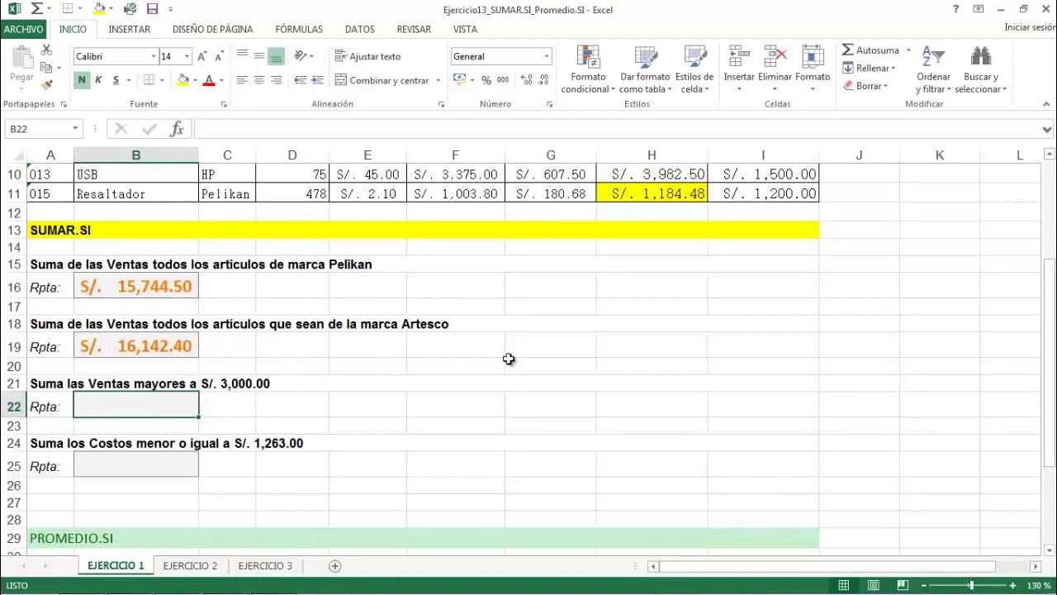
scroll(586, 340, "up", 2)
scroll(609, 309, "up", 1)
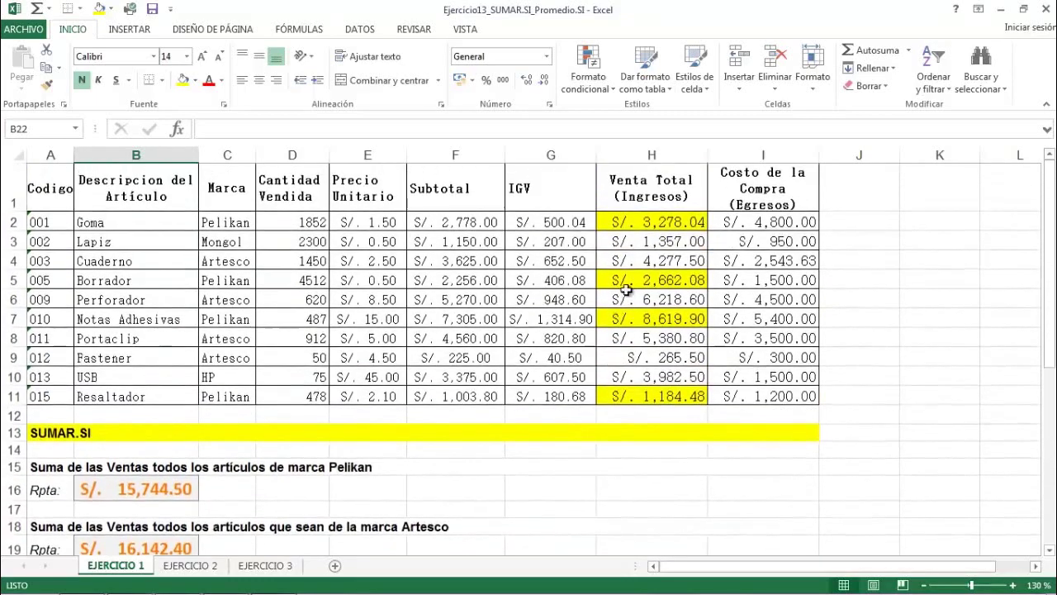
left_click_drag(654, 222, 652, 388)
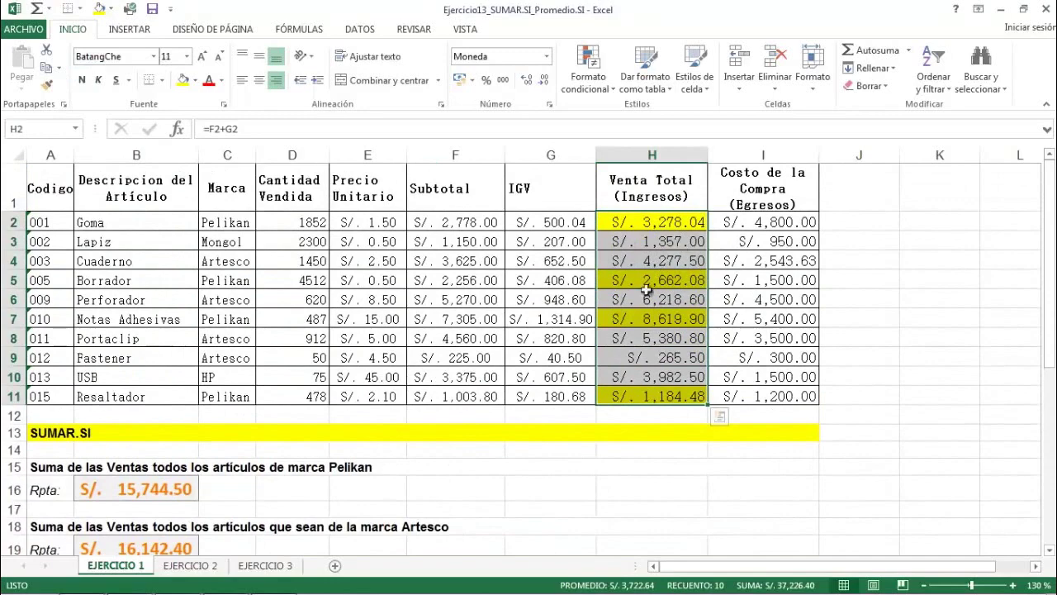
scroll(648, 294, "down", 2)
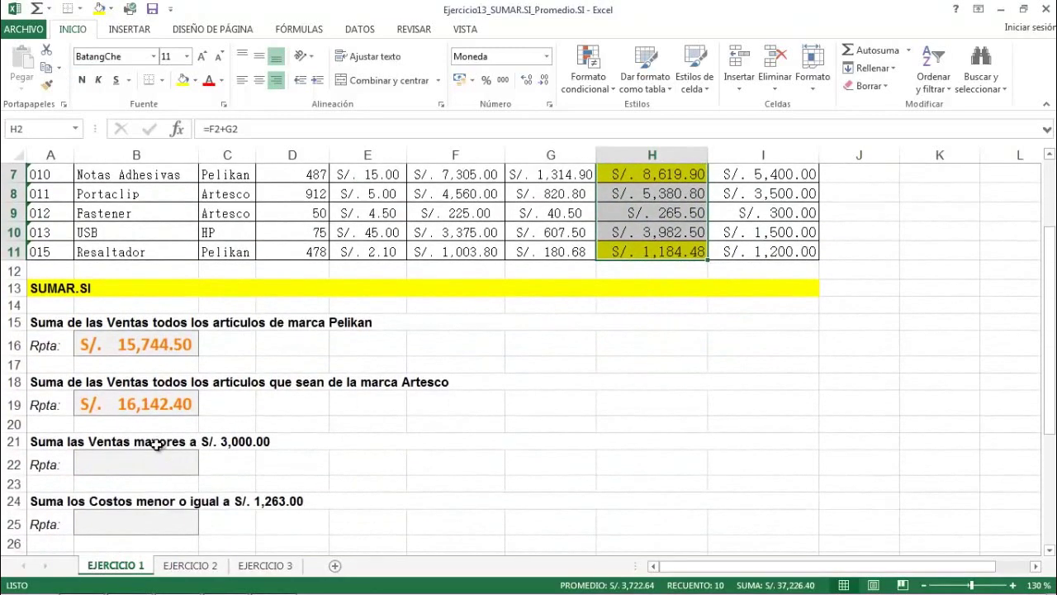
scroll(742, 346, "up", 2)
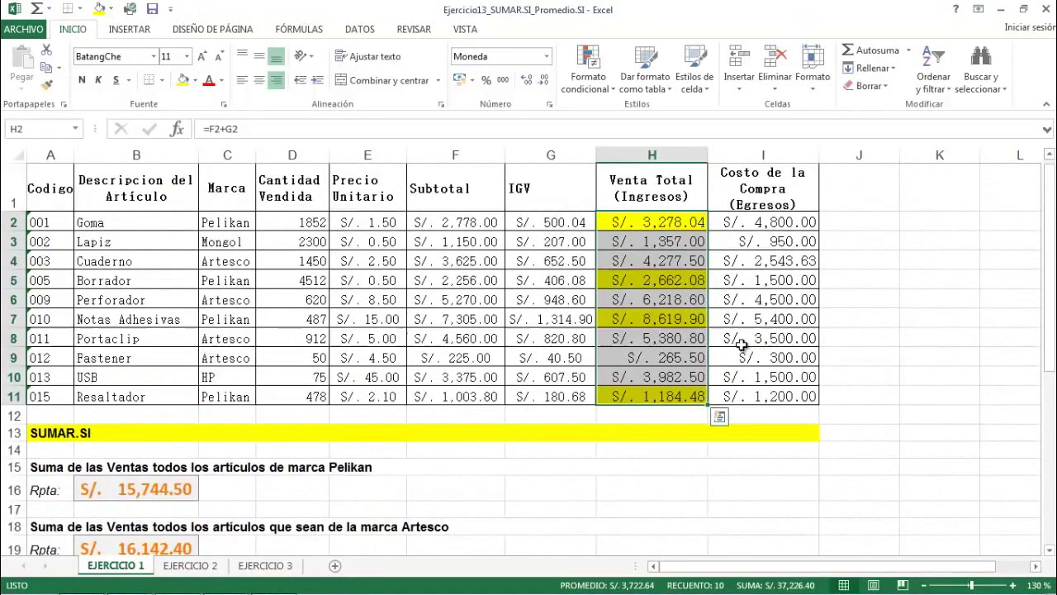
left_click_drag(686, 221, 679, 394)
left_click(668, 331)
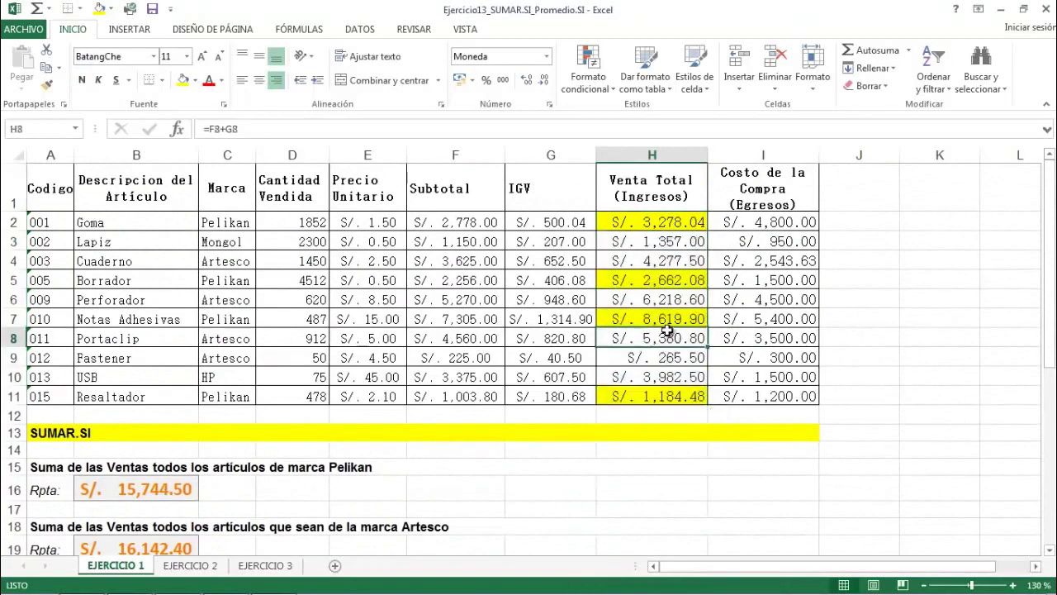
scroll(667, 330, "down", 2)
scroll(668, 330, "up", 2)
scroll(668, 293, "down", 2)
Step: Sum the sales greater than 3000 in B22 with =SUMAR.SI(H2:H11,">3000")
left_click(135, 462)
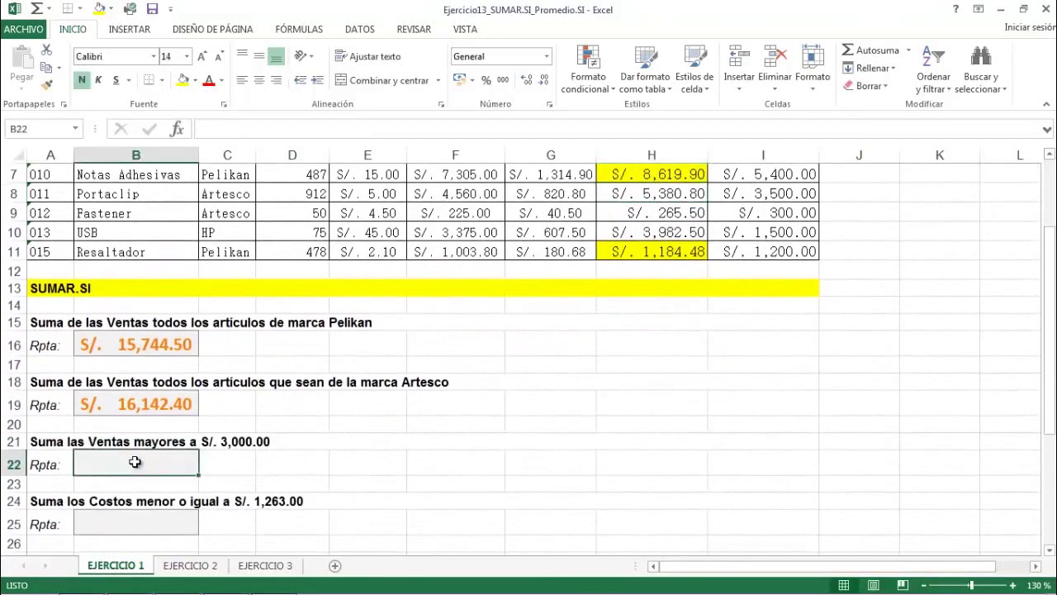
type("=")
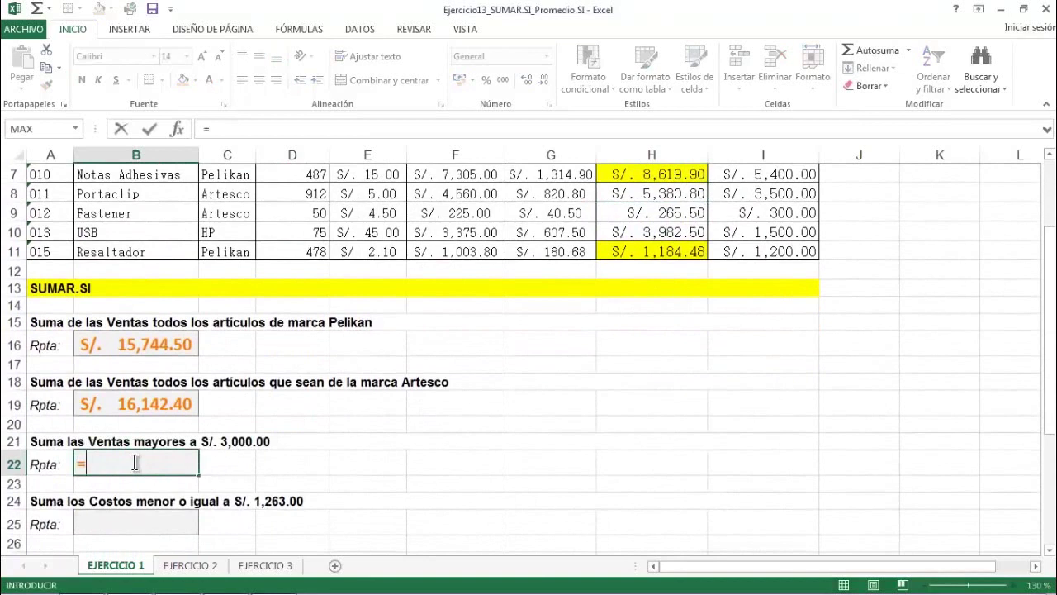
type("suma")
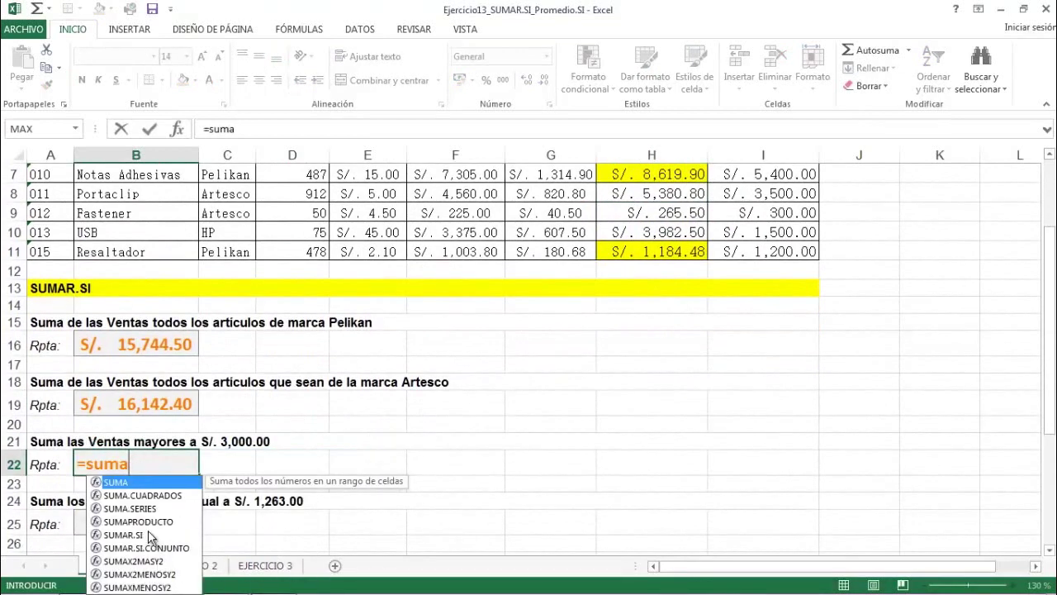
double_click(151, 535)
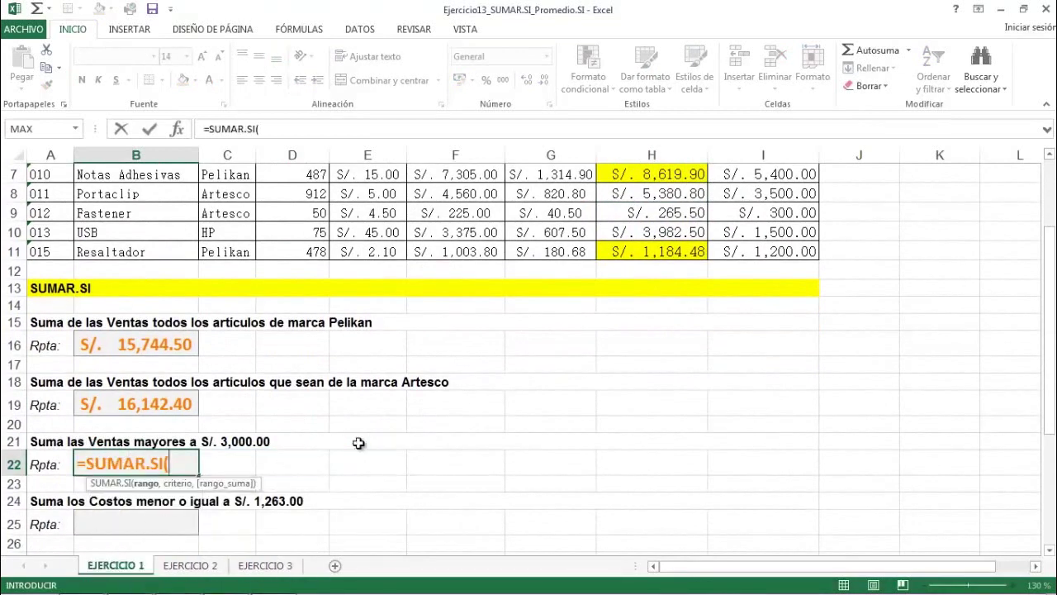
scroll(626, 435, "up", 2)
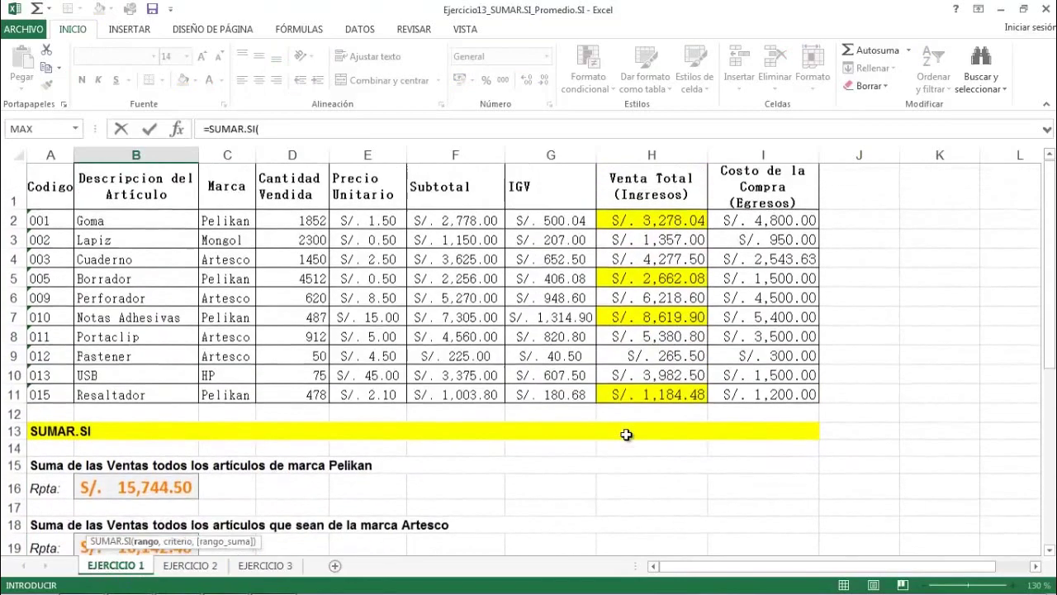
left_click_drag(667, 222, 675, 398)
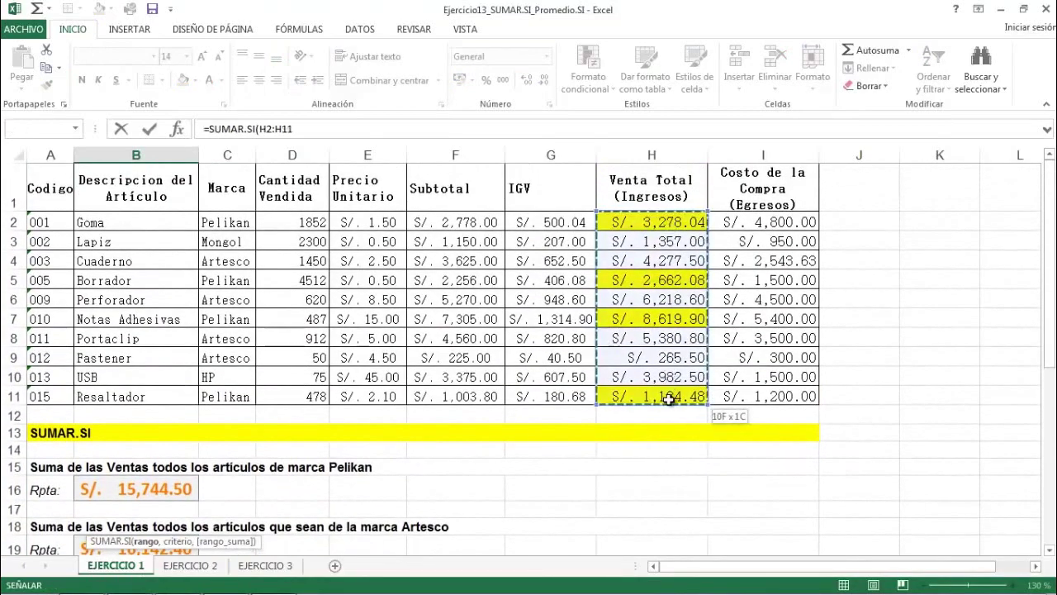
scroll(674, 402, "down", 2)
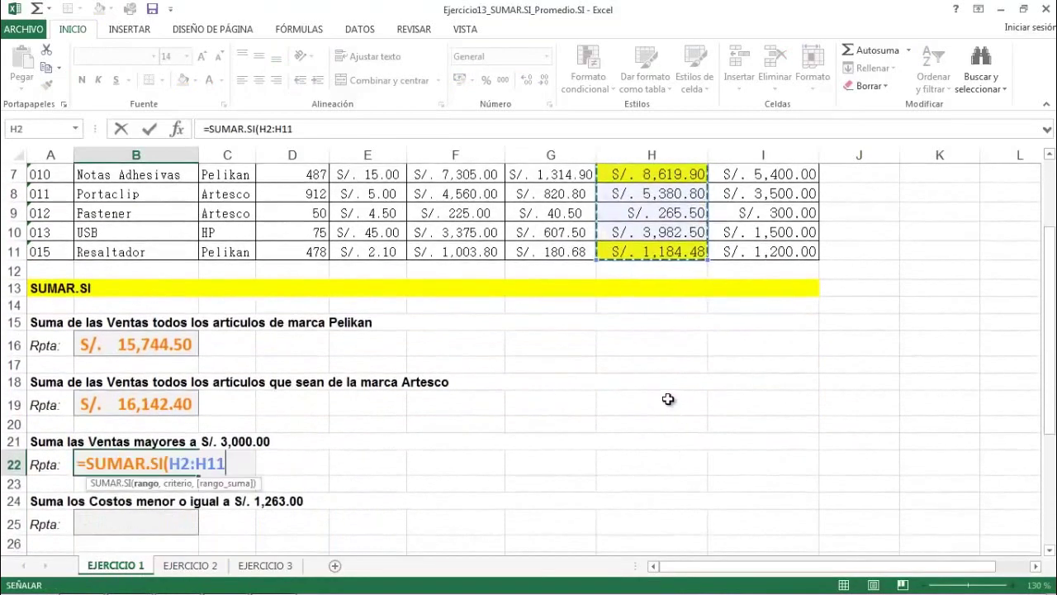
type(",")
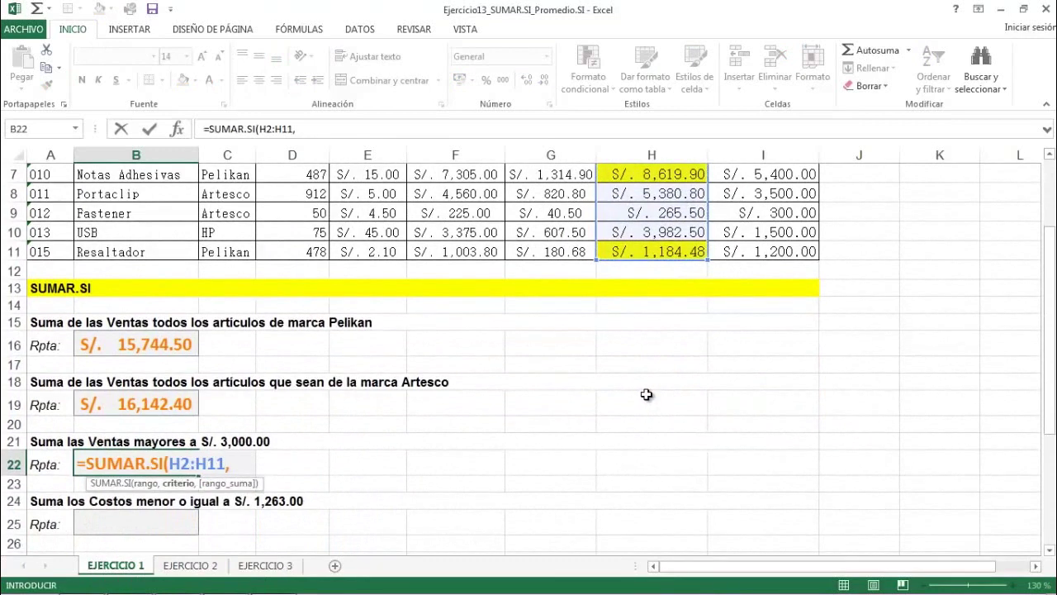
type("\">3")
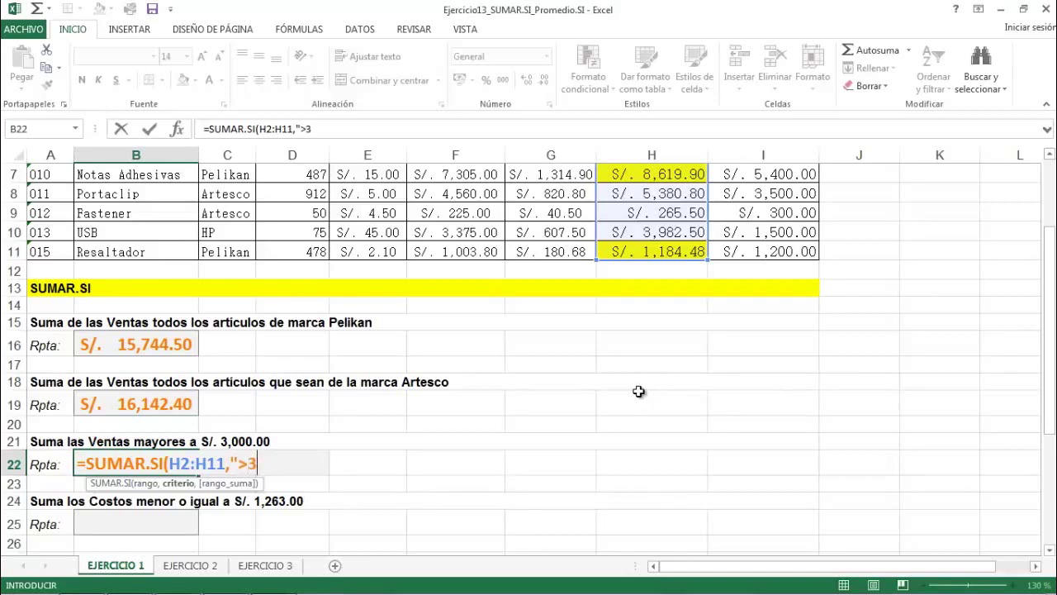
type("000")
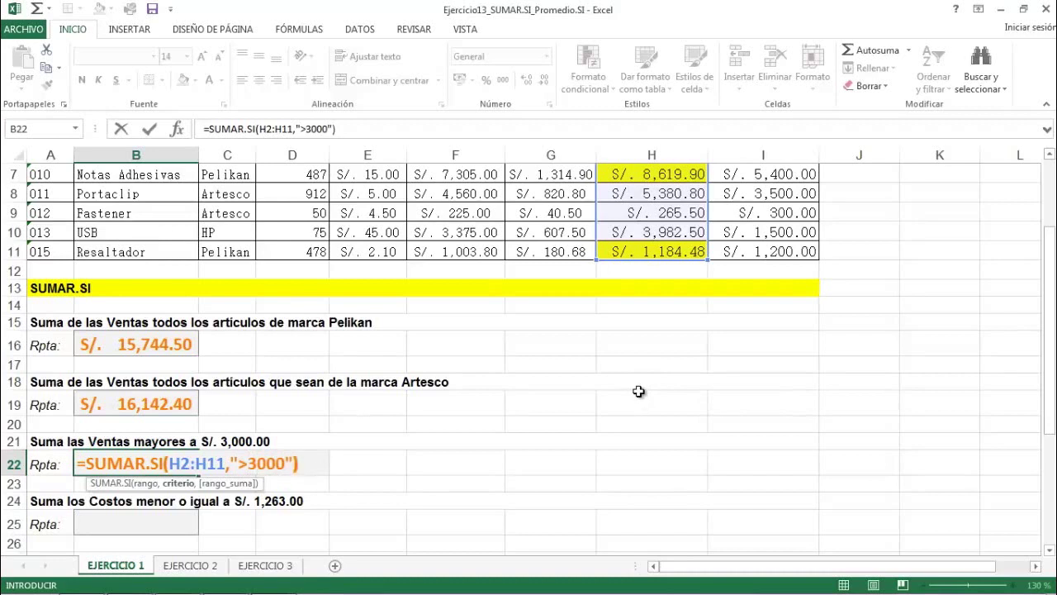
type("\")")
key("Return")
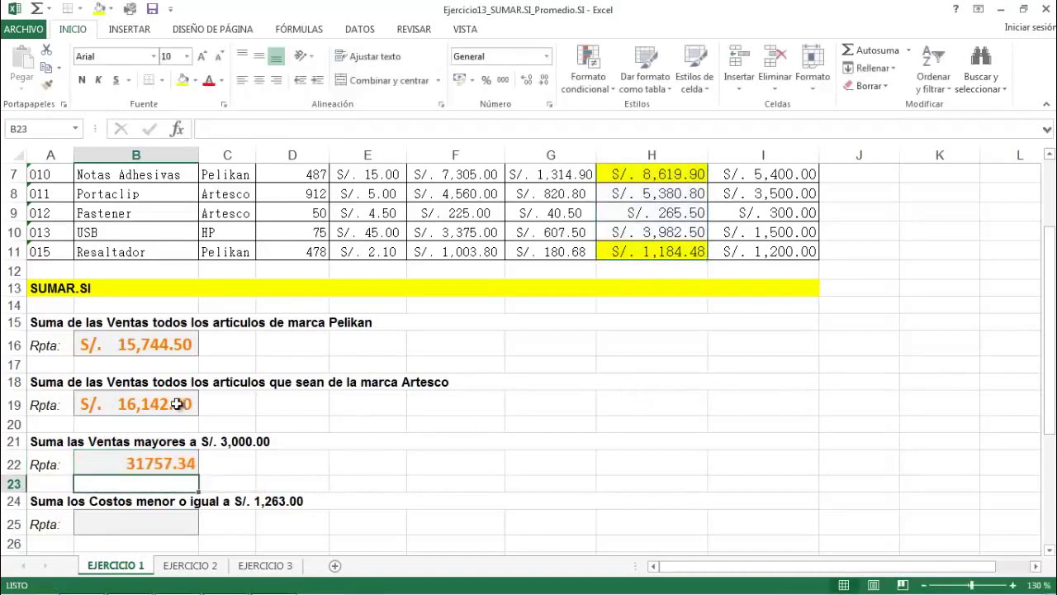
Step: Copy the accounting format of B19 onto B22 and open the B22 formula to review its arguments
left_click(183, 405)
left_click(47, 85)
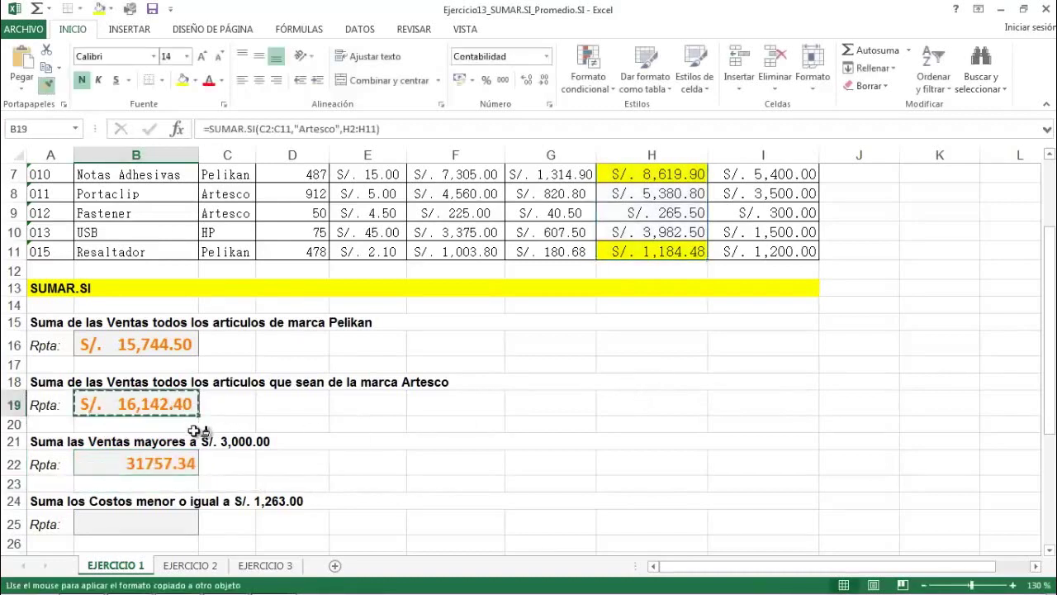
left_click(157, 463)
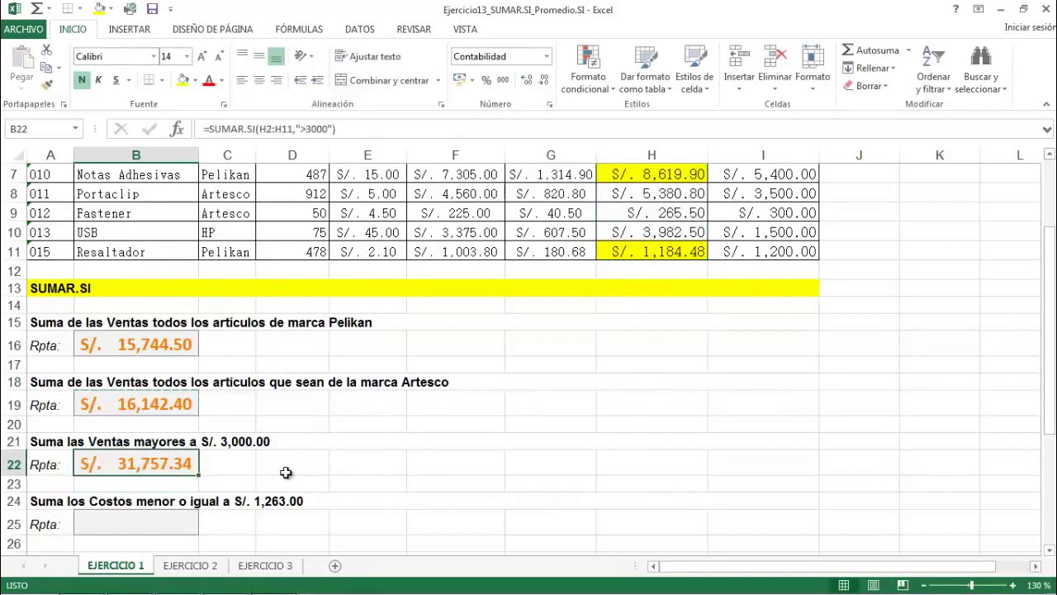
double_click(178, 466)
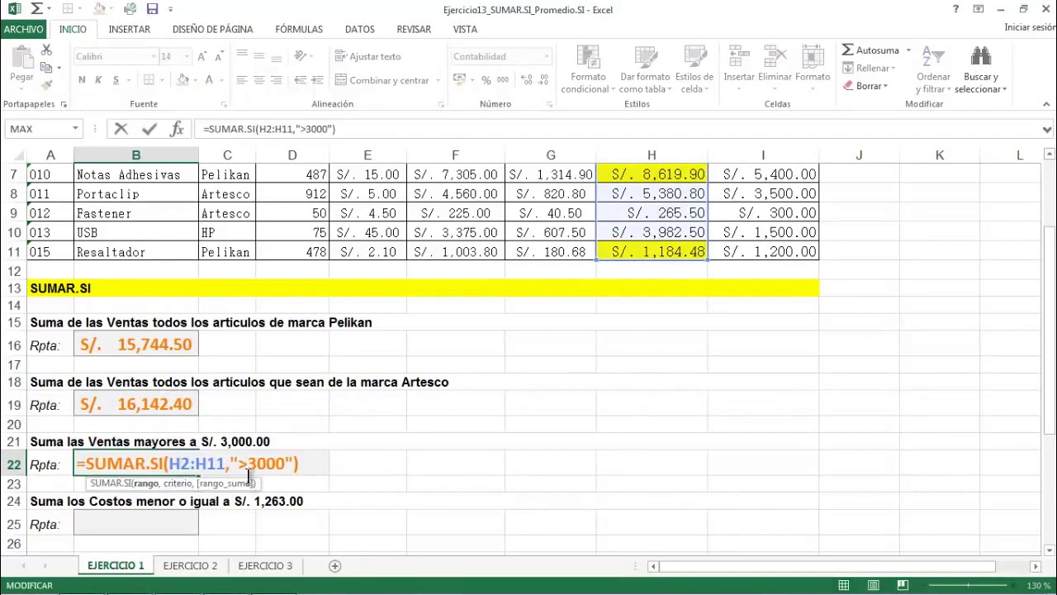
Step: Leave the B22 formula and sum the costs of S/. 1,263.00 or less in B25 with =SUMAR.SI(I2:I11,"<=1263")
left_click_drag(1051, 398, 1030, 411)
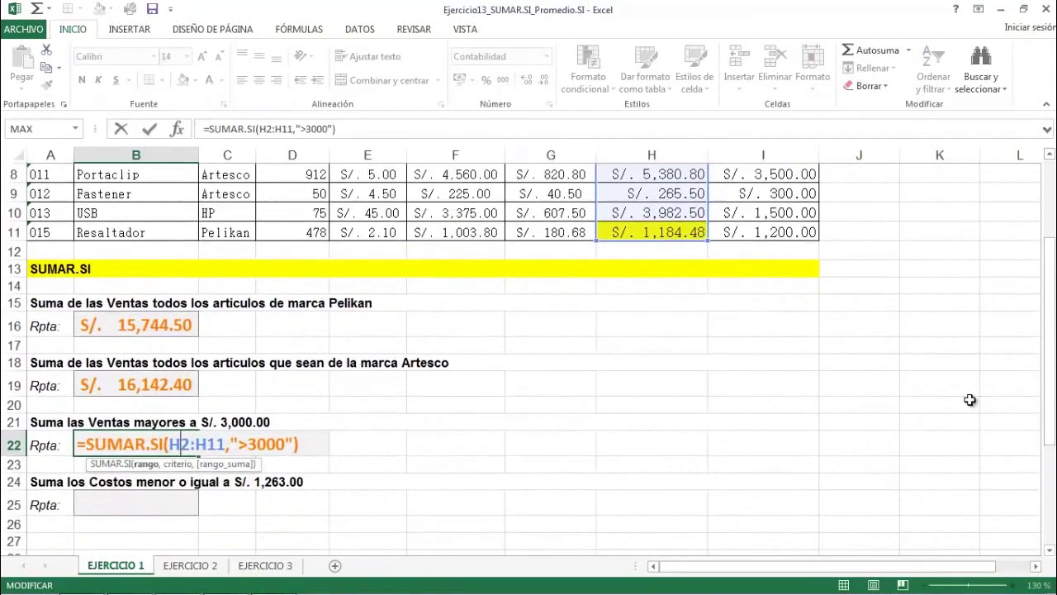
key("Return")
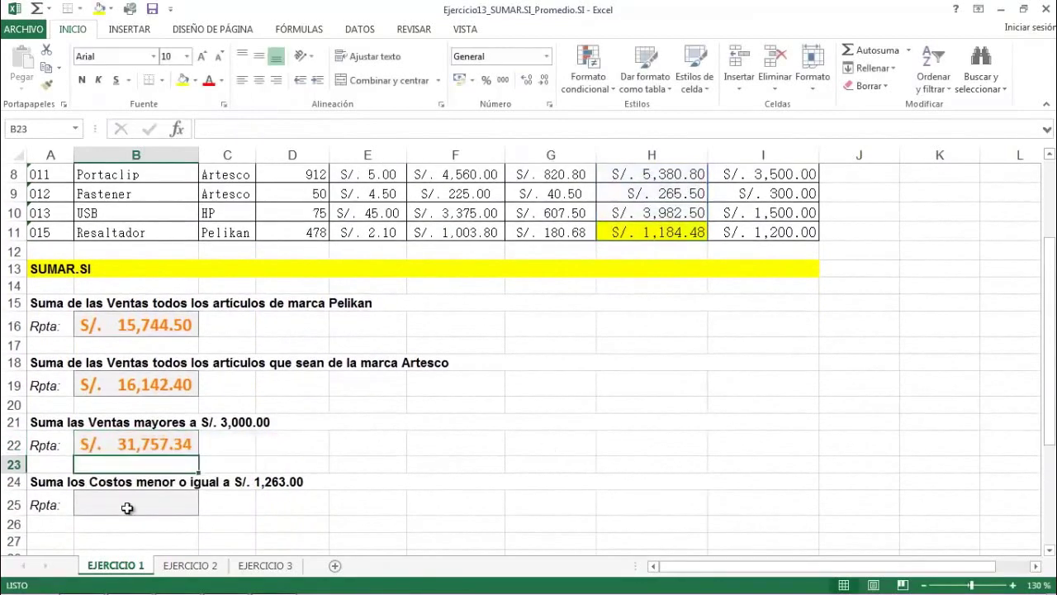
left_click(131, 510)
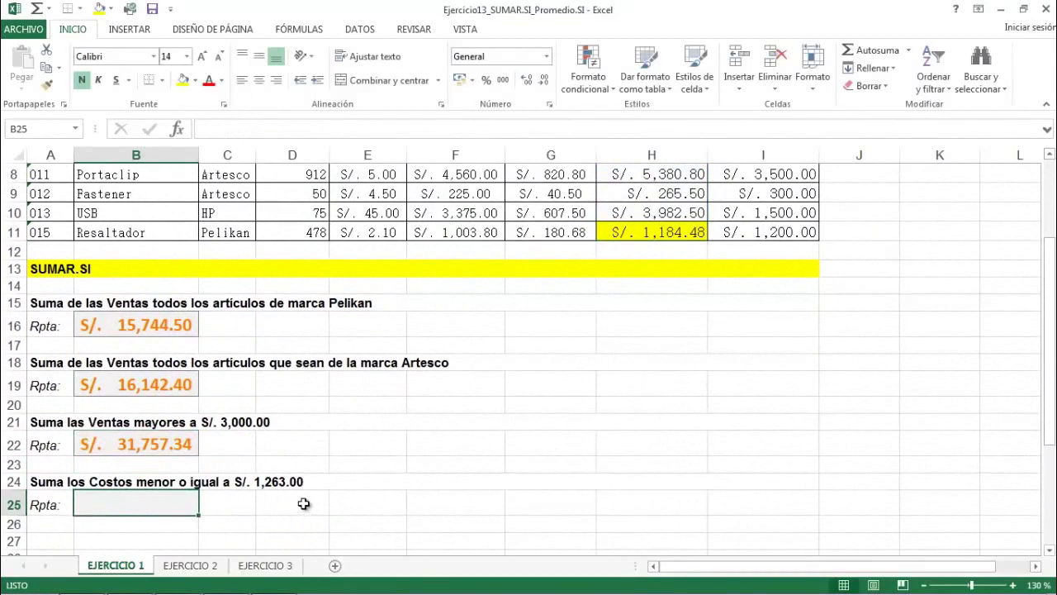
type("=suma")
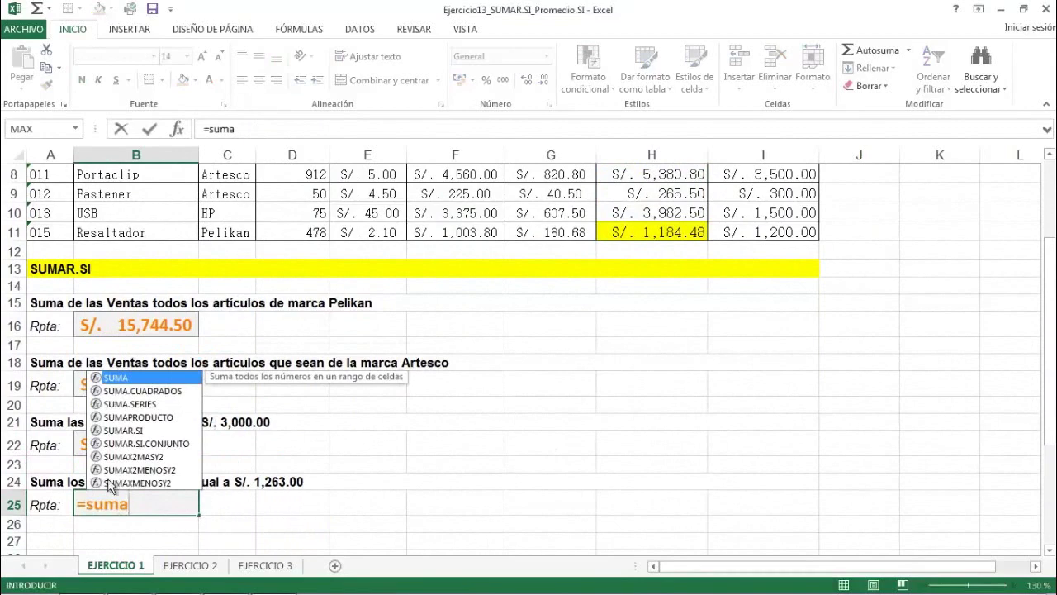
double_click(126, 430)
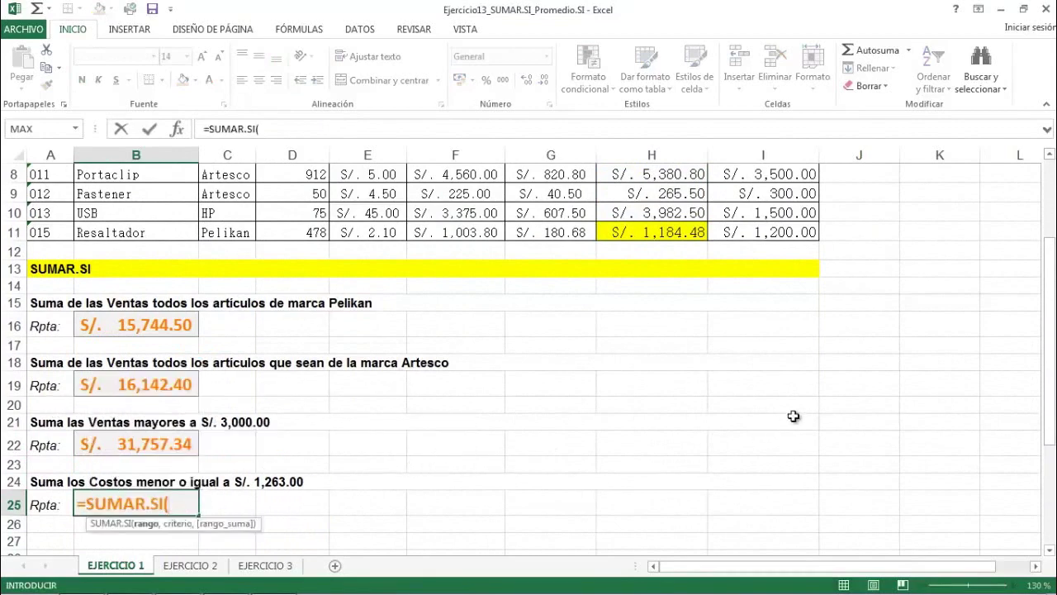
scroll(683, 371, "up", 3)
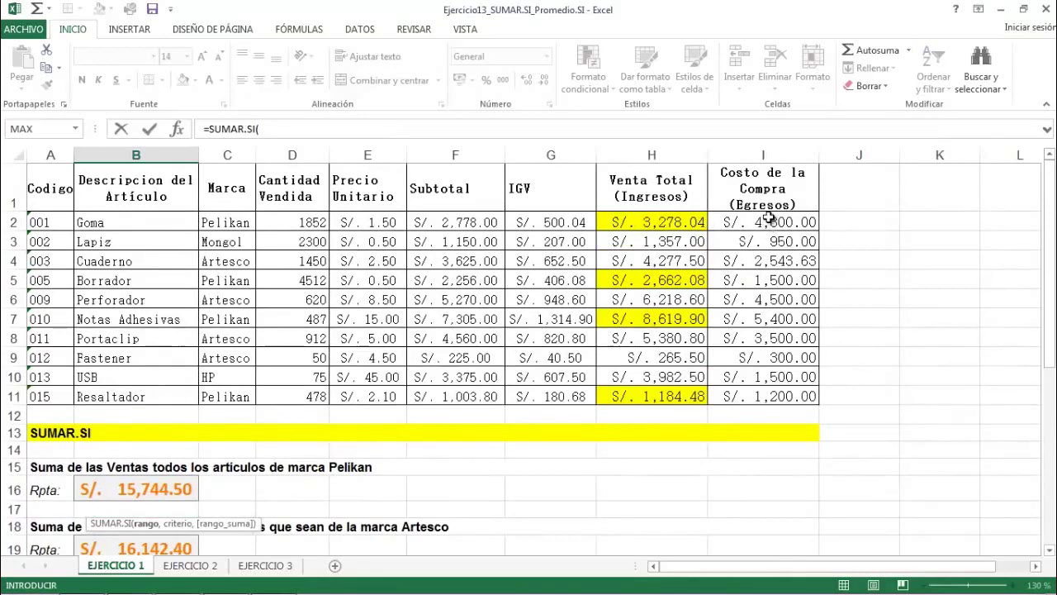
left_click_drag(770, 223, 779, 389)
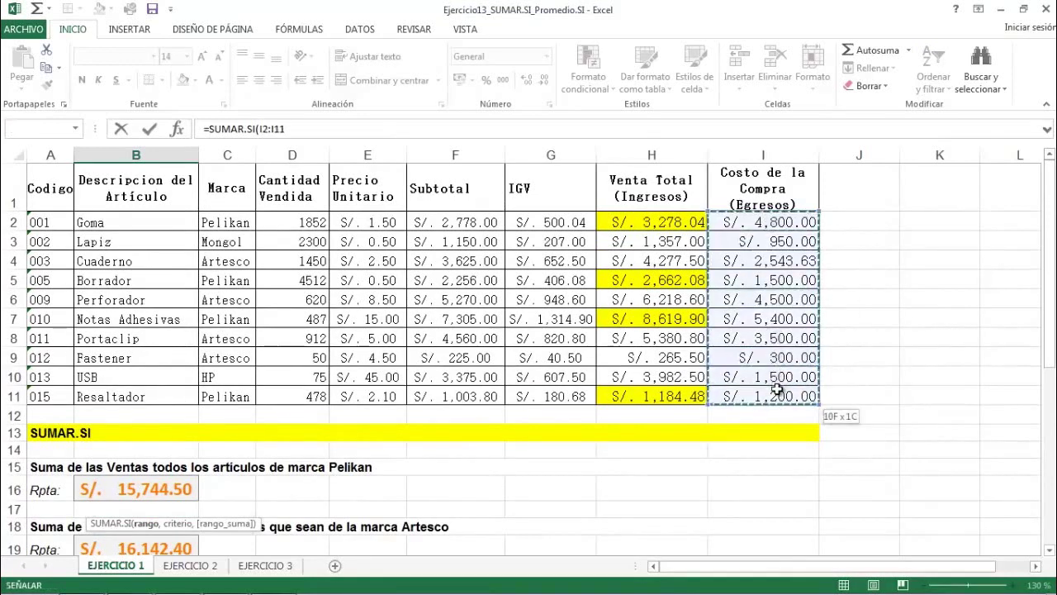
scroll(784, 384, "down", 3)
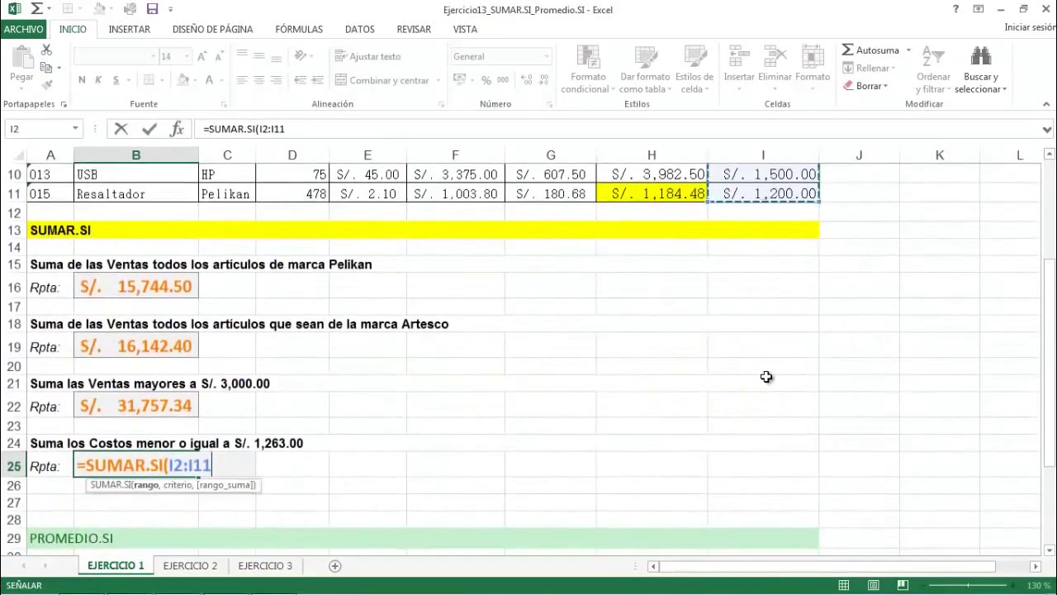
type(",\"<")
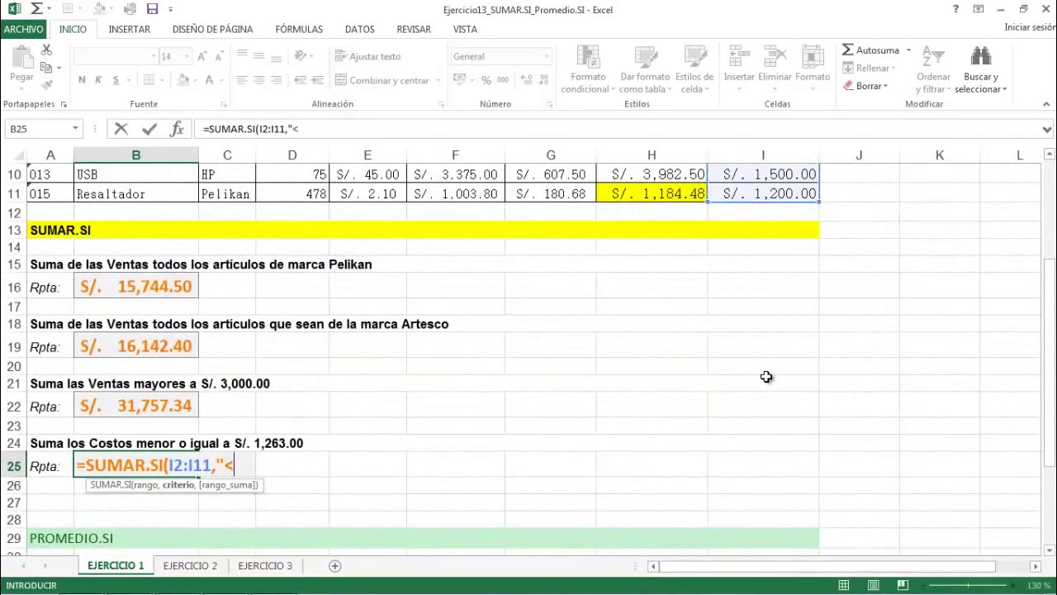
type("=12")
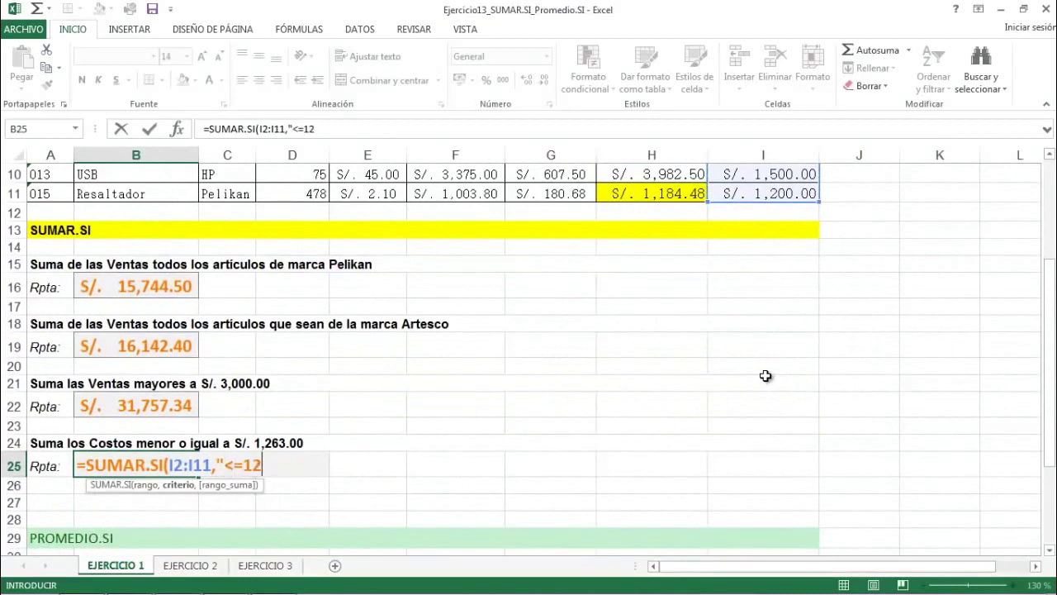
type("63\"")
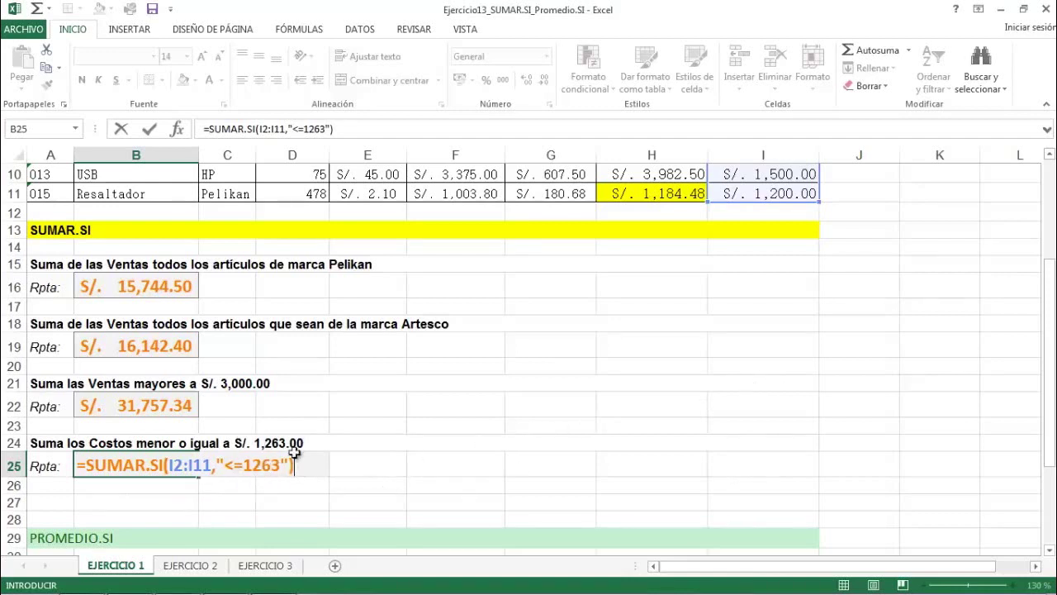
key("Return")
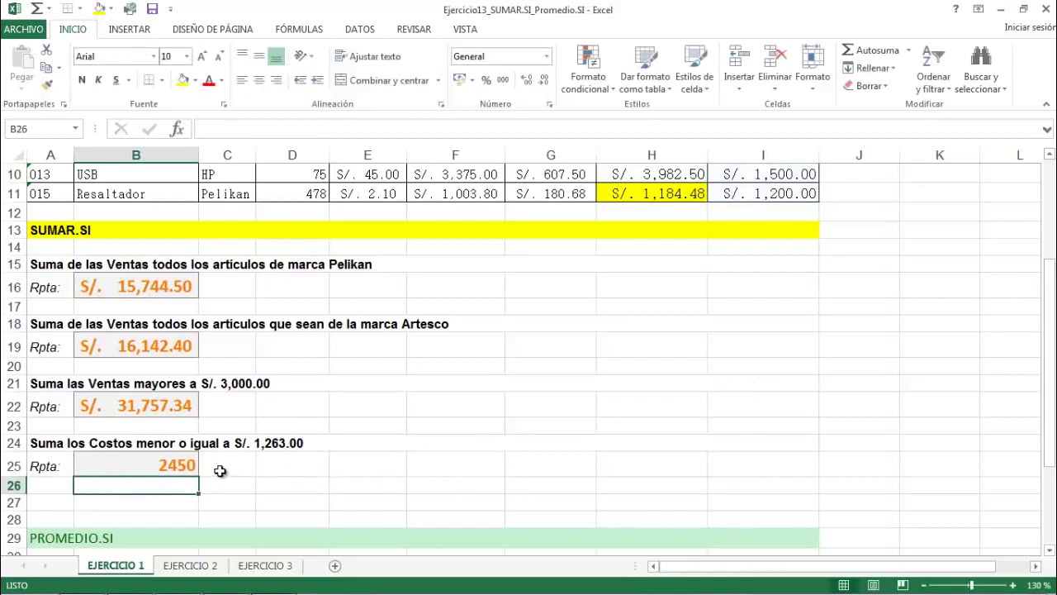
Step: Copy the accounting format of B22 onto B25 and review the arguments of the B25 formula
left_click(157, 406)
left_click(48, 83)
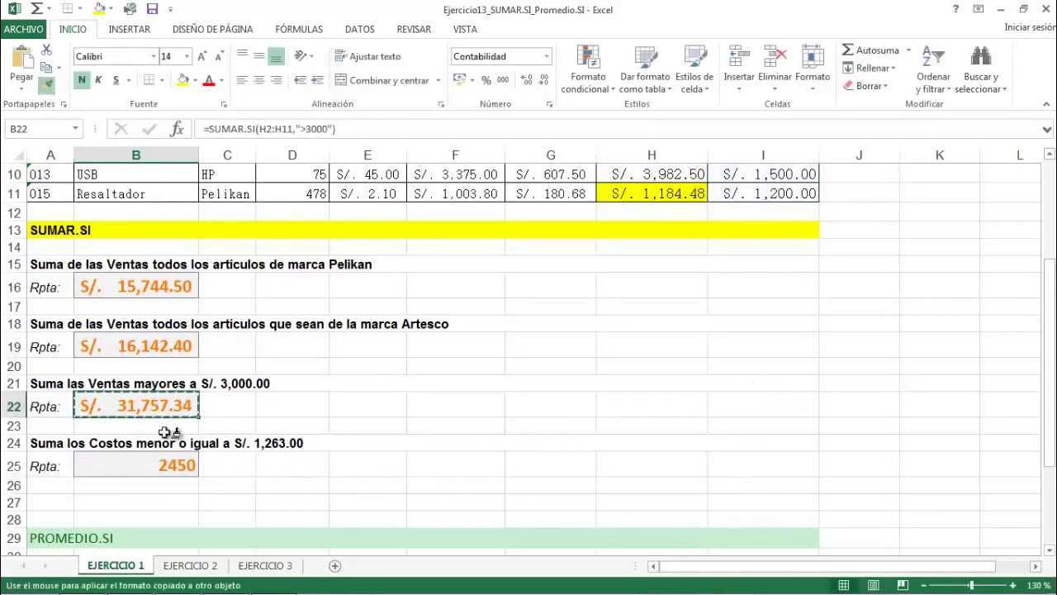
left_click(171, 465)
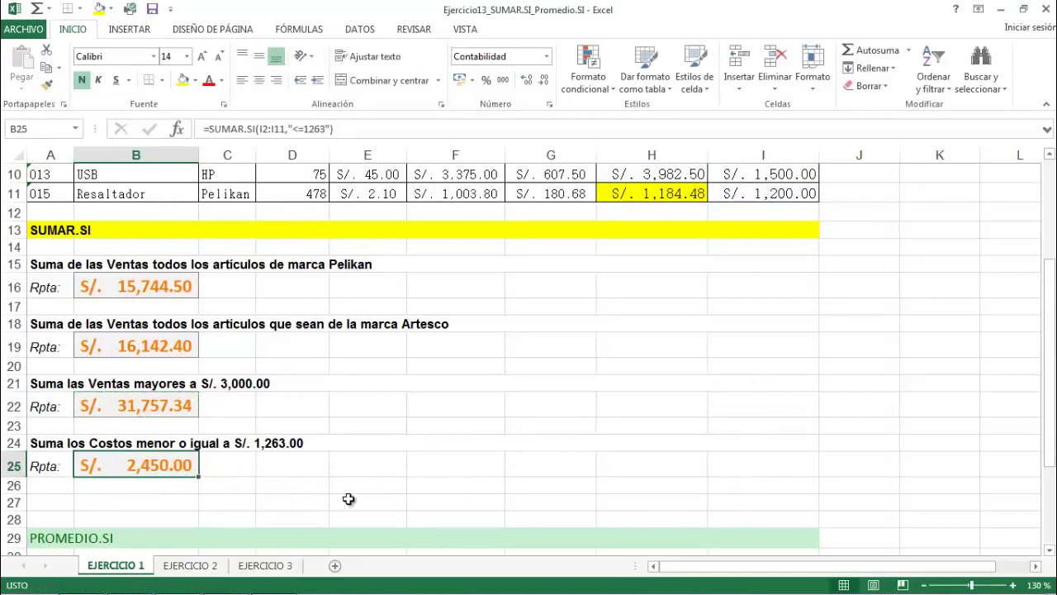
double_click(147, 461)
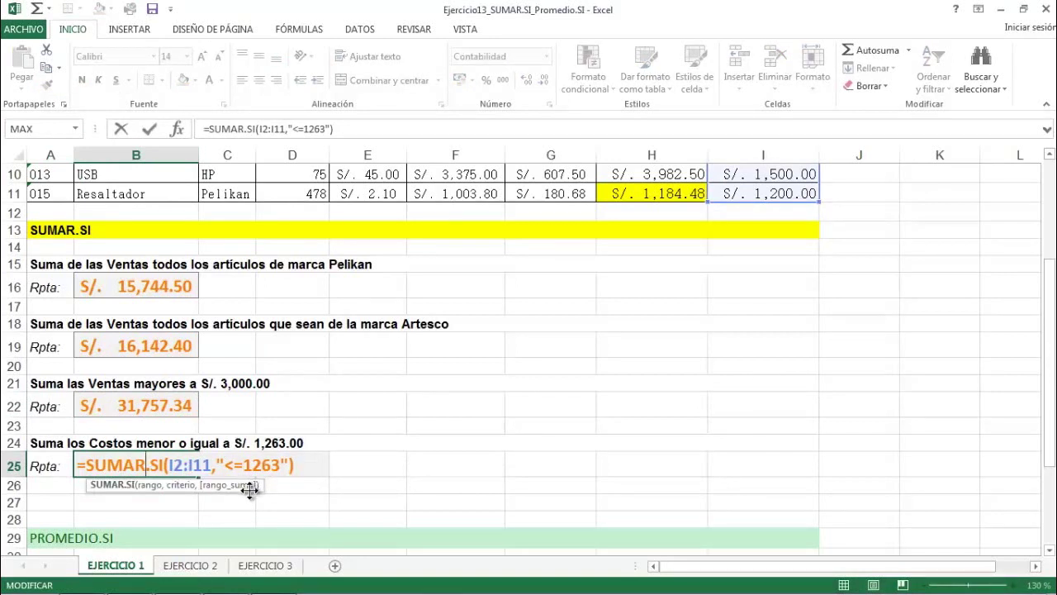
key("Return")
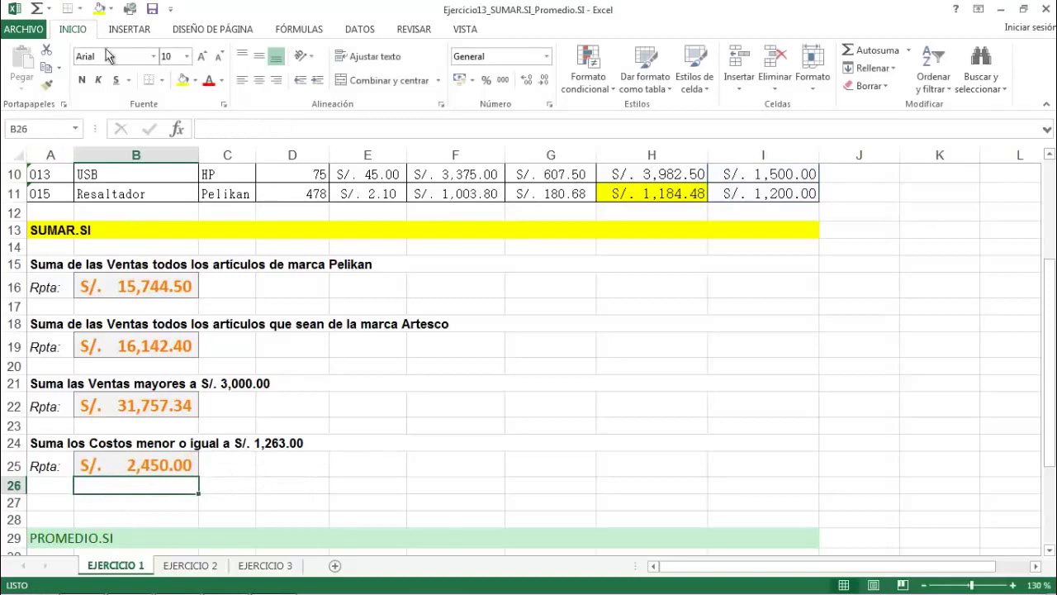
left_click(175, 287)
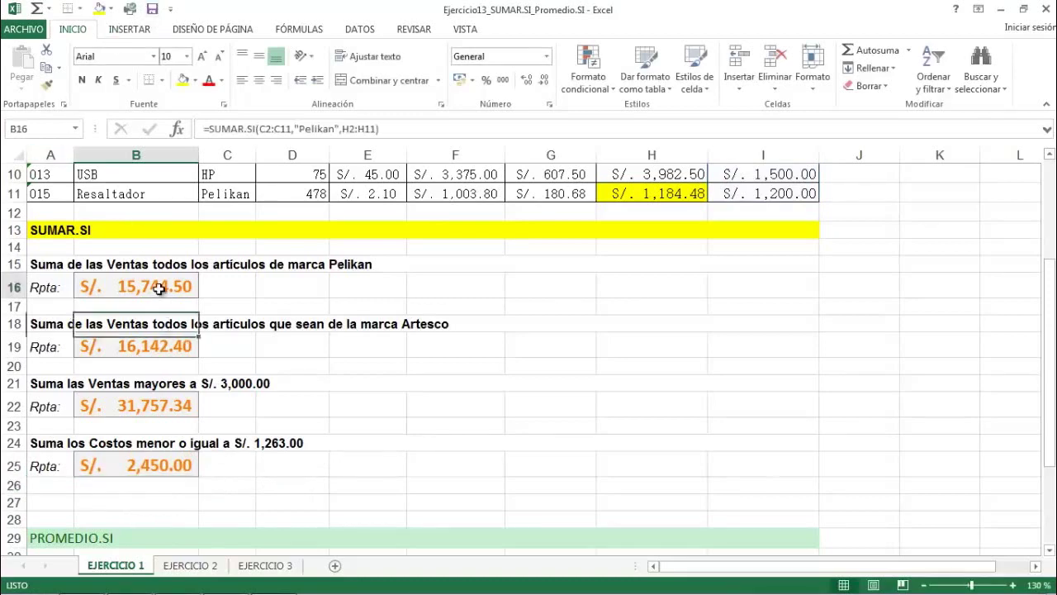
scroll(351, 355, "up", 1)
scroll(351, 355, "up", 2)
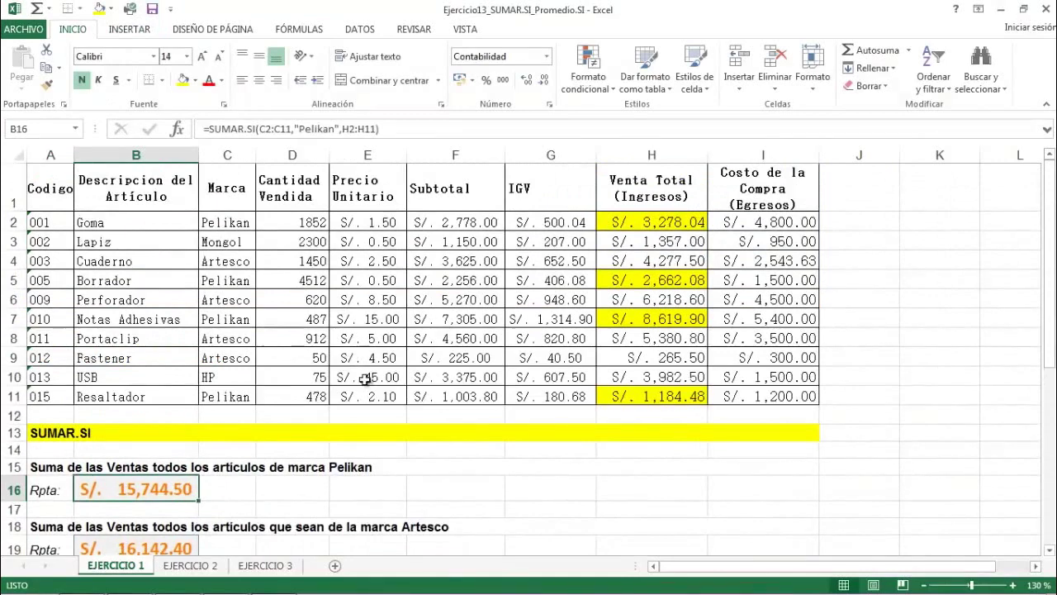
left_click(369, 377)
scroll(521, 317, "down", 2)
scroll(520, 317, "down", 4)
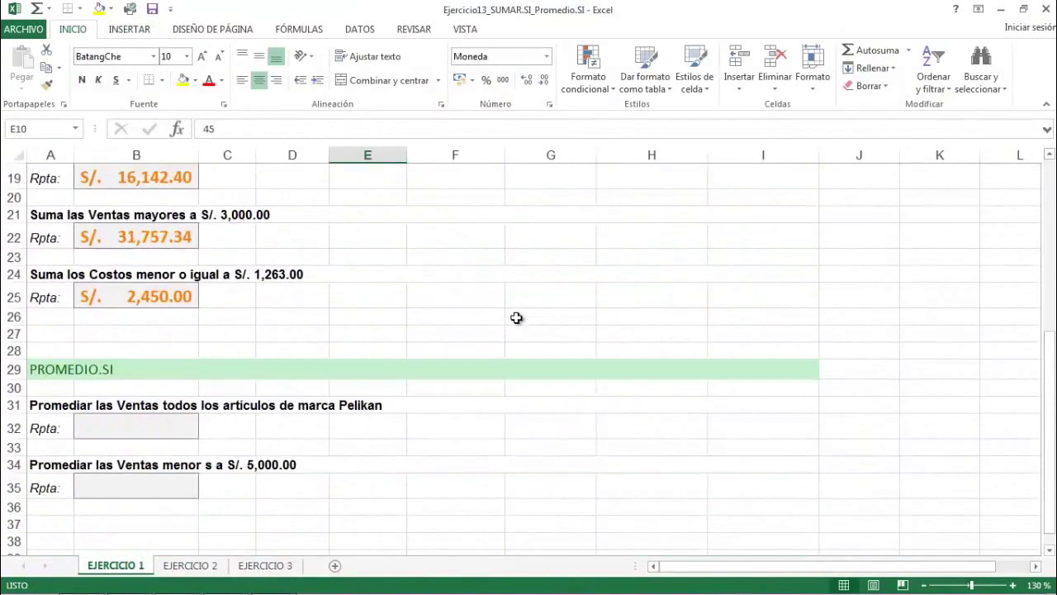
Step: Start a PROMEDIO.SI formula in B32 with the Marca cells C2:C11 as the criteria range
scroll(512, 317, "down", 1)
left_click(169, 364)
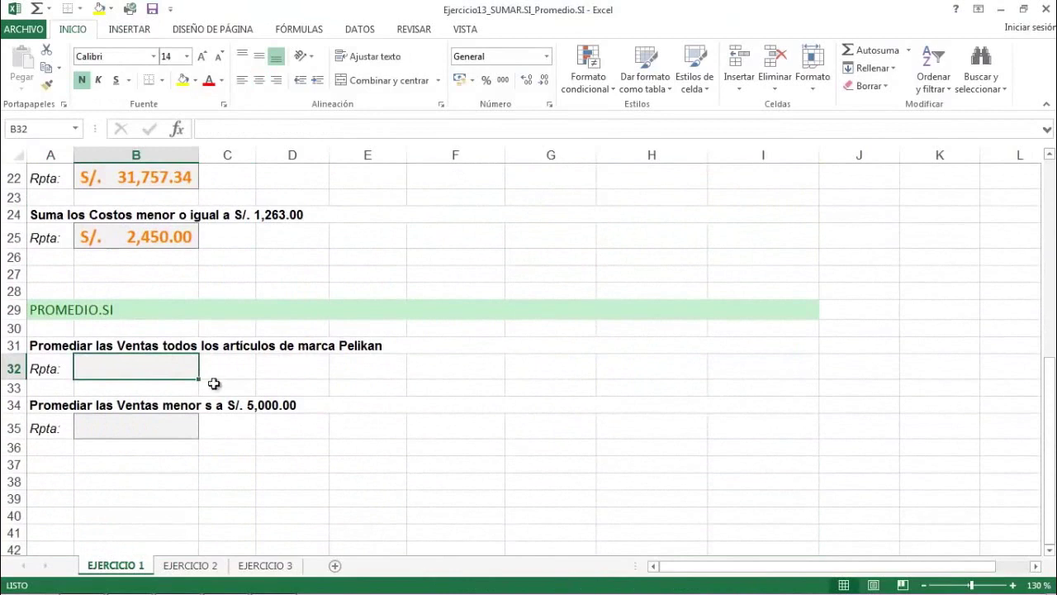
type("=pr")
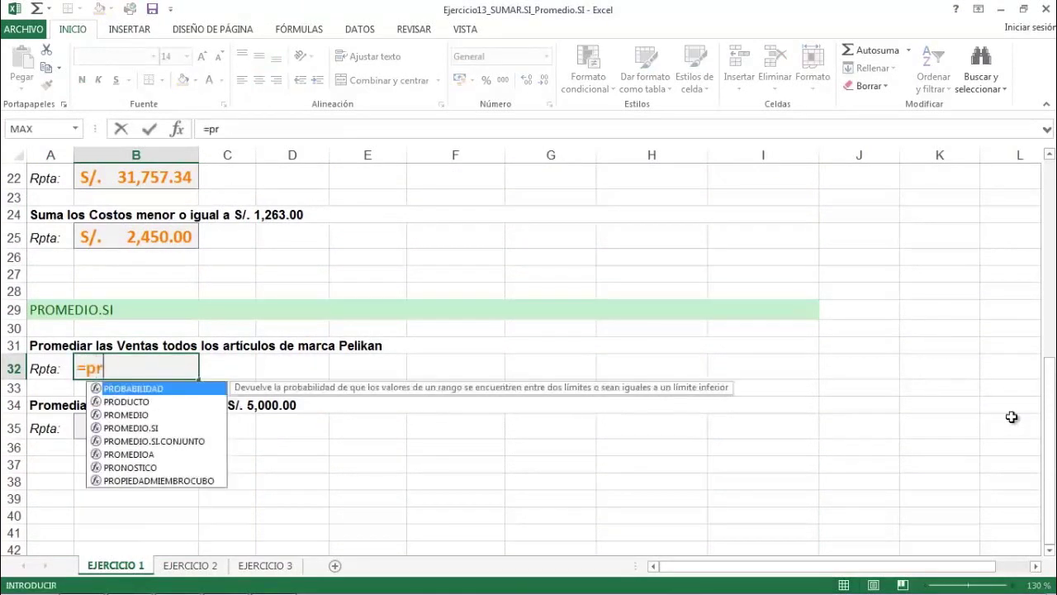
type("omedio.si")
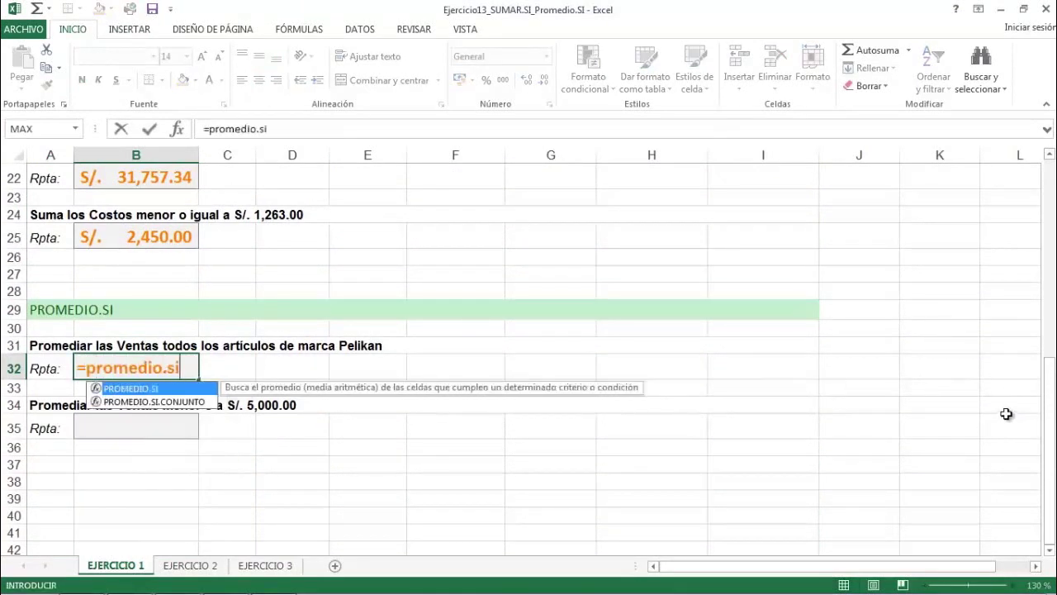
type("(")
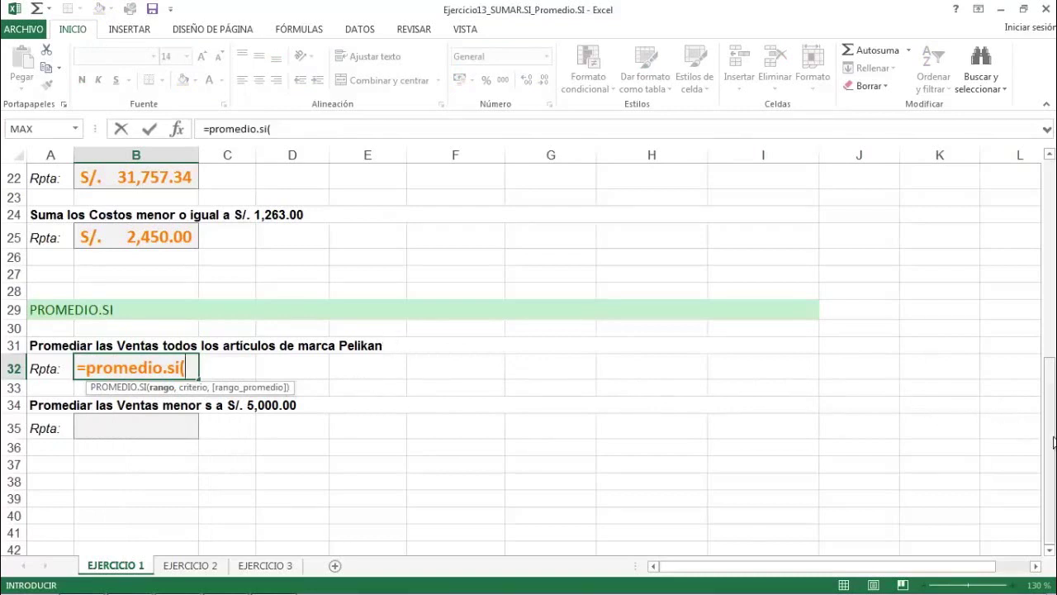
left_click_drag(1054, 437, 1015, 211)
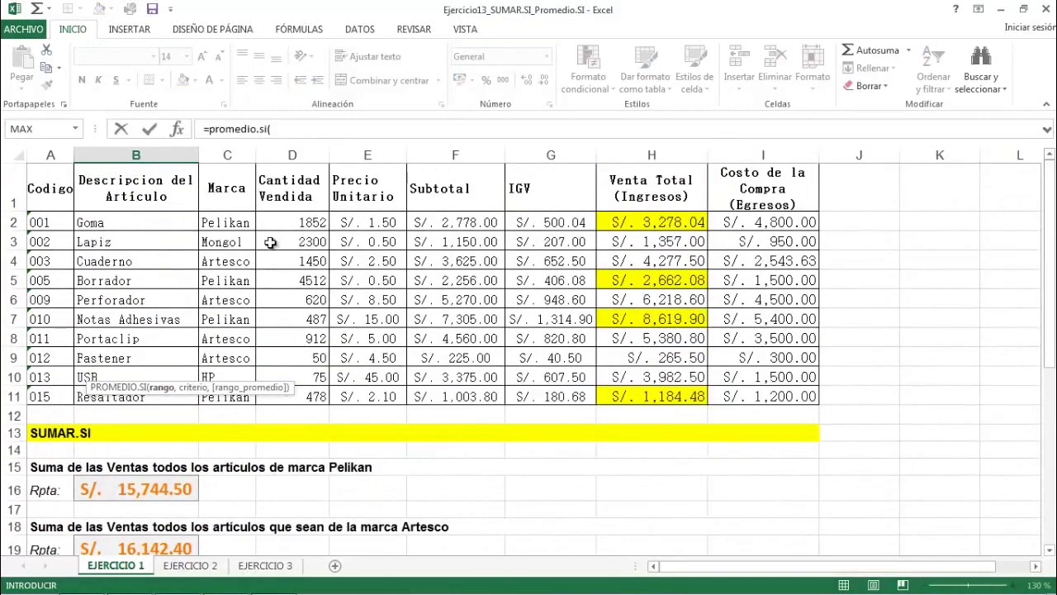
left_click_drag(233, 222, 225, 389)
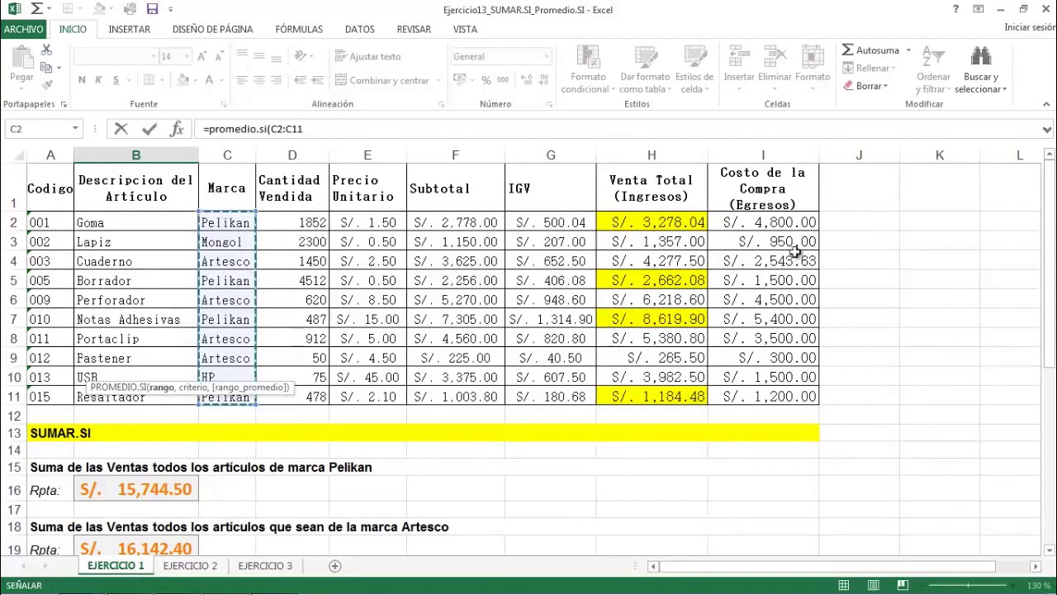
Step: Complete the B32 formula with the criterion "Pelikan" and the Venta Total cells H2:H11 as the average range
left_click_drag(1050, 366, 1033, 559)
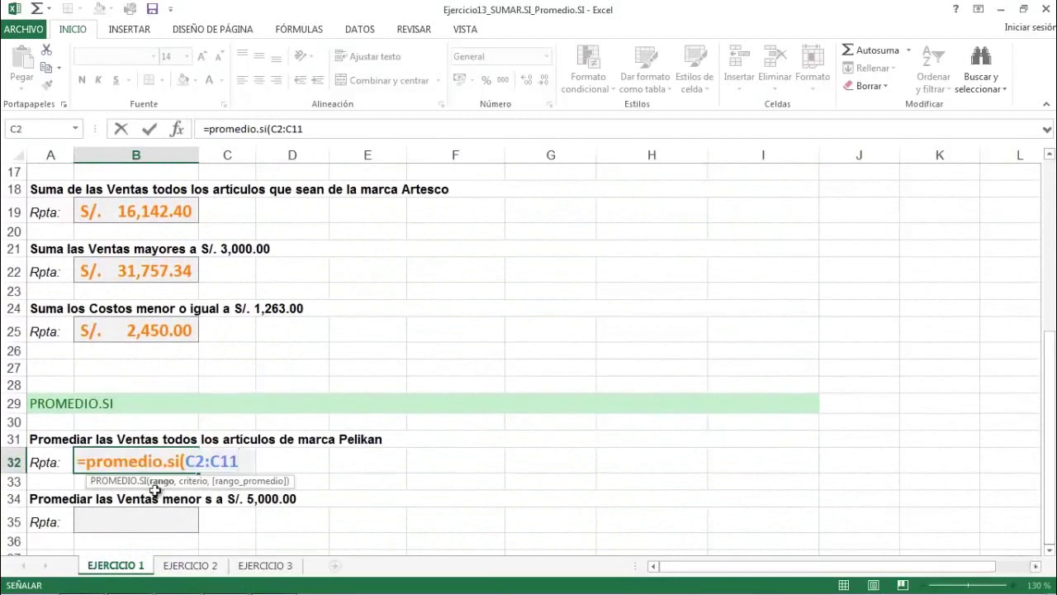
type(",\"Pe")
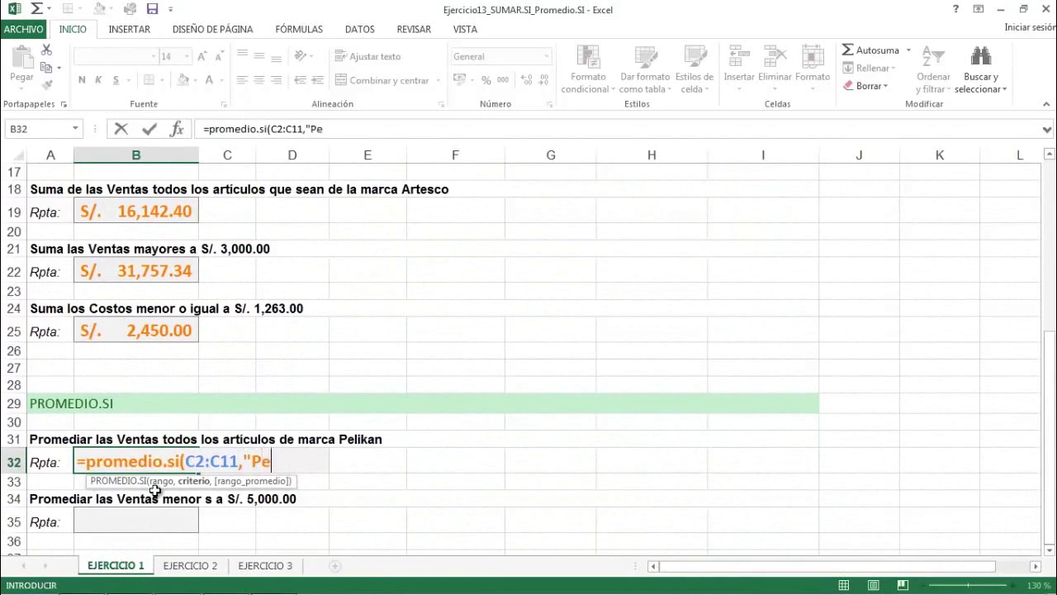
type("ikan\",")
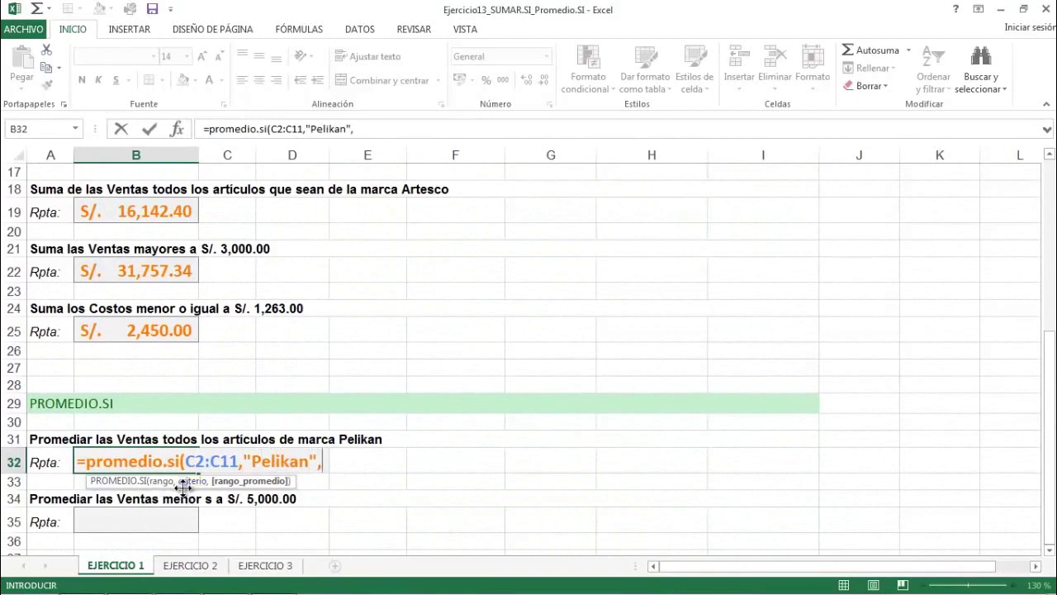
left_click_drag(1052, 474, 1046, 229)
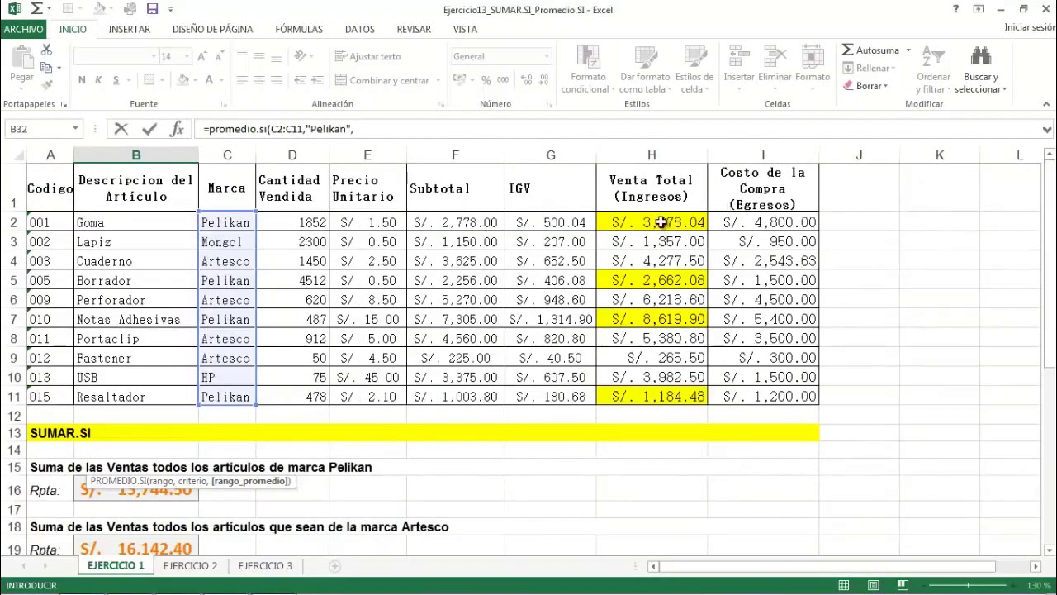
left_click_drag(666, 222, 665, 403)
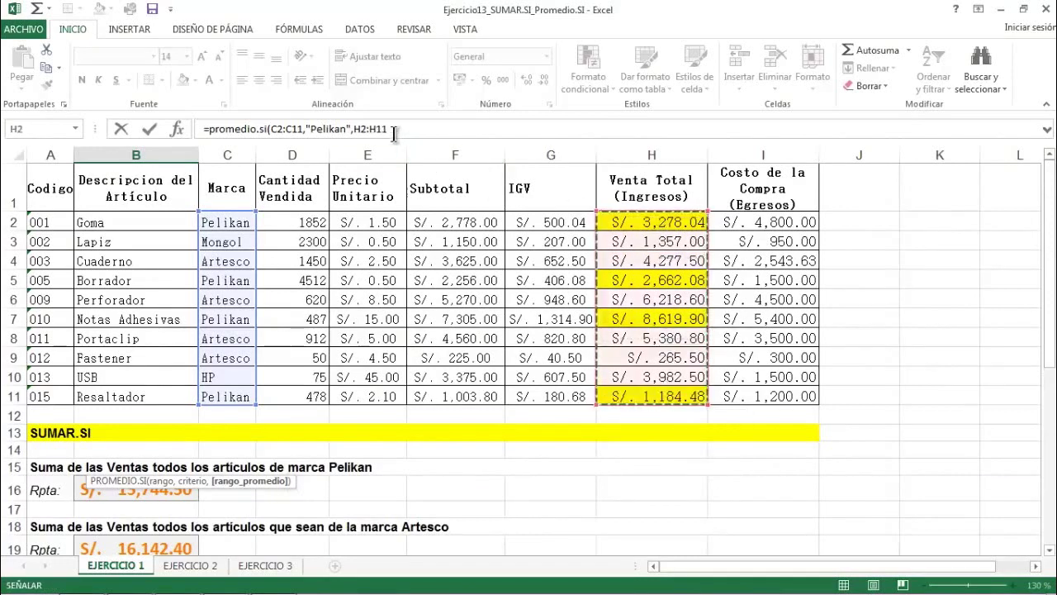
left_click(423, 133)
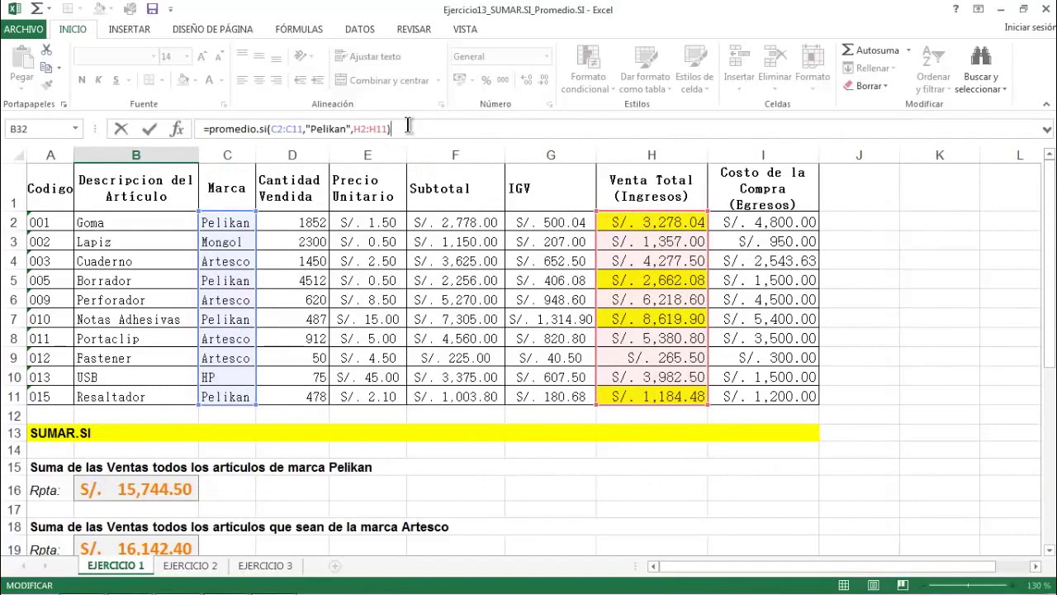
key("Return")
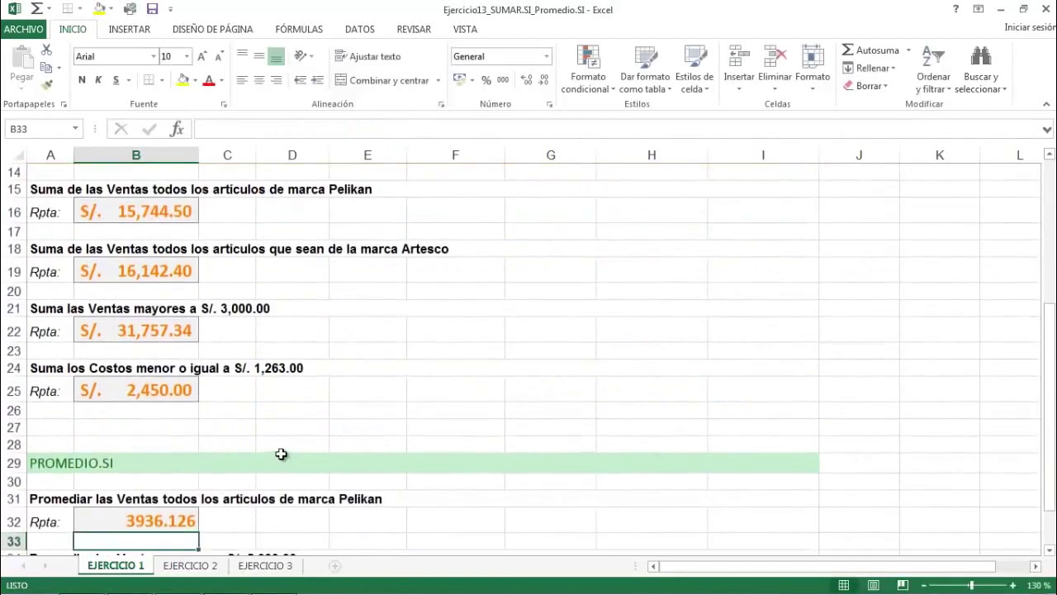
Step: Copy the accounting format of B25 onto the Pelikan sales average in B32
scroll(281, 452, "down", 1)
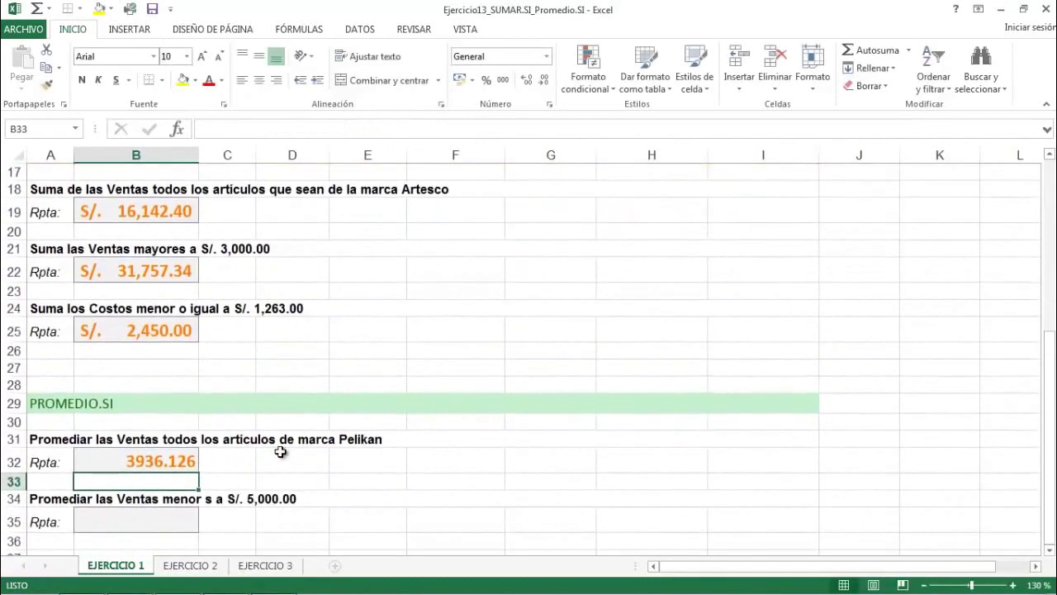
left_click(153, 330)
left_click(47, 83)
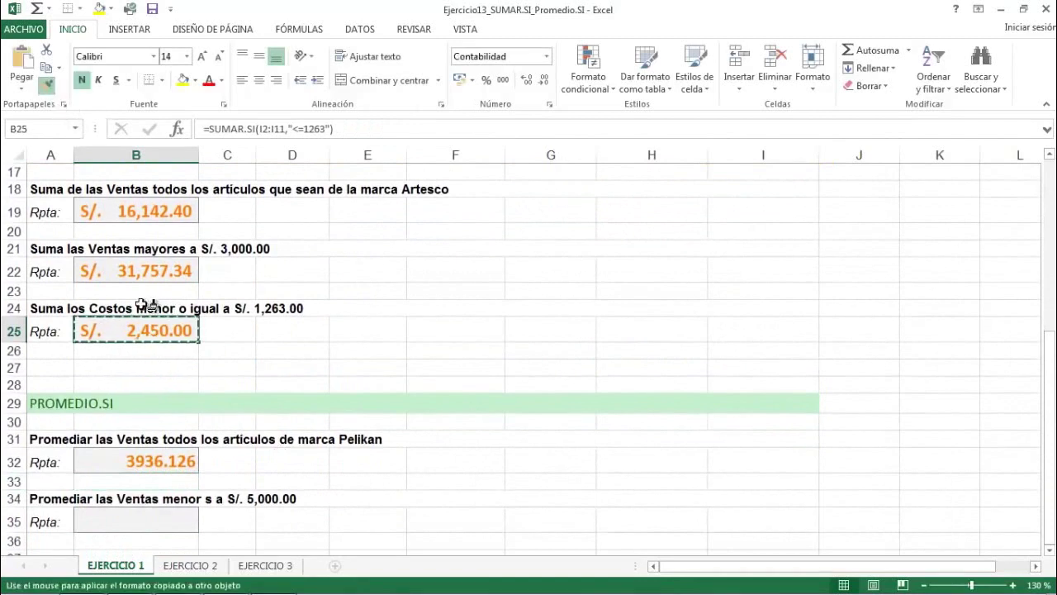
left_click(157, 461)
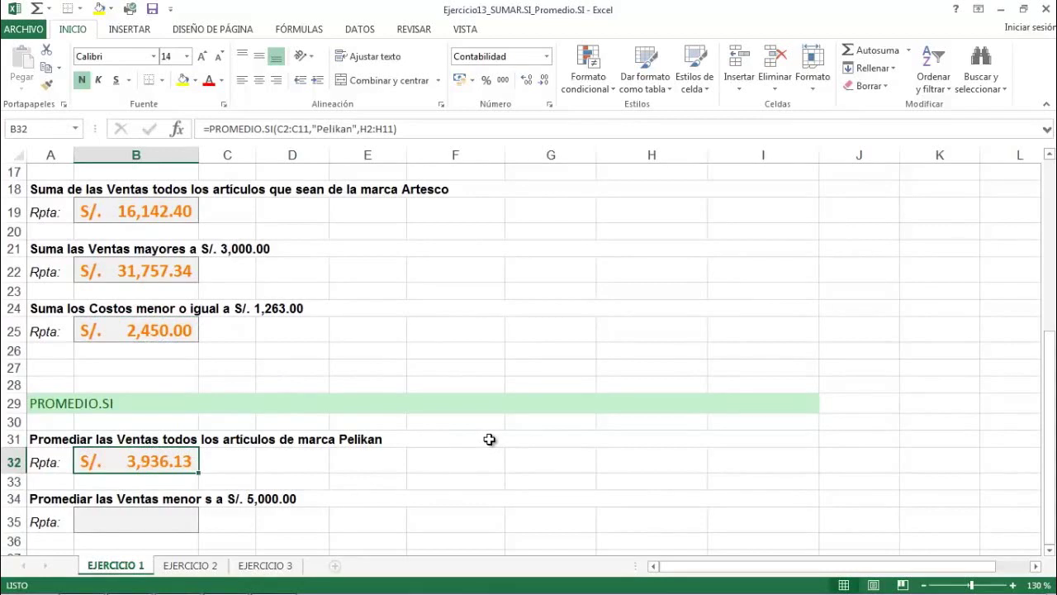
Step: Start a PROMEDIO.SI formula in B35 with the Venta Total cells H2:H11 as the range
scroll(490, 440, "down", 1)
left_click(169, 461)
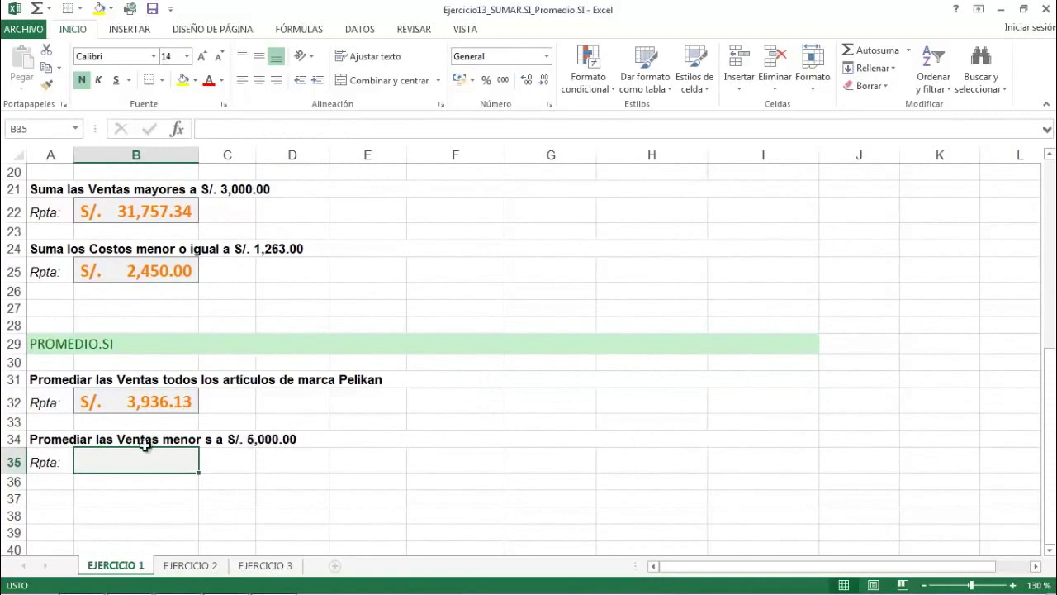
mouse_move(1047, 451)
left_mouse_down()
mouse_move(1047, 463)
mouse_move(1047, 265)
mouse_move(1050, 430)
left_mouse_up()
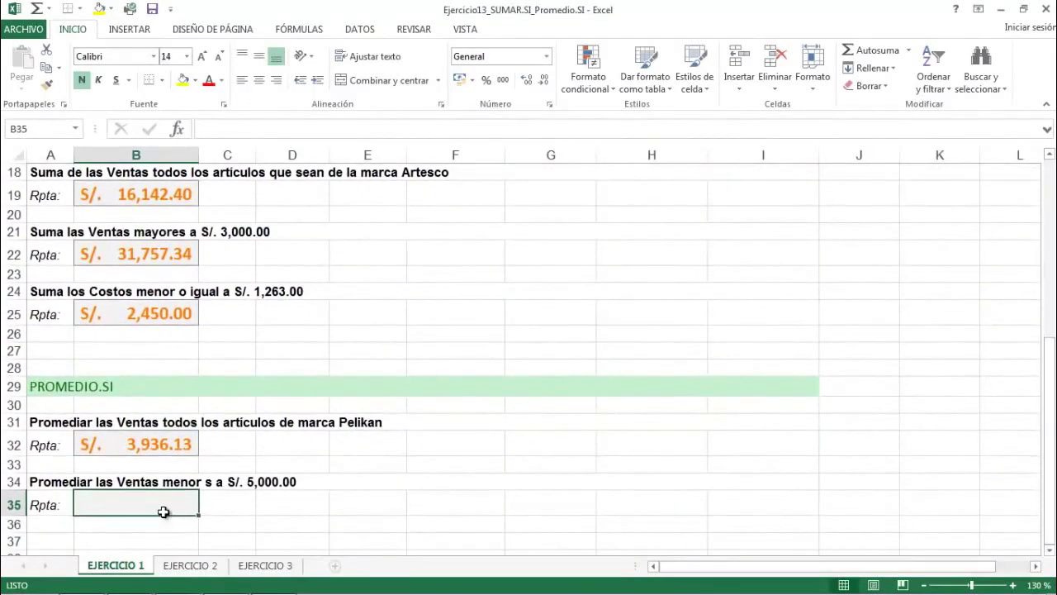
type("=pro")
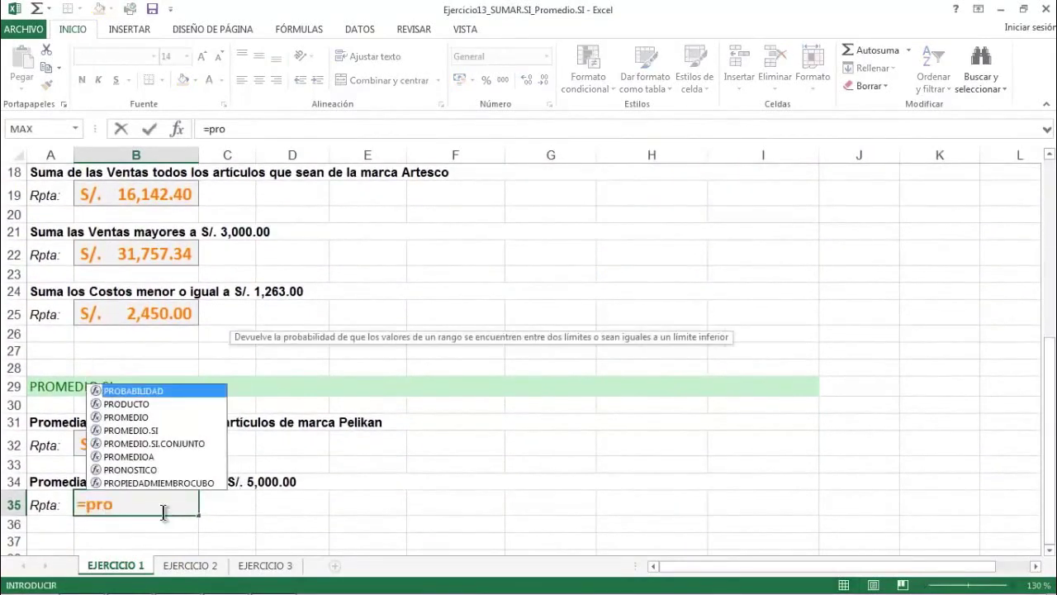
double_click(154, 430)
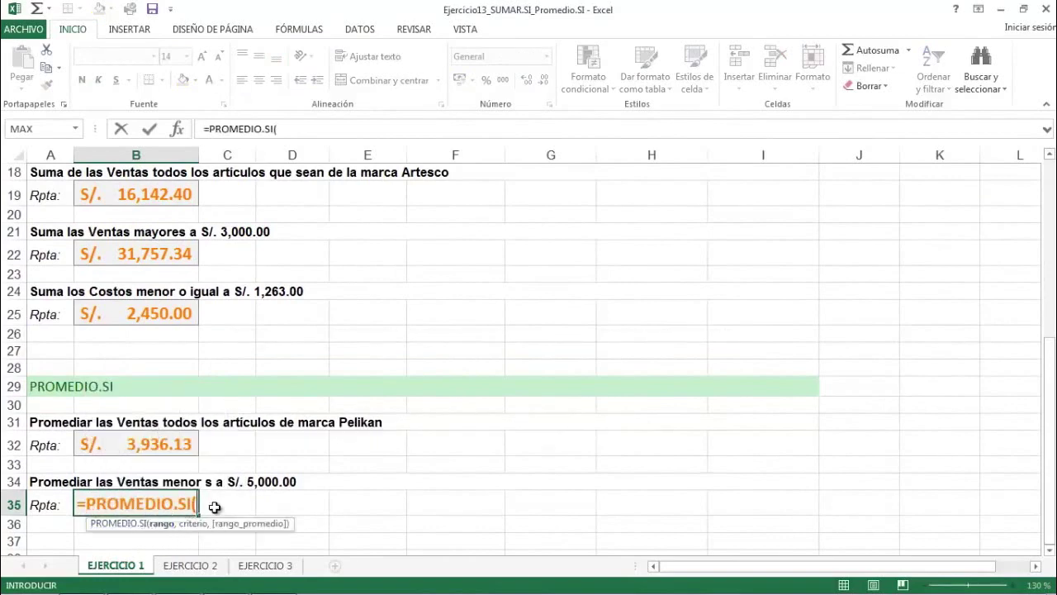
left_click_drag(1051, 483, 1050, 252)
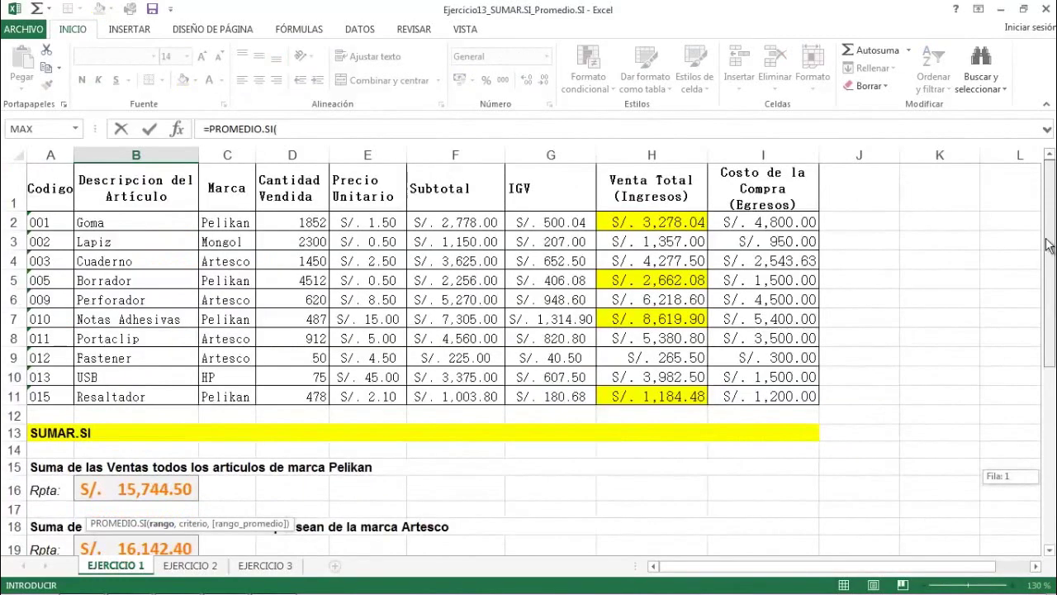
left_click_drag(636, 224, 644, 393)
left_click(373, 129)
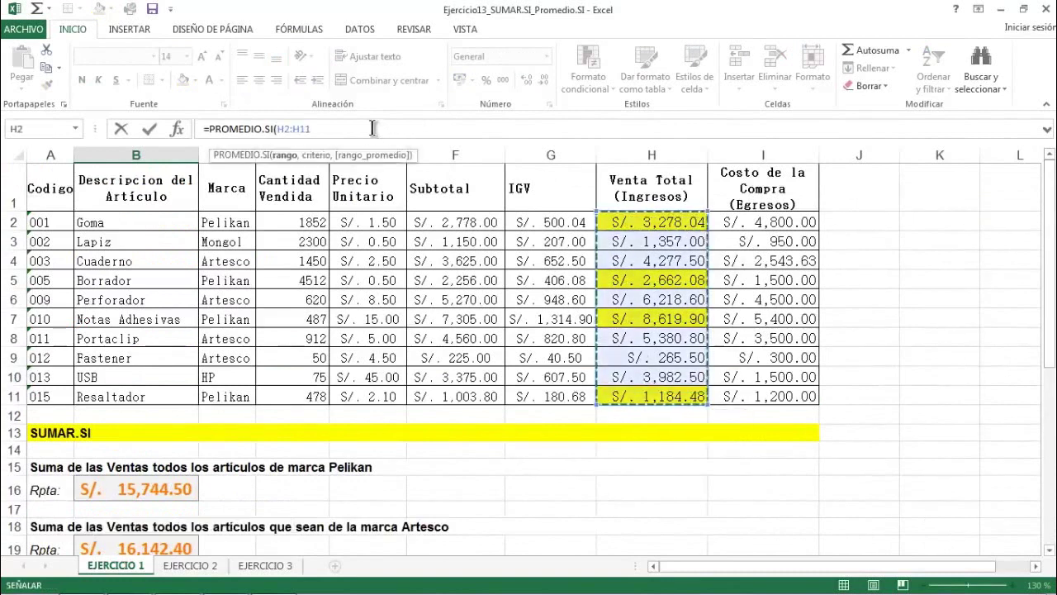
Step: Complete the B35 formula with the criterion "<5000" and no separate average range
type(",")
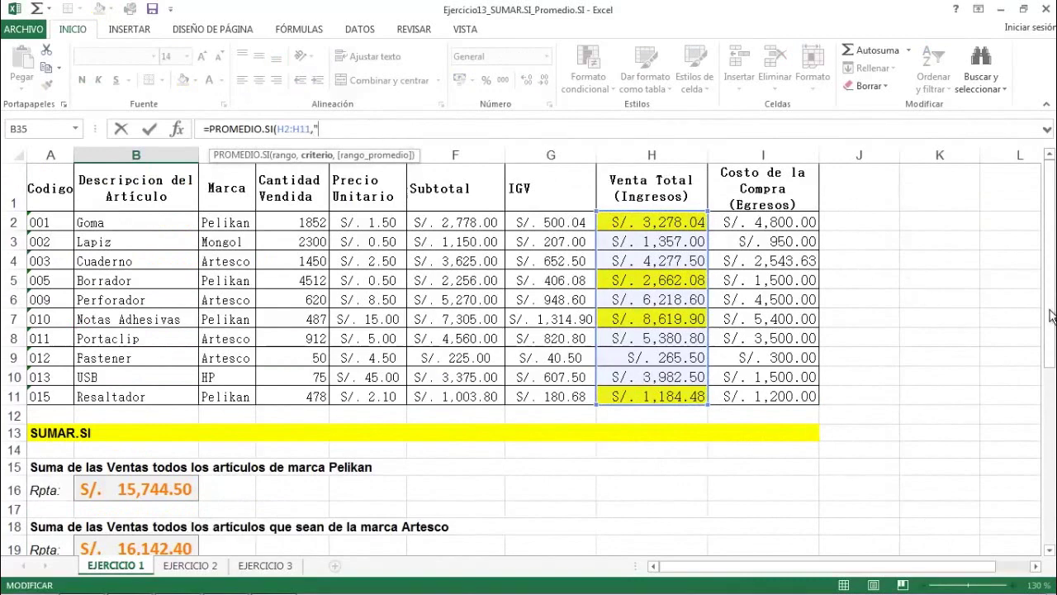
left_click_drag(1051, 316, 1038, 261)
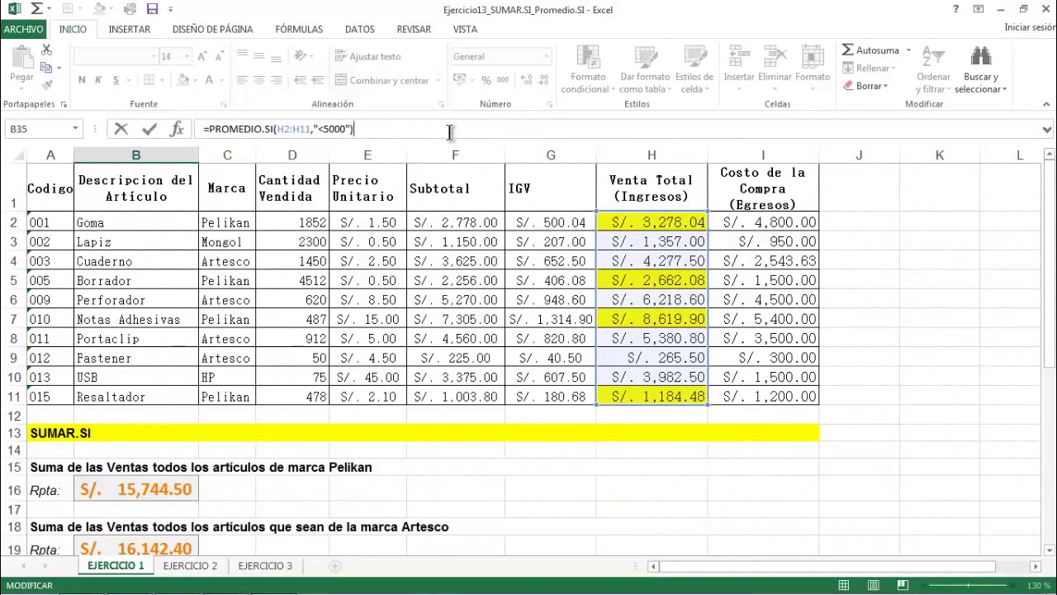
key("Return")
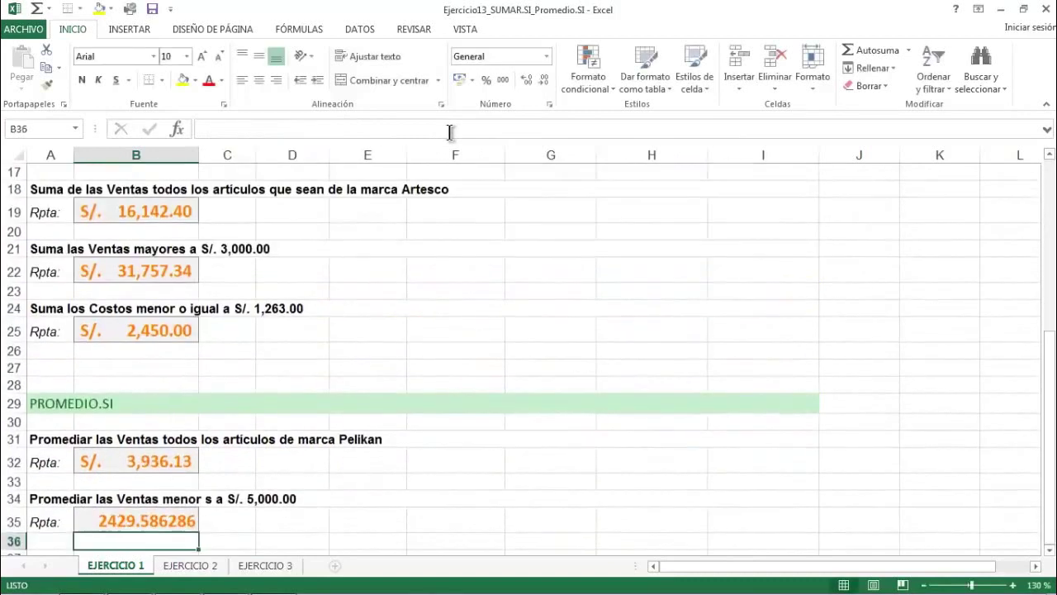
Step: Copy the accounting format of B32 onto the average of sales below 5,000 in B35
left_click(161, 460)
left_click(47, 85)
left_click(174, 530)
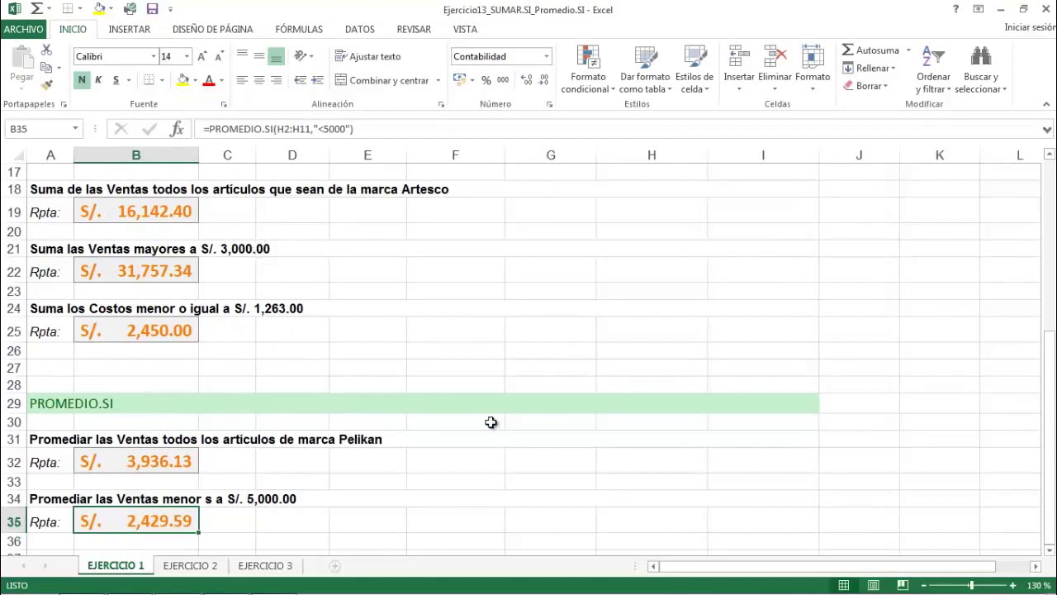
Step: Switch to the EJERCICIO 2 sheet and review its Promedio General column and the summary cells below the grades table
left_click(191, 566)
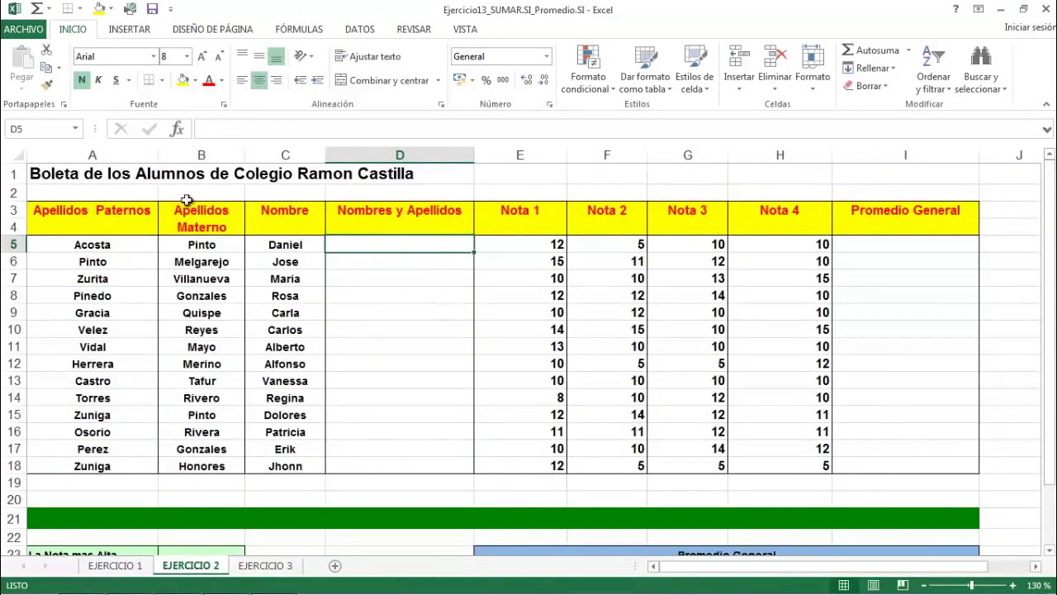
left_click(896, 248)
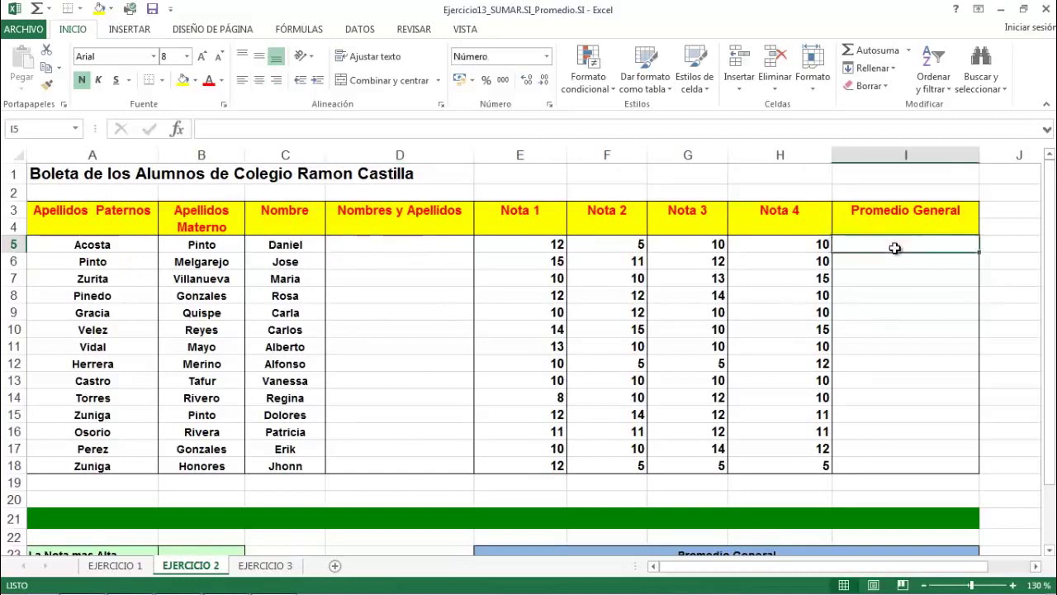
scroll(657, 274, "down", 2)
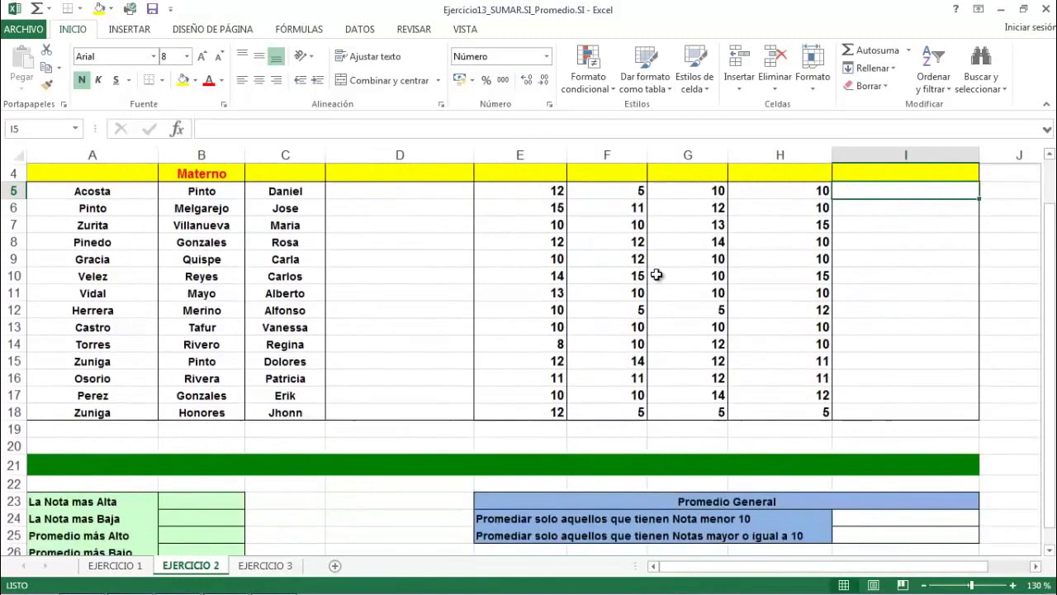
left_click_drag(212, 451, 207, 500)
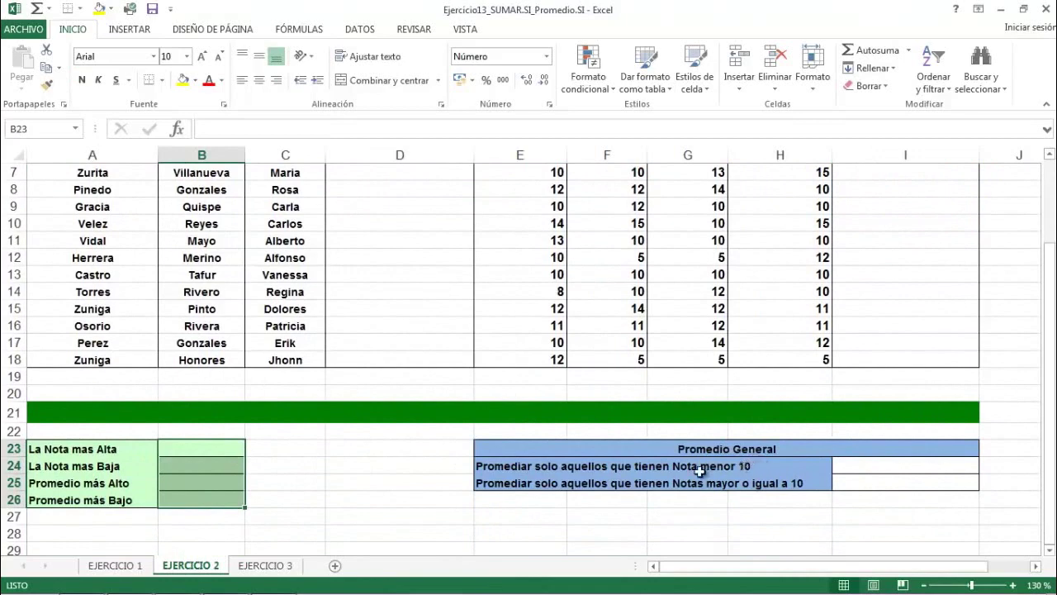
scroll(704, 469, "up", 2)
Step: Enter the formula =C5&" "&B5&" "&A5 in D5 to join the first student's name and both surnames
left_click(389, 246)
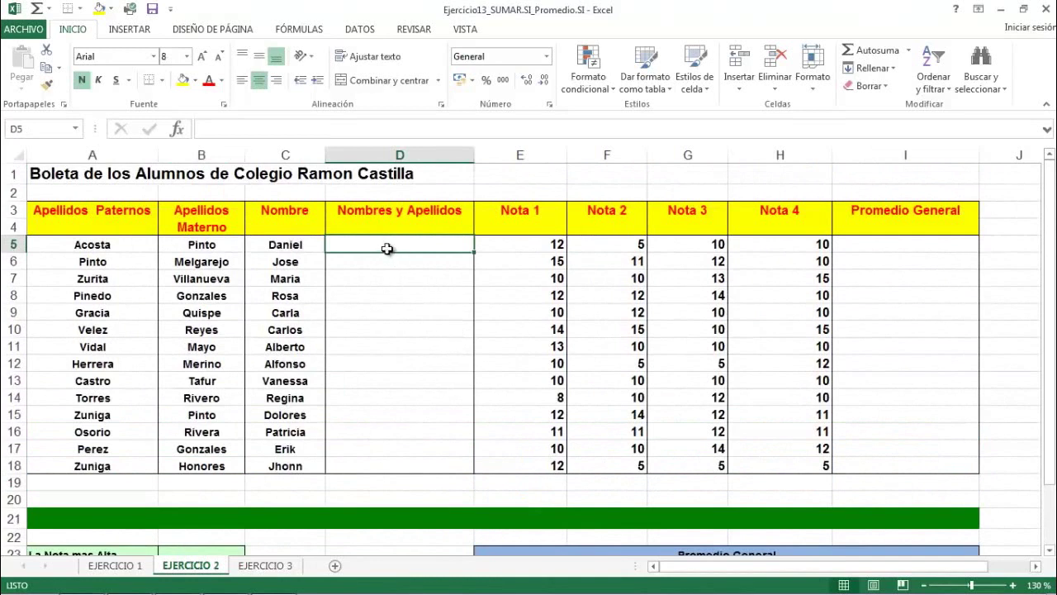
type("=")
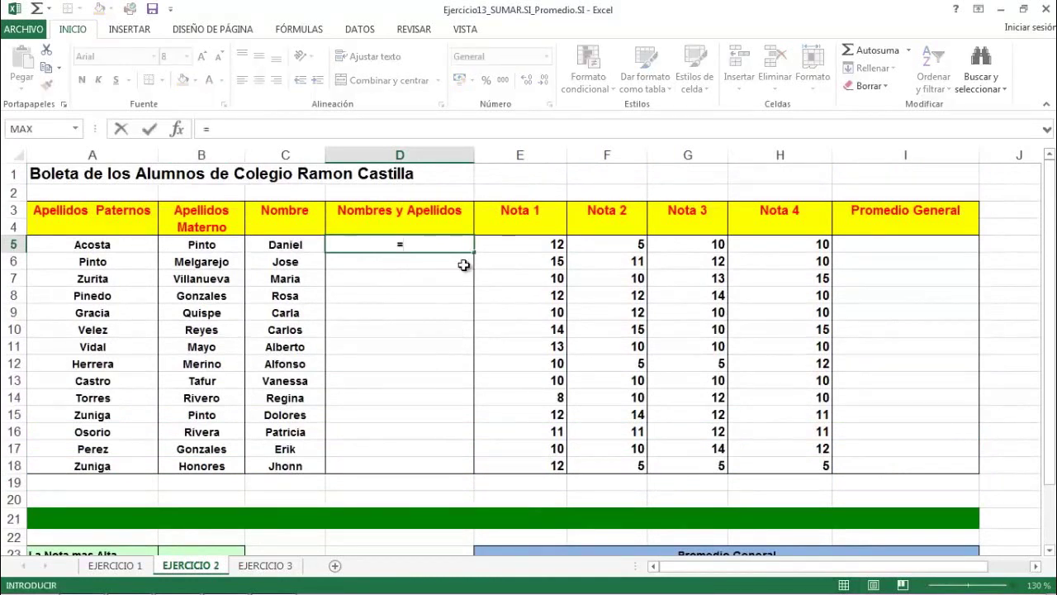
left_click(287, 245)
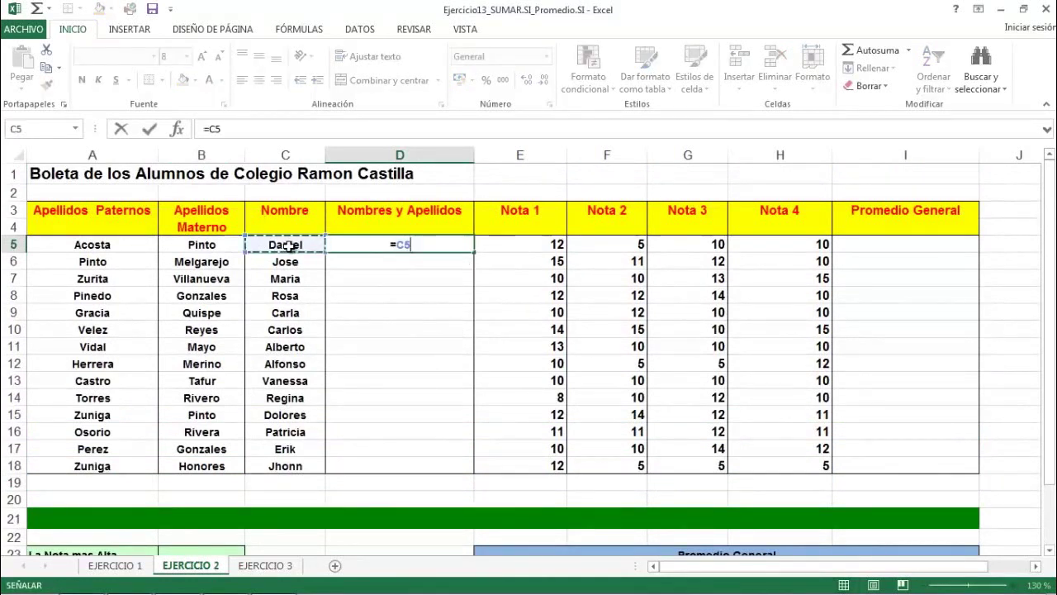
type("&")
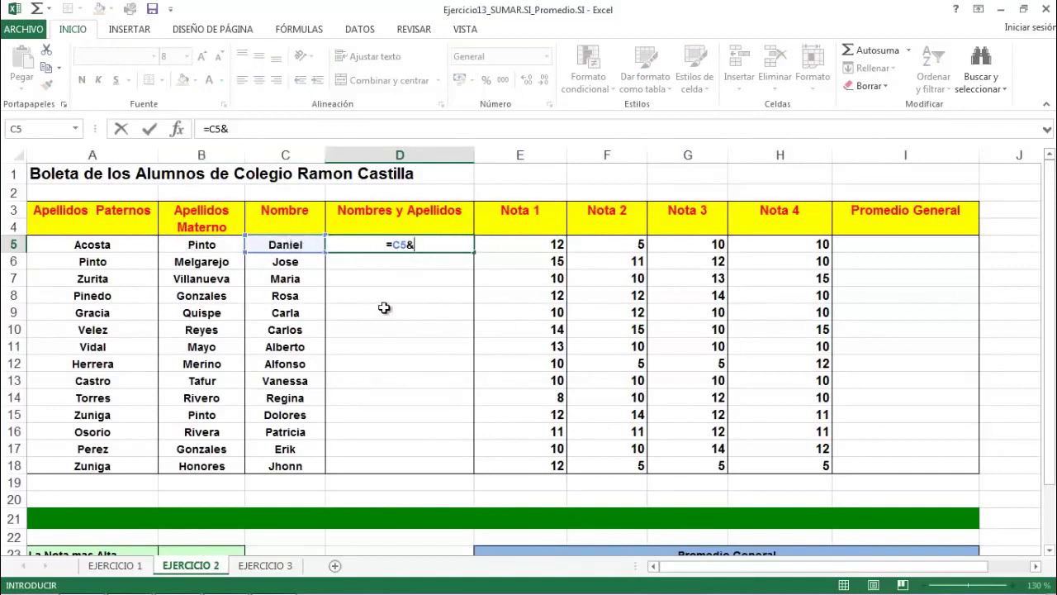
type("\" \"&")
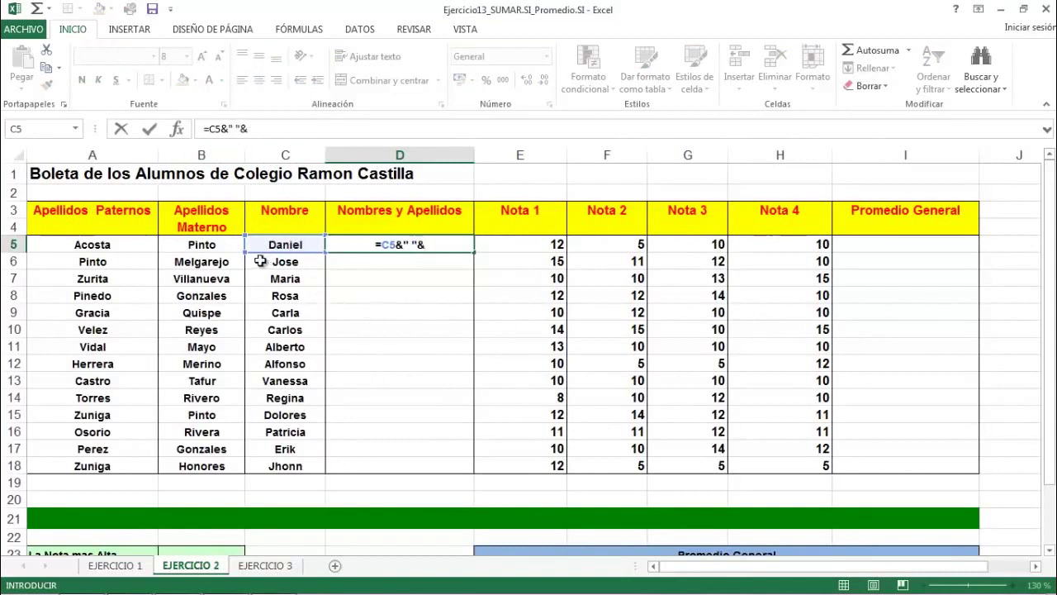
left_click(203, 244)
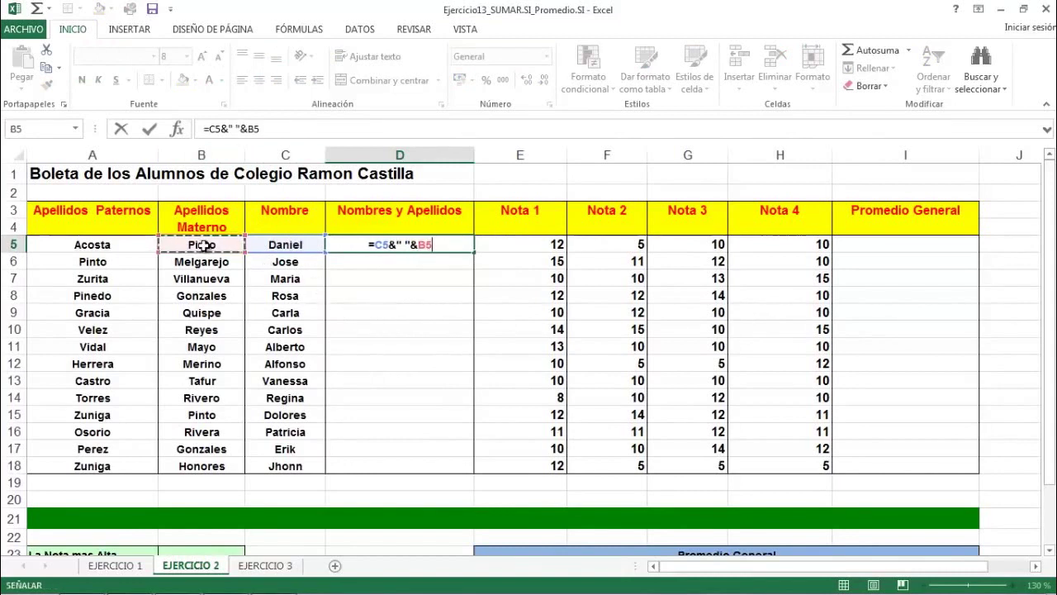
type("&\"")
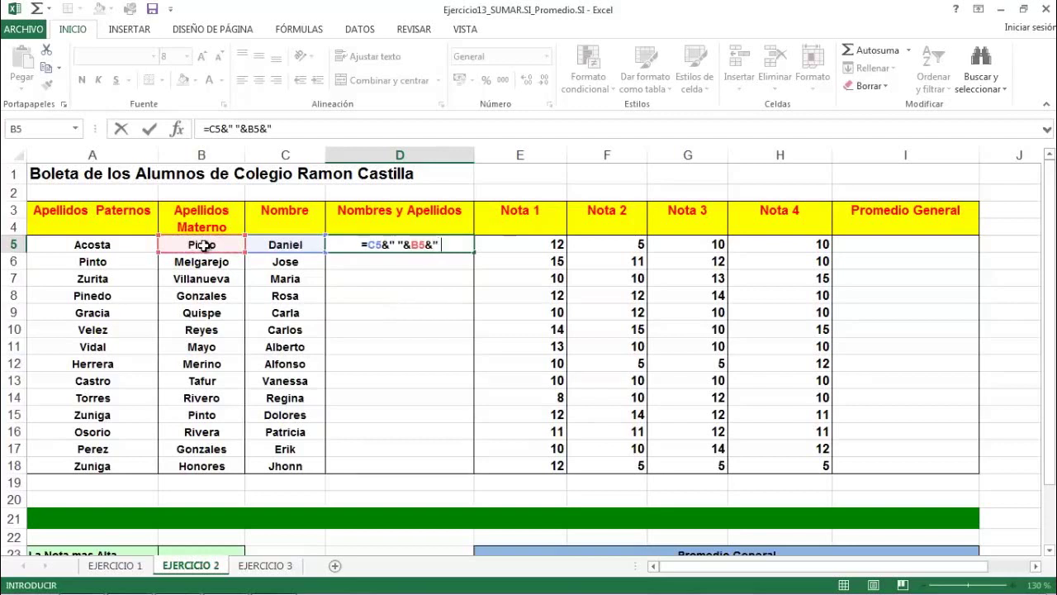
type(" \"")
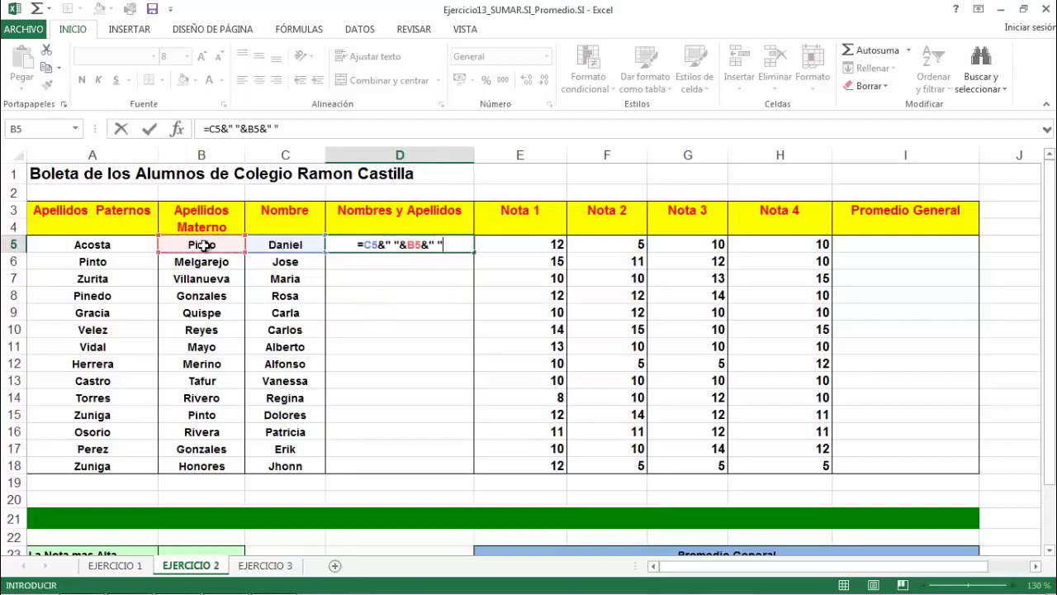
type("&")
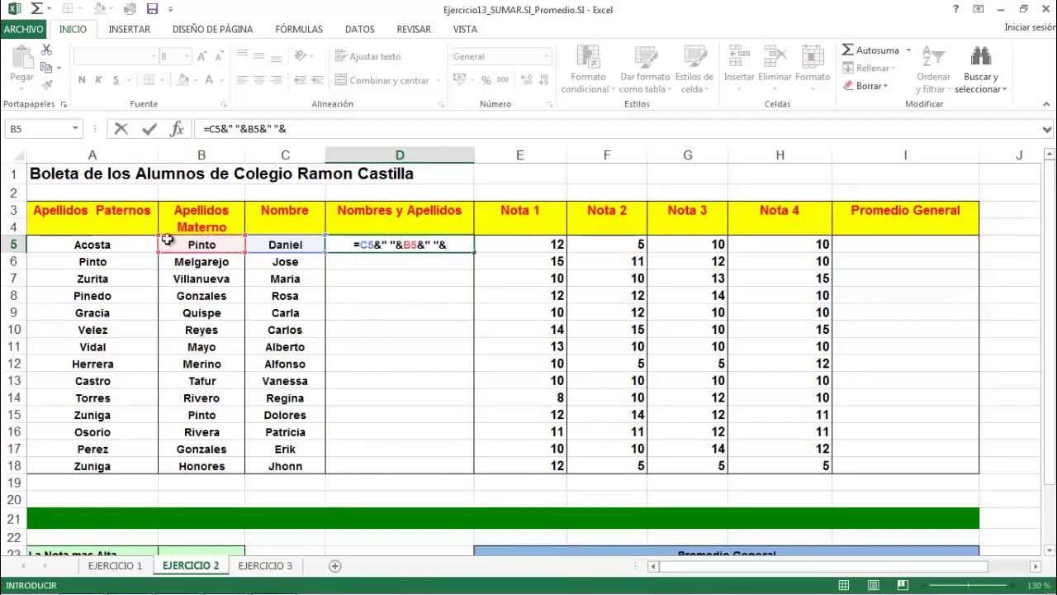
left_click(118, 243)
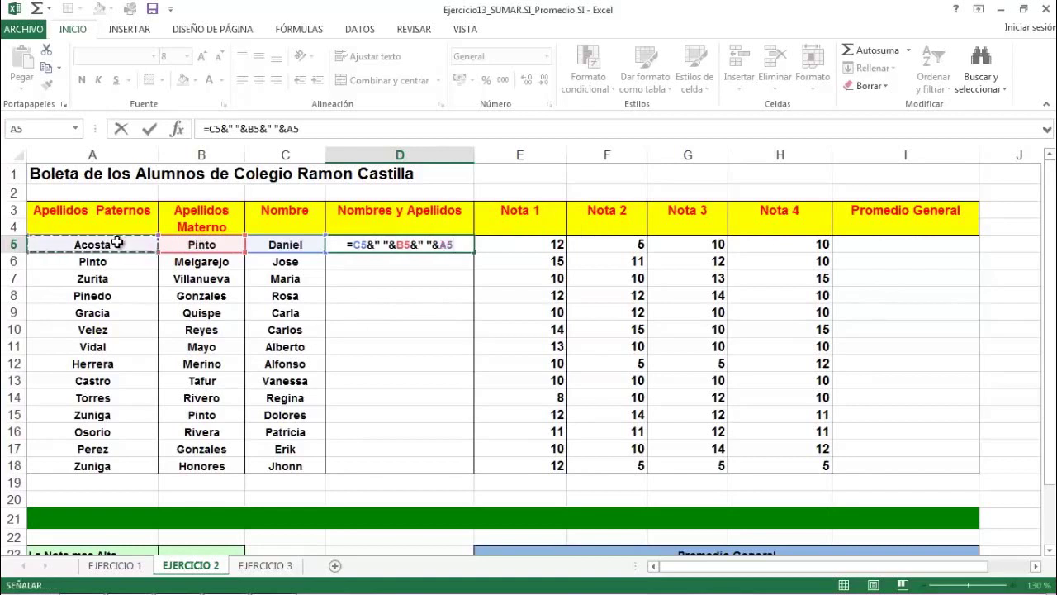
key("Return")
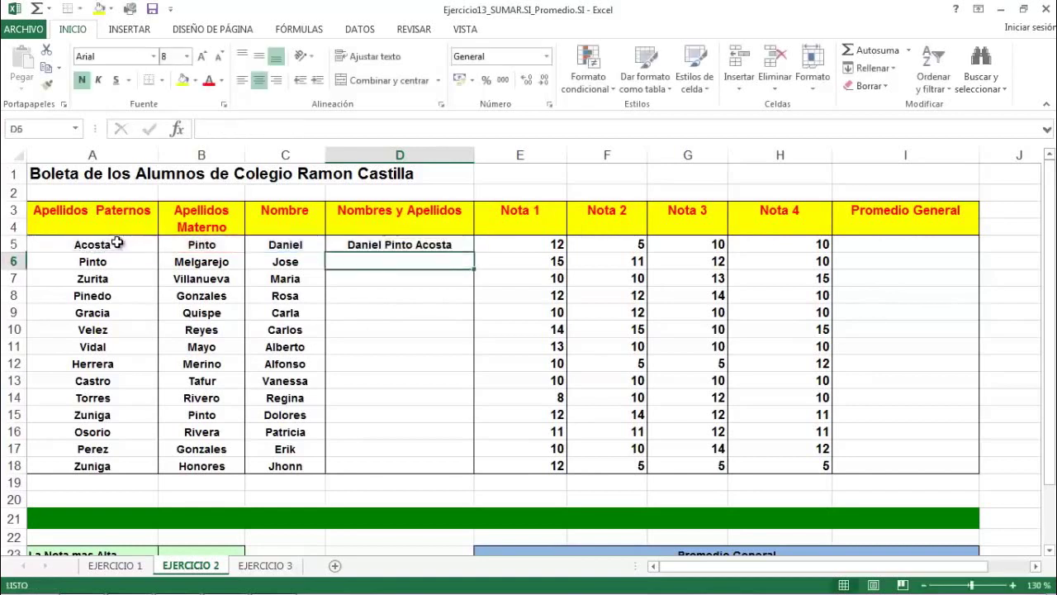
Step: Fill the D5 name formula down to D18 and check the copied formula in D6
left_click(447, 244)
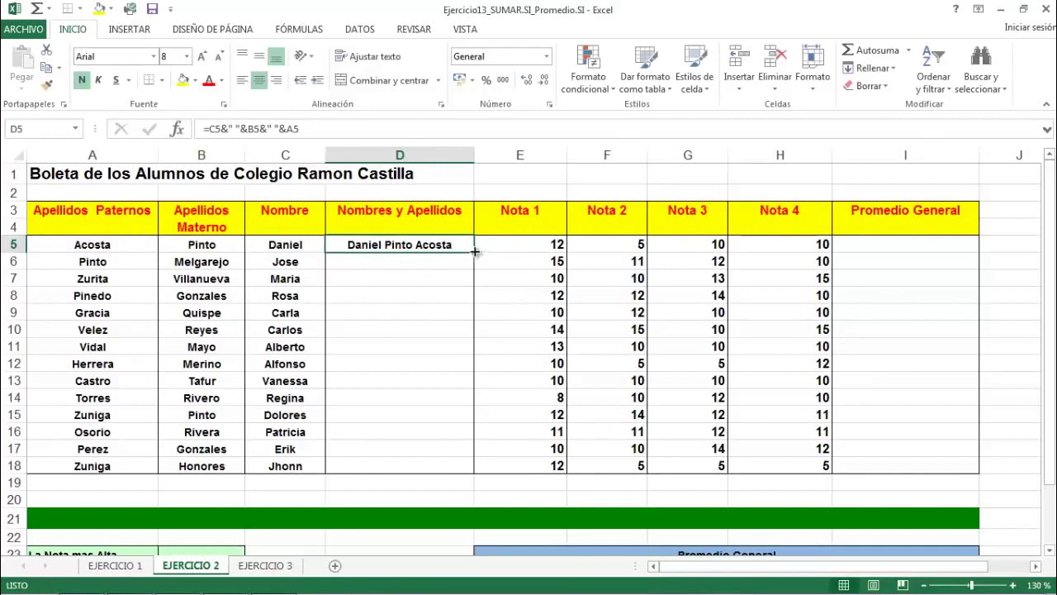
left_click_drag(475, 251, 460, 467)
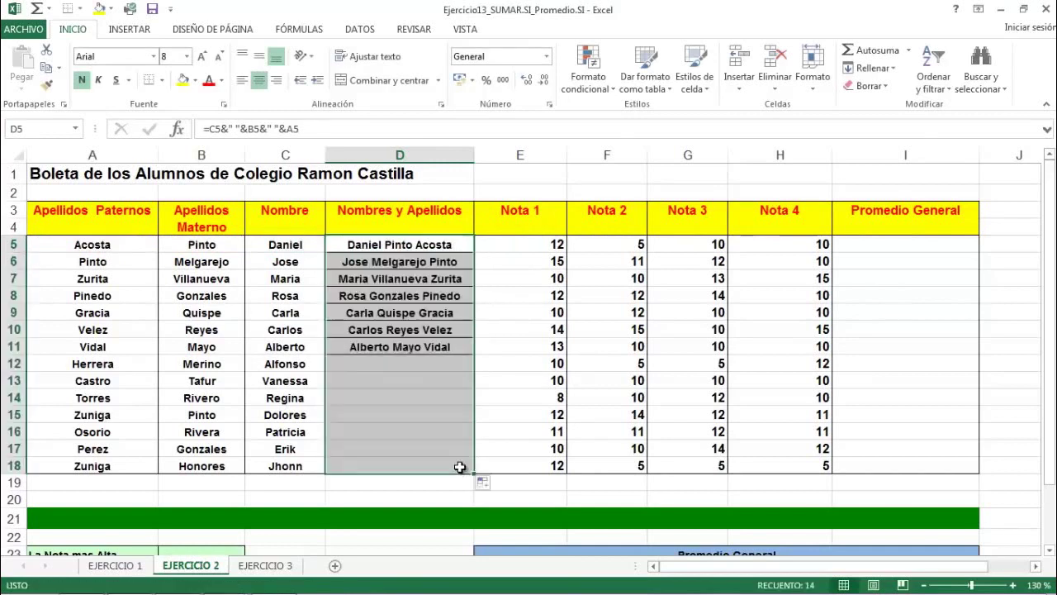
left_click(423, 261)
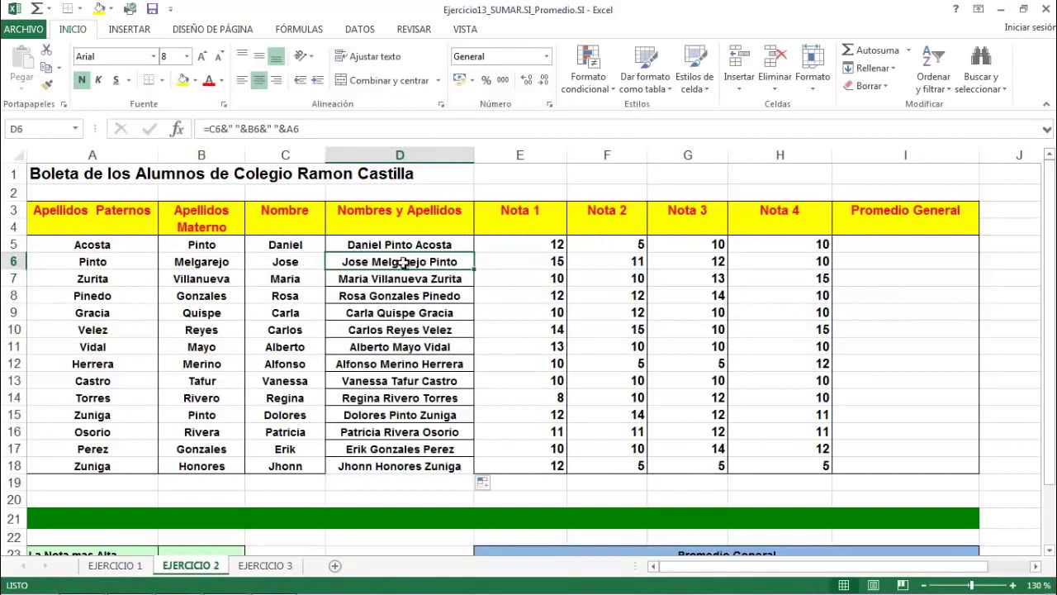
Step: Copy the format of the Nombre cells C5:C18 onto the Nombres y Apellidos cells D5:D18
left_click_drag(283, 244, 284, 467)
left_click(48, 86)
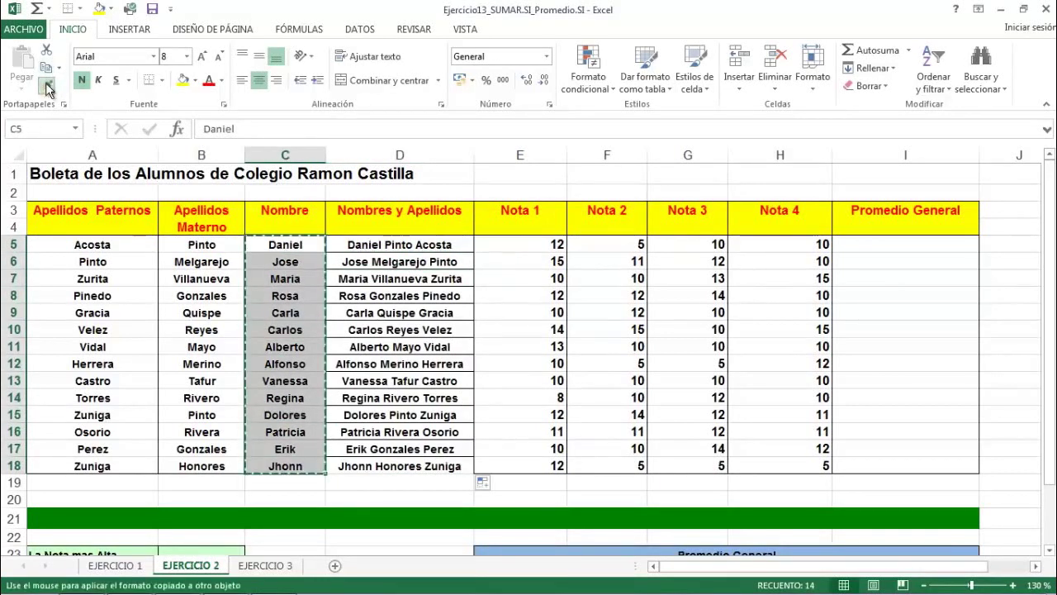
left_click_drag(424, 245, 432, 465)
left_click(430, 366)
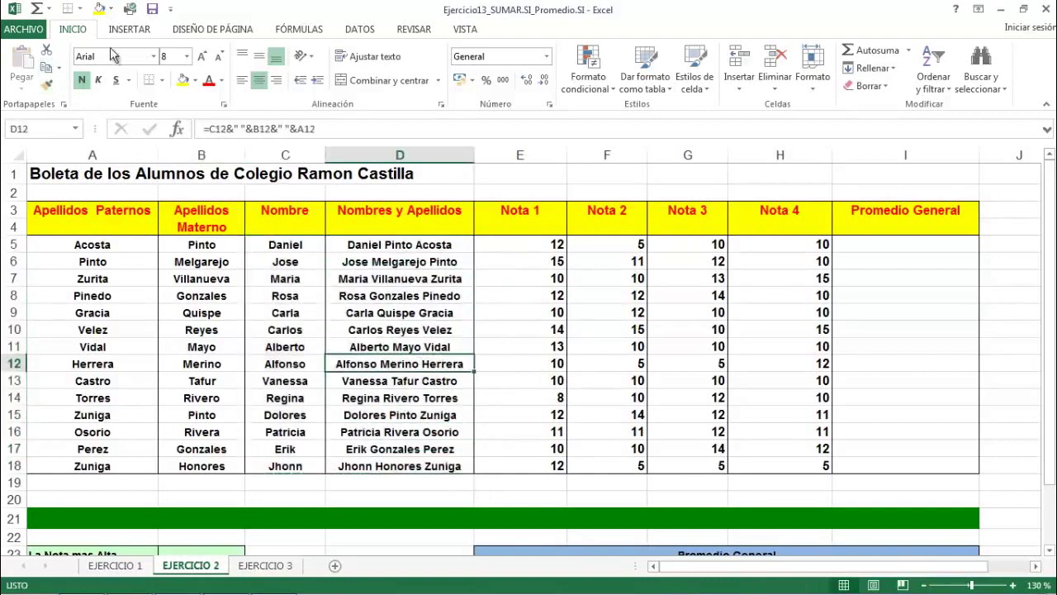
Step: Enter a PROMEDIO formula in I5 that averages the first student's four grades in E5:H5
left_click(872, 244)
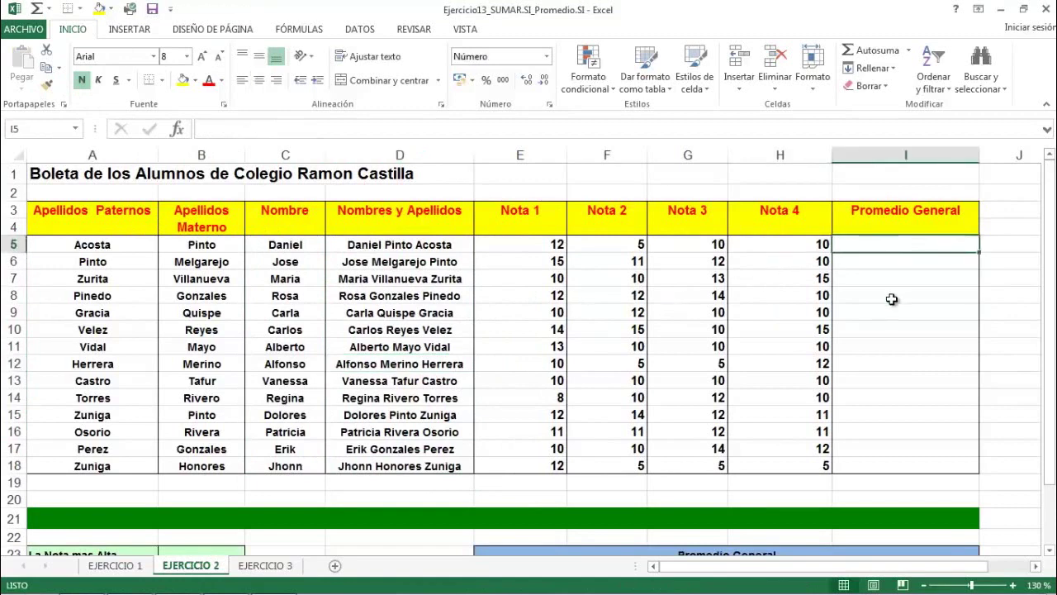
type("=prome")
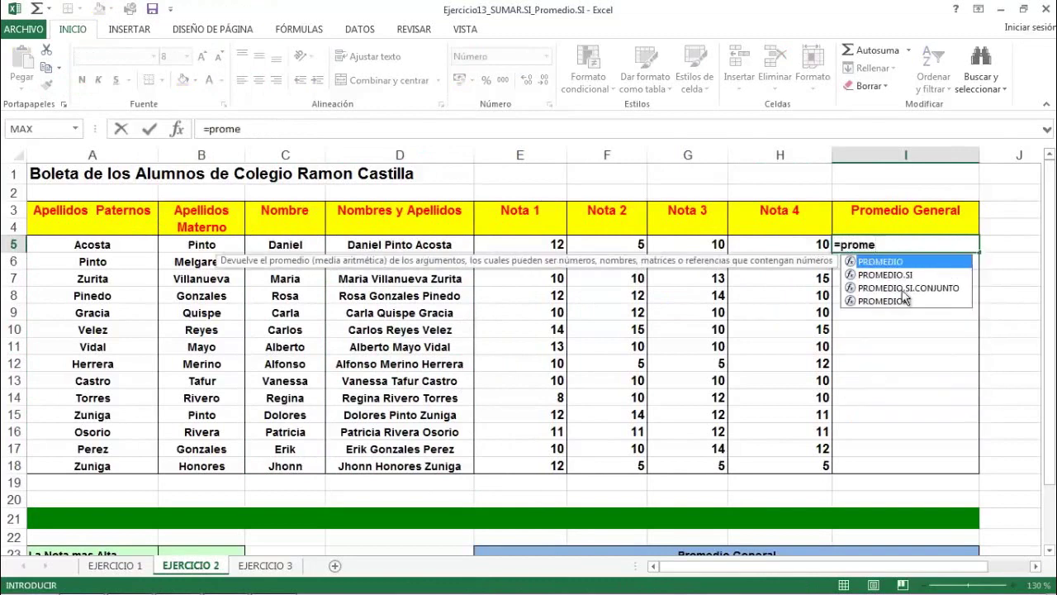
double_click(886, 262)
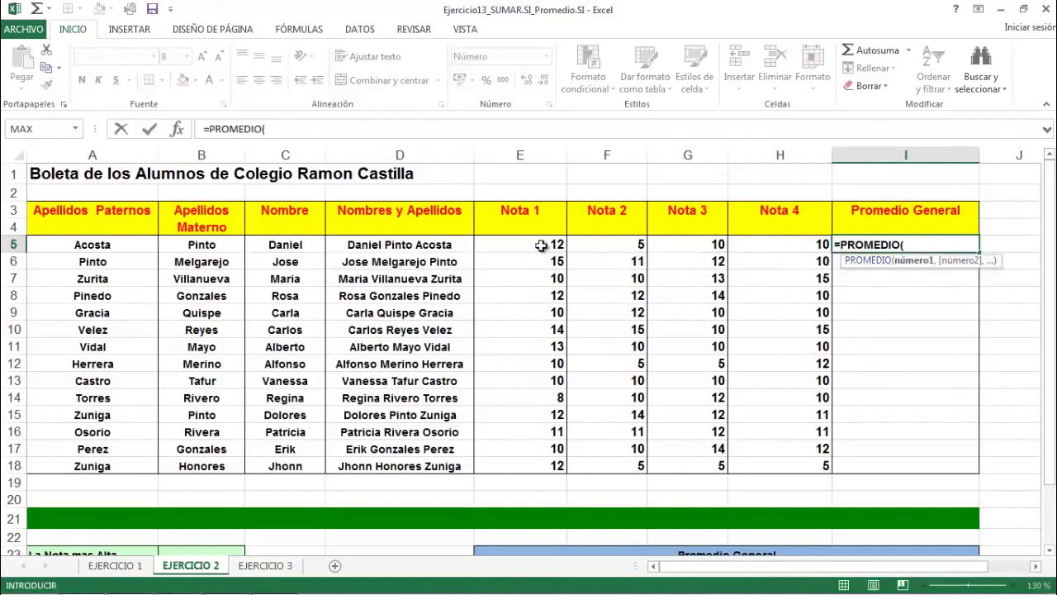
left_click_drag(540, 246, 797, 246)
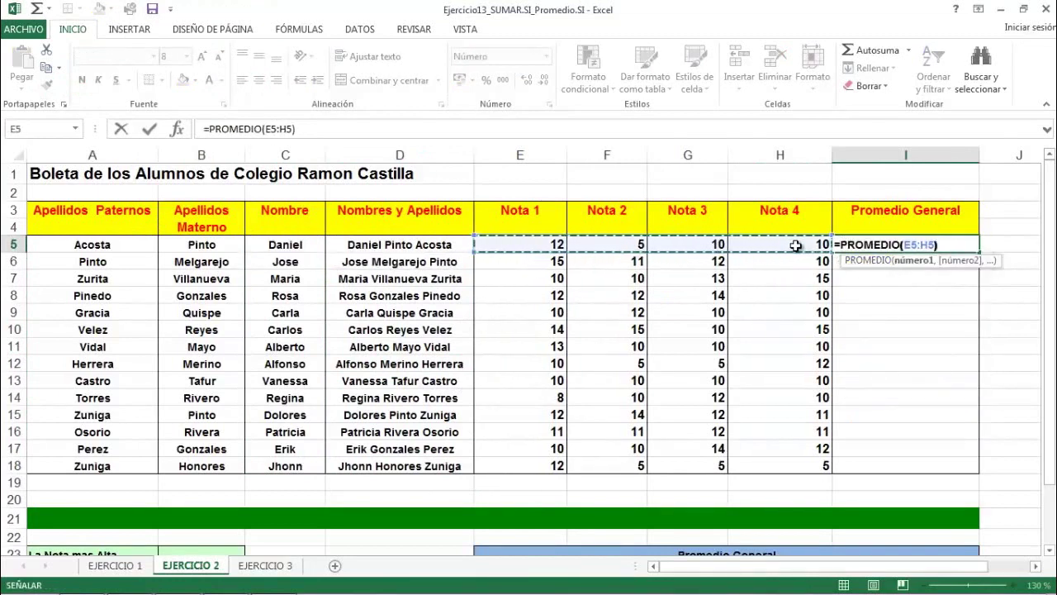
key("Return")
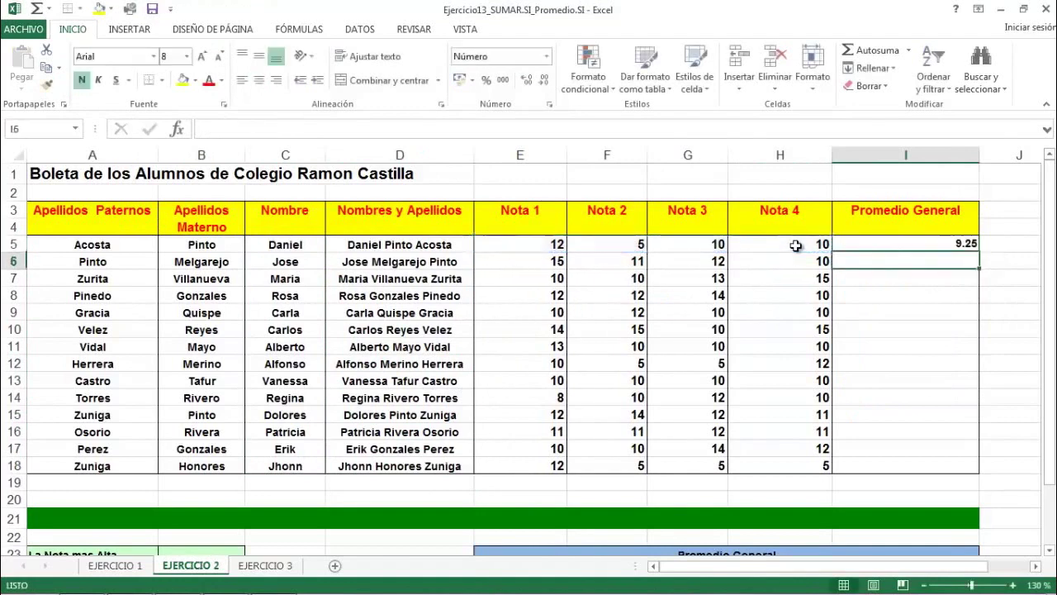
Step: Fill the I5 average formula down to I18 and copy the format of the Nota 4 cells H5:H18 onto I5:I18
left_click(973, 247)
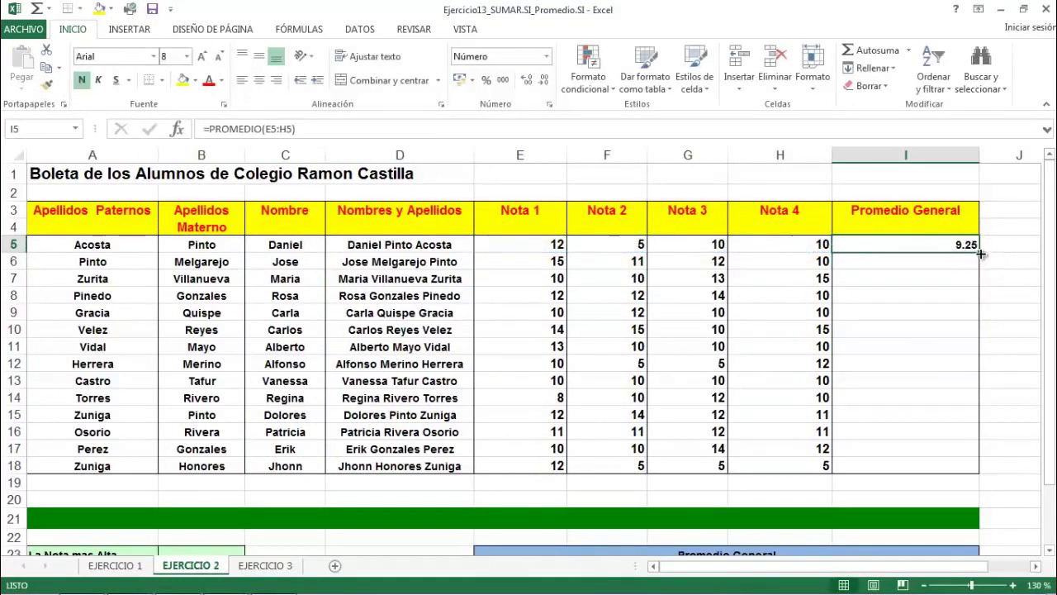
left_click_drag(981, 253, 968, 464)
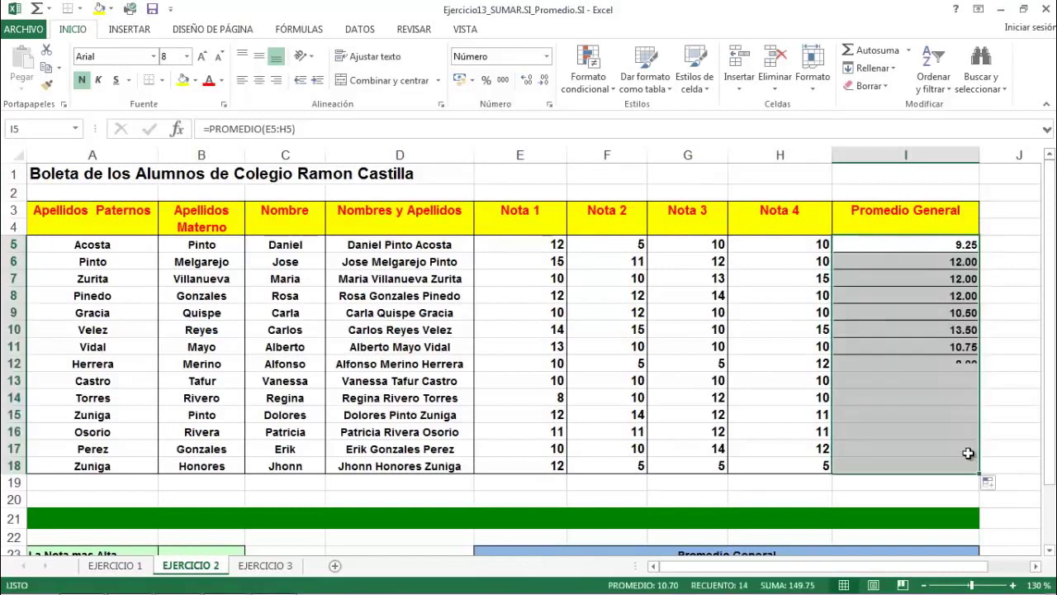
left_click_drag(802, 245, 807, 466)
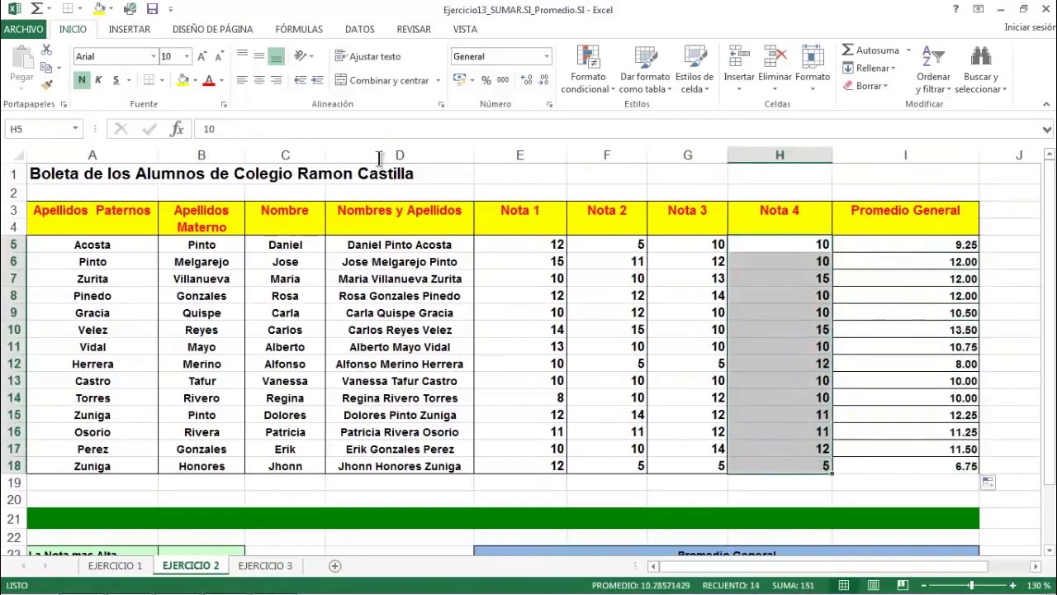
left_click(47, 84)
left_click_drag(963, 244, 962, 466)
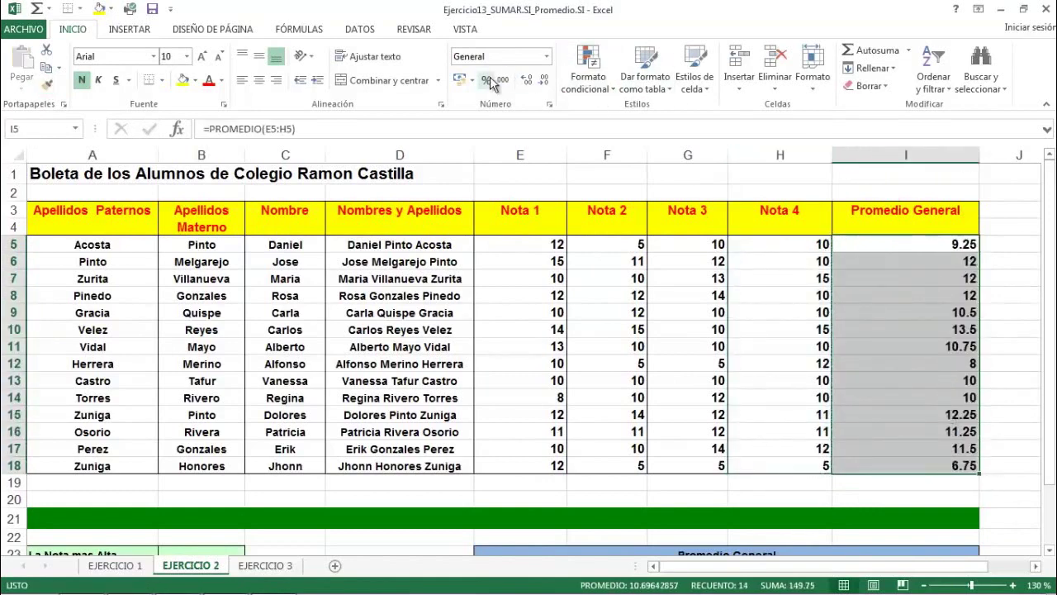
Step: Format the Promedio General values in I5:I18 with two decimal places and save the workbook
left_click(528, 81)
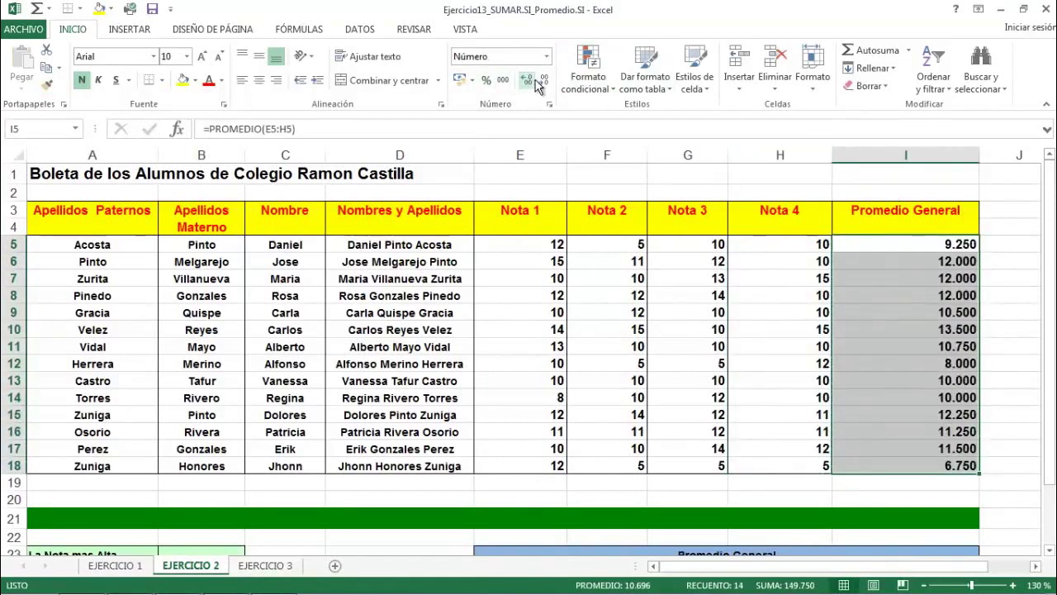
left_click(537, 83)
left_click(935, 277)
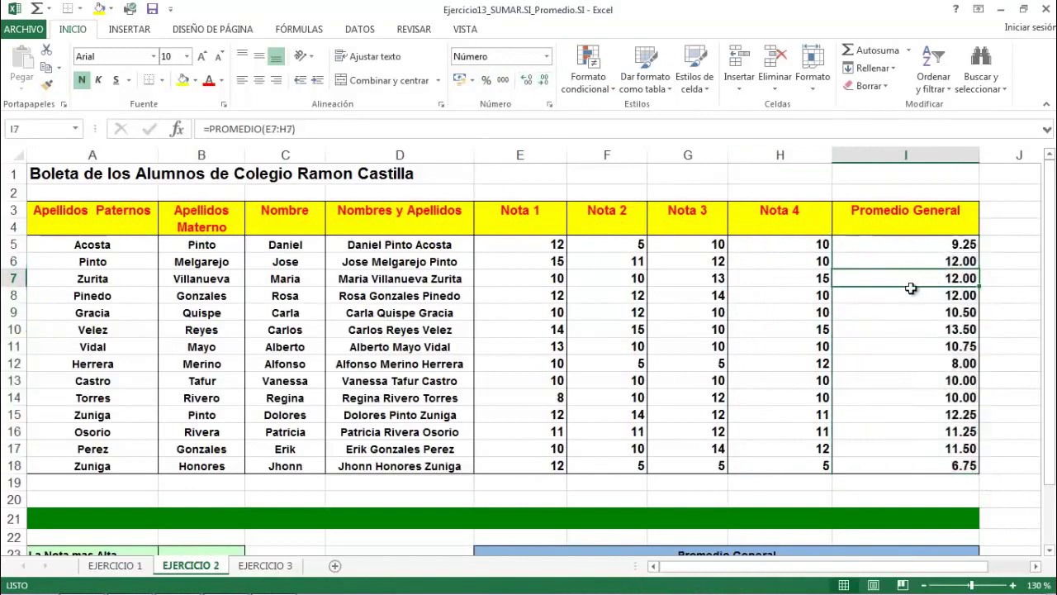
left_click(895, 342)
left_click(152, 9)
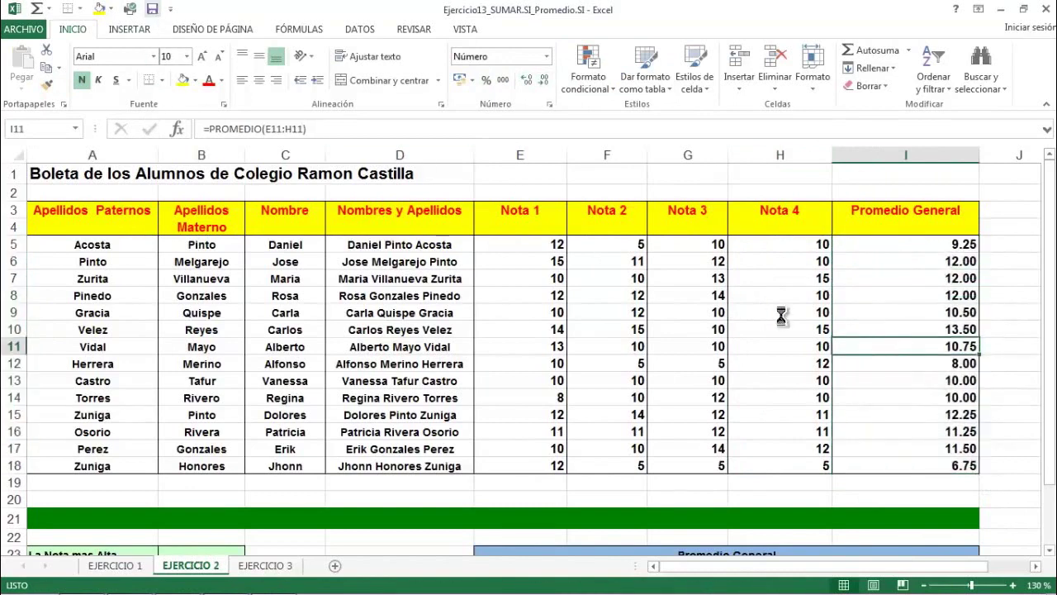
left_click(898, 277)
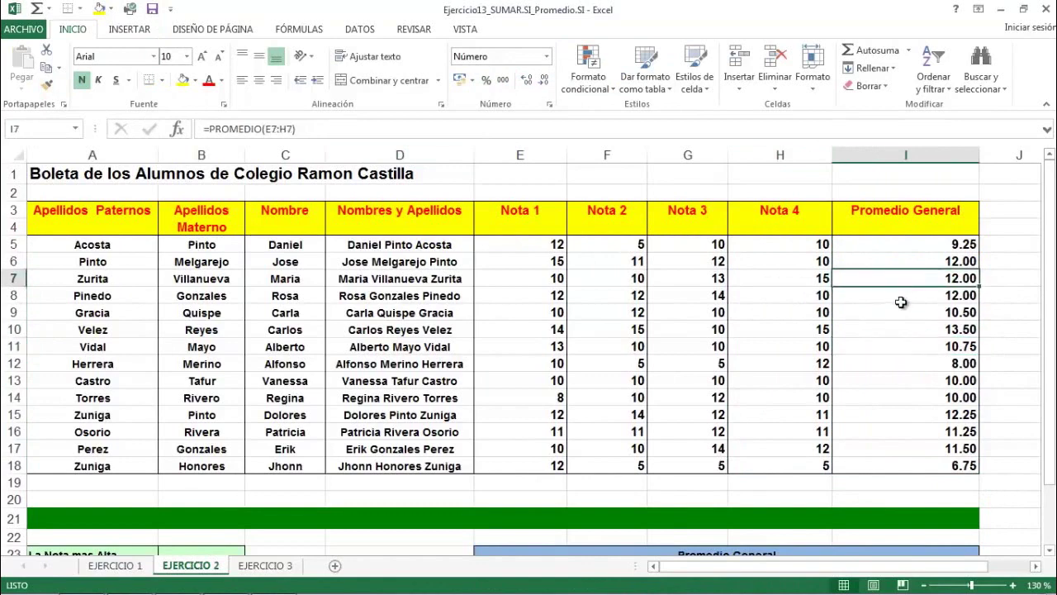
Step: Enter =MAX(E5:H18) in B23 to get La Nota mas Alta from all four grade columns
scroll(901, 304, "down", 3)
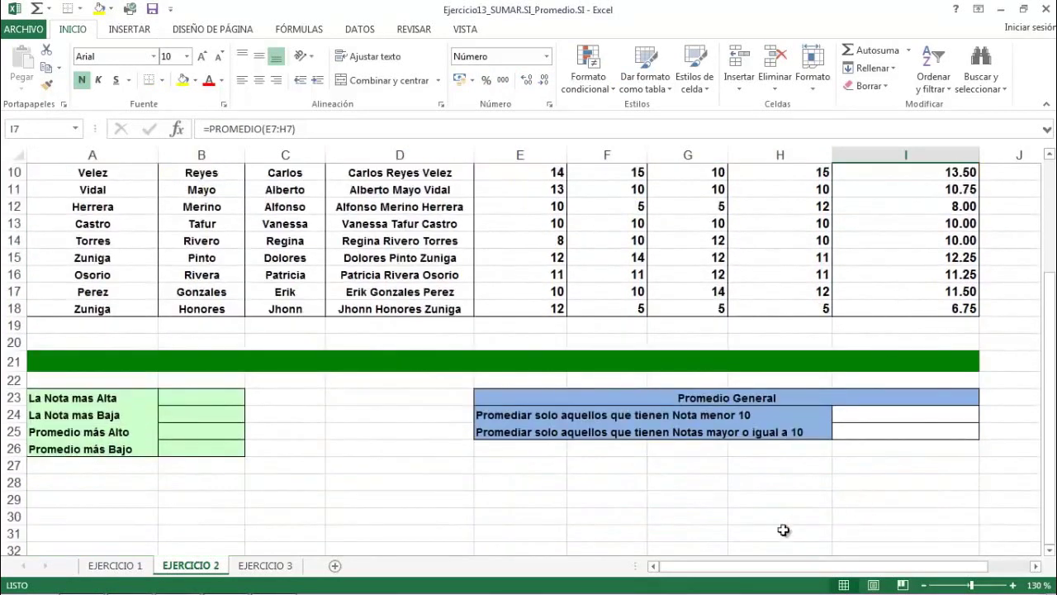
left_click(187, 396)
scroll(346, 410, "up", 2)
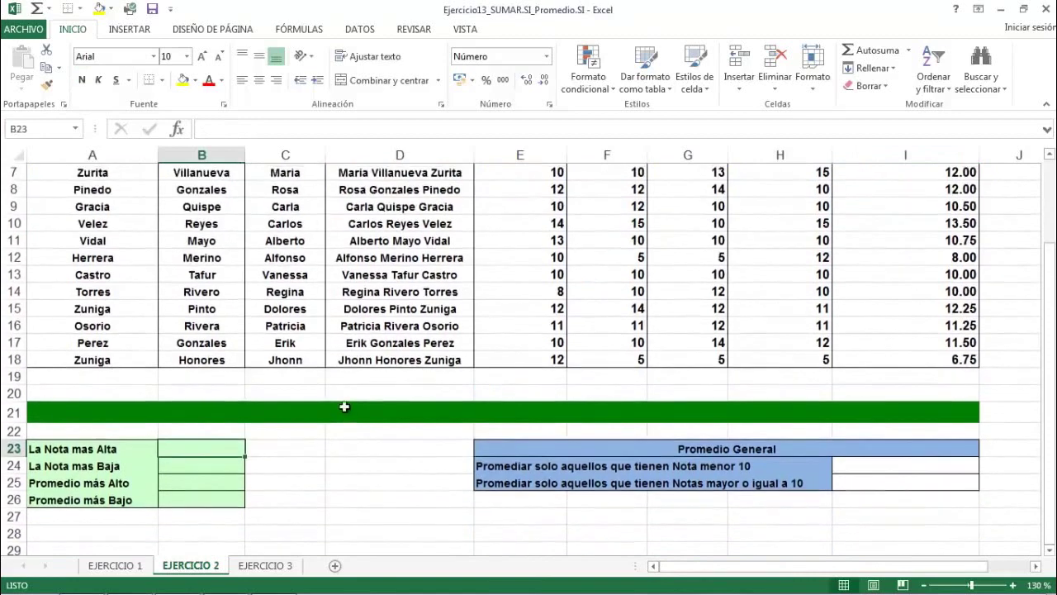
scroll(536, 238, "up", 1)
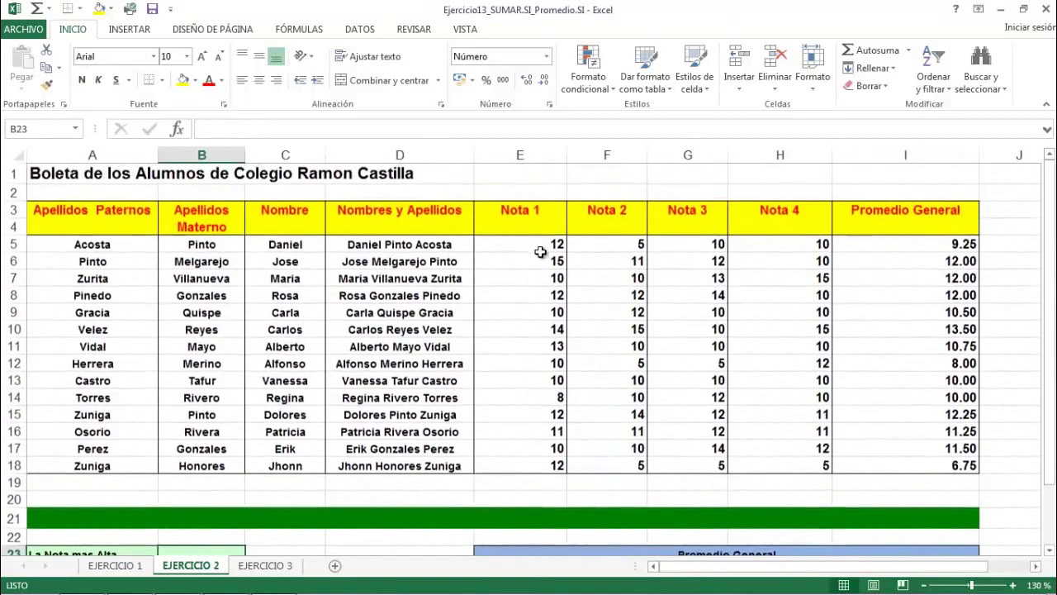
left_click_drag(540, 247, 774, 469)
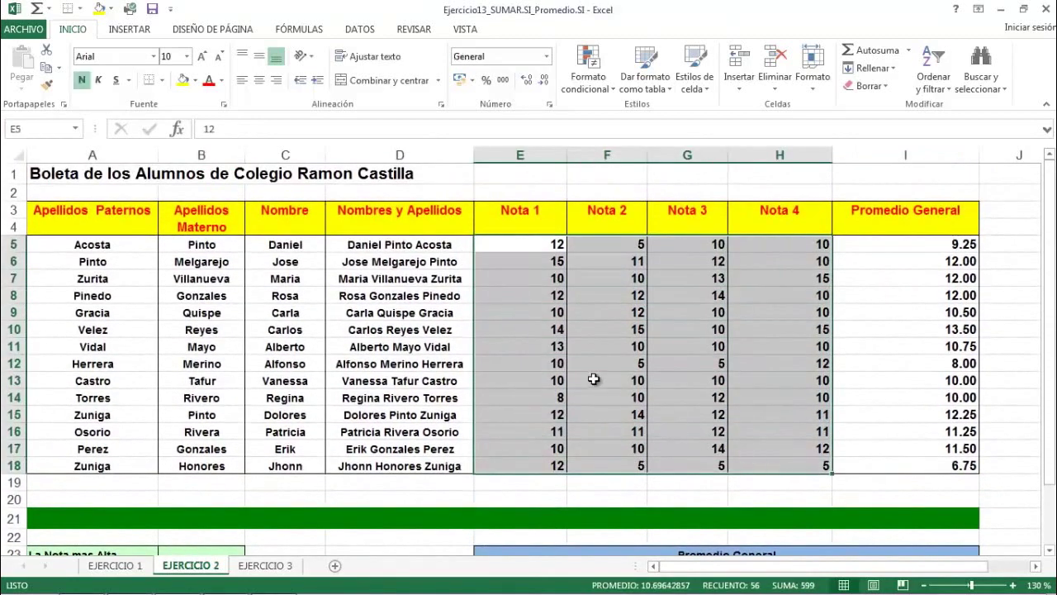
scroll(592, 379, "down", 2)
left_click(210, 444)
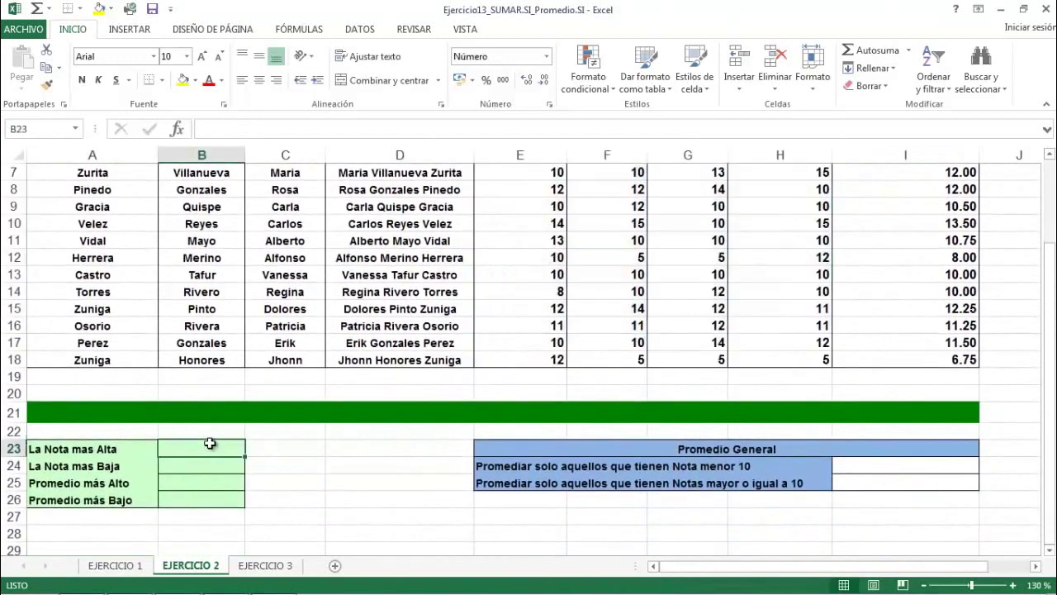
type("=")
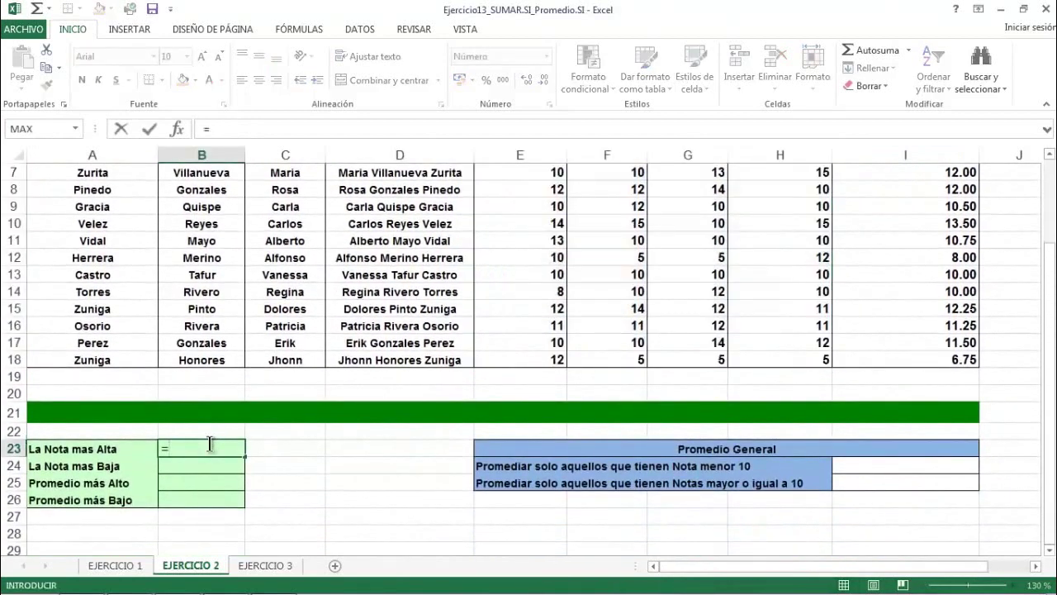
type("max(")
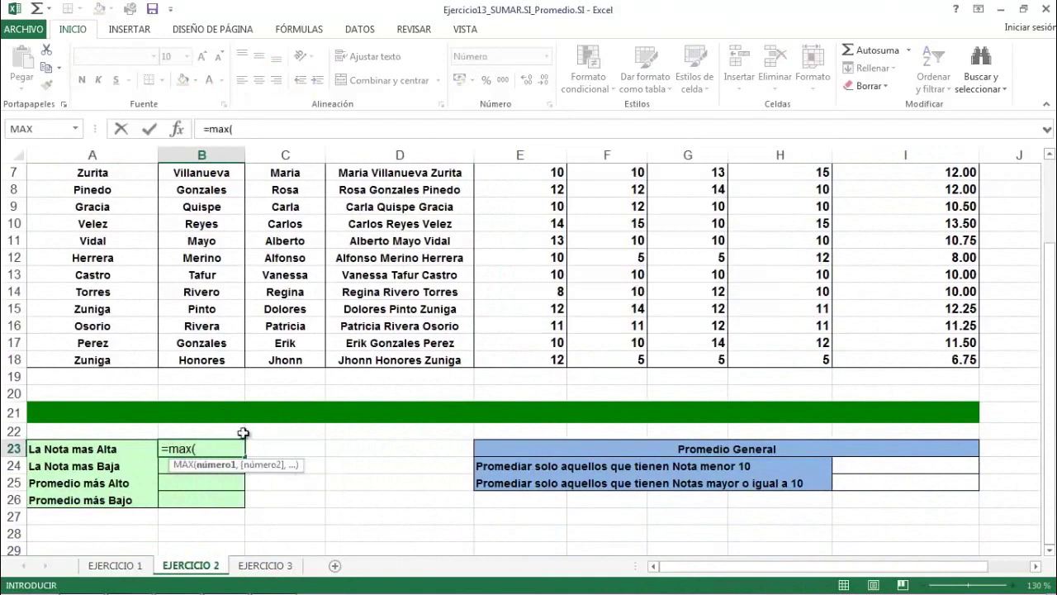
scroll(595, 290, "up", 2)
left_click_drag(547, 242, 796, 467)
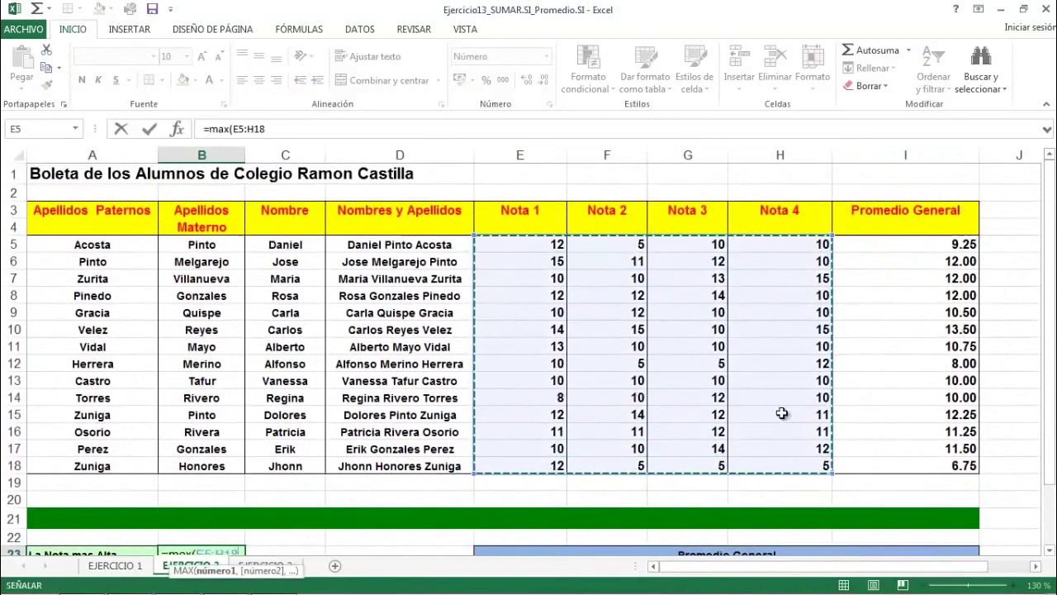
left_click(288, 129)
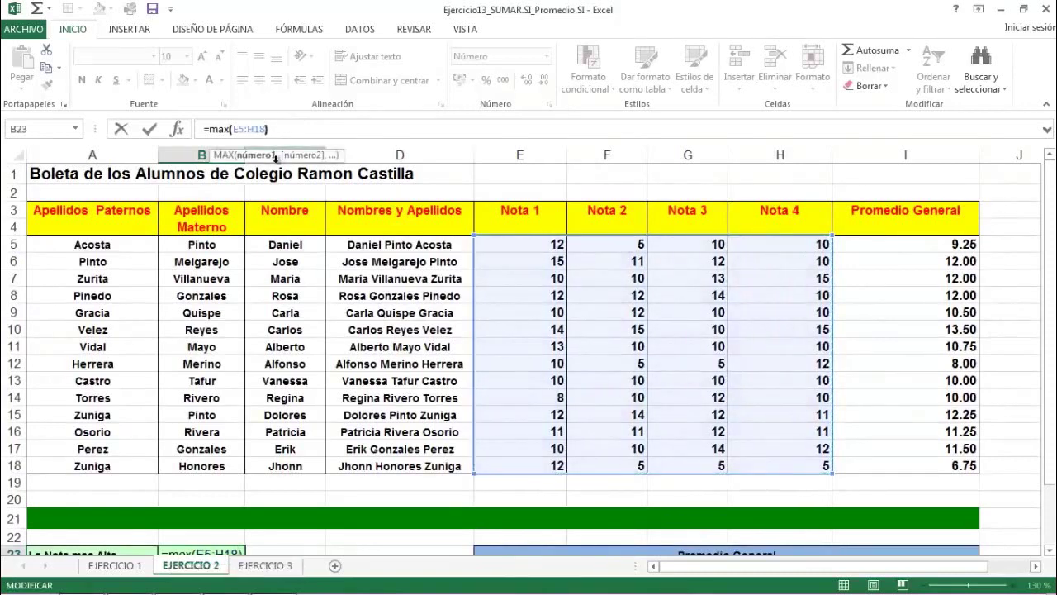
key("Return")
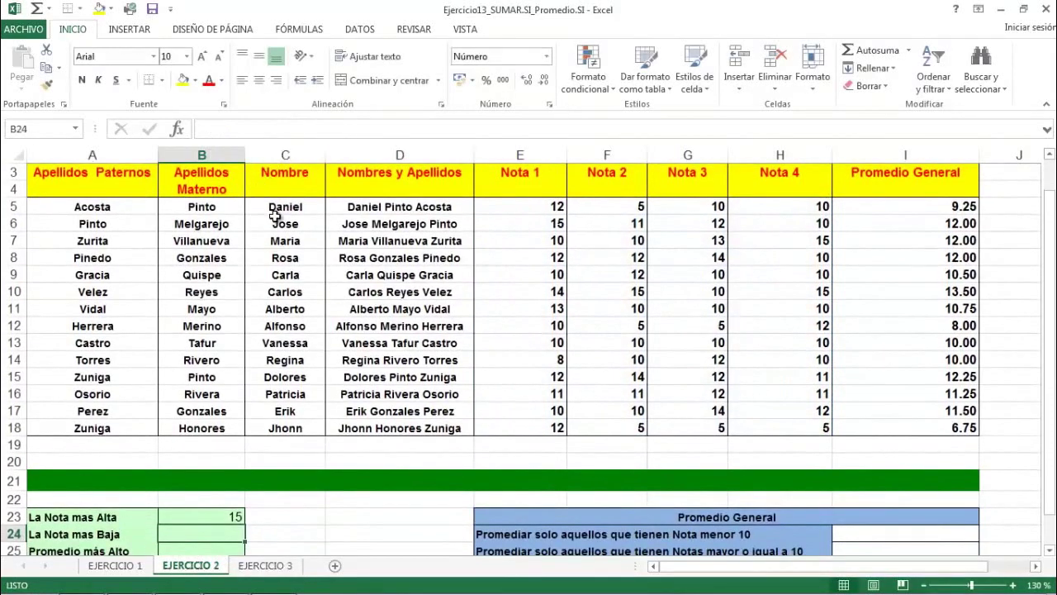
Step: Enter =MIN(E5:H18) in B24 to get La Nota mas Baja from the same grades
type("=")
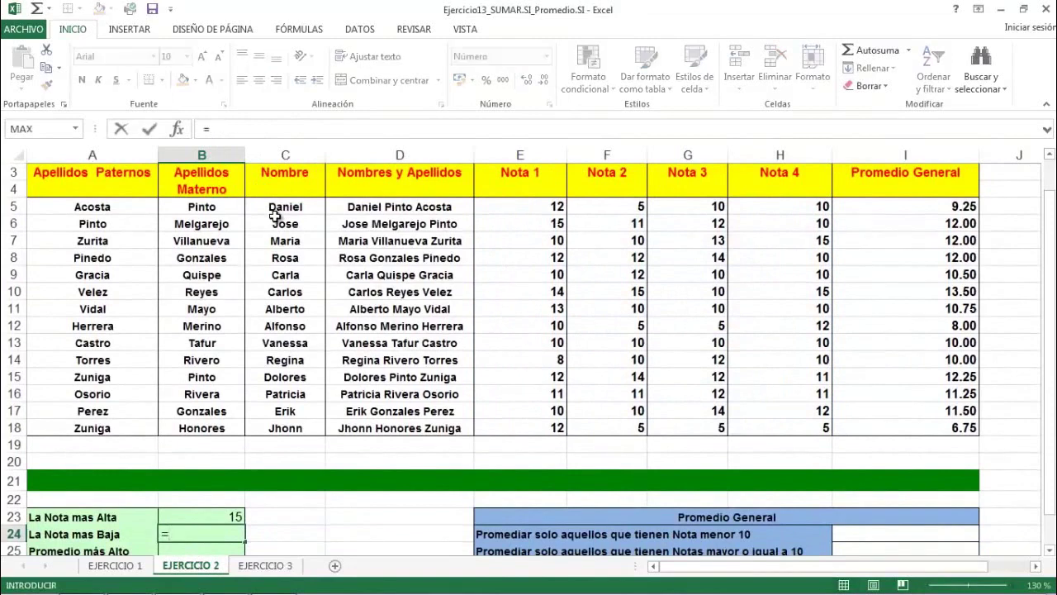
type("min(")
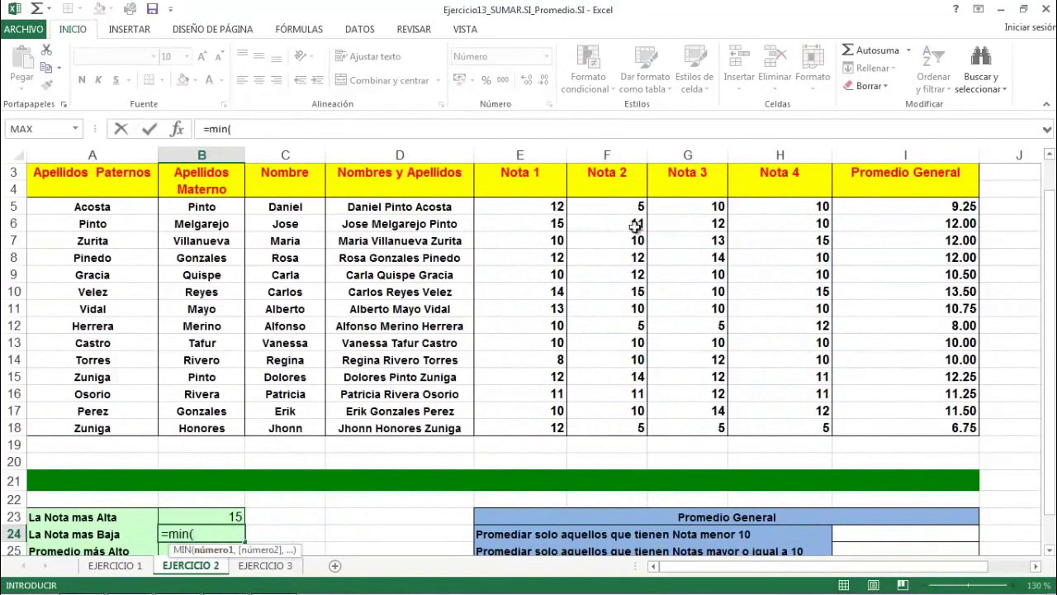
left_click_drag(555, 209, 816, 429)
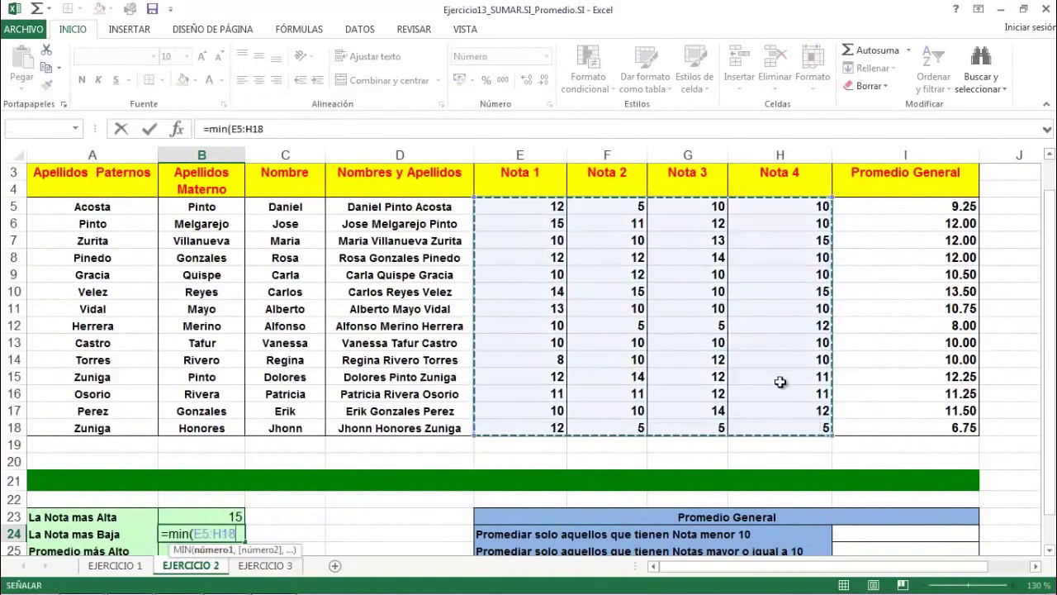
left_click(291, 129)
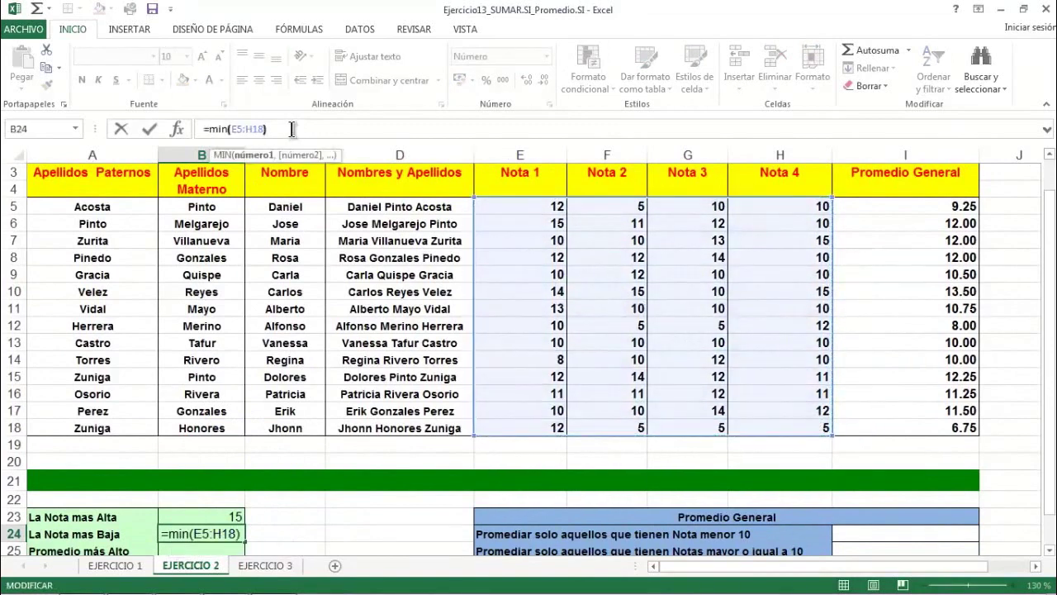
key("Return")
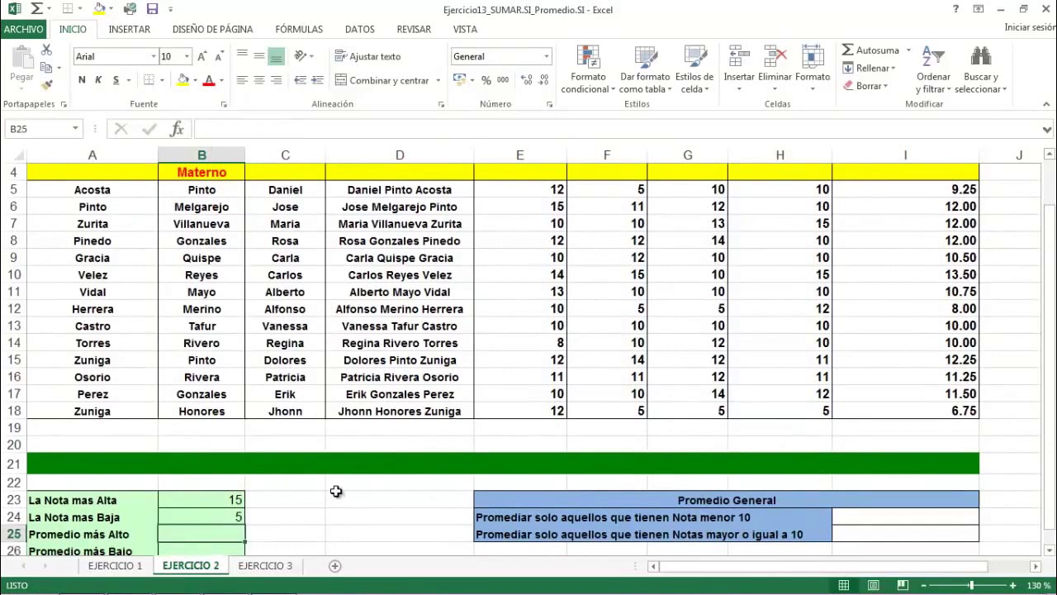
Step: Enter =MAX(I5:I18) in B25 to get the Promedio más Alto from the Promedio General column
scroll(880, 267, "up", 1)
left_click_drag(937, 245, 944, 465)
left_click(703, 364)
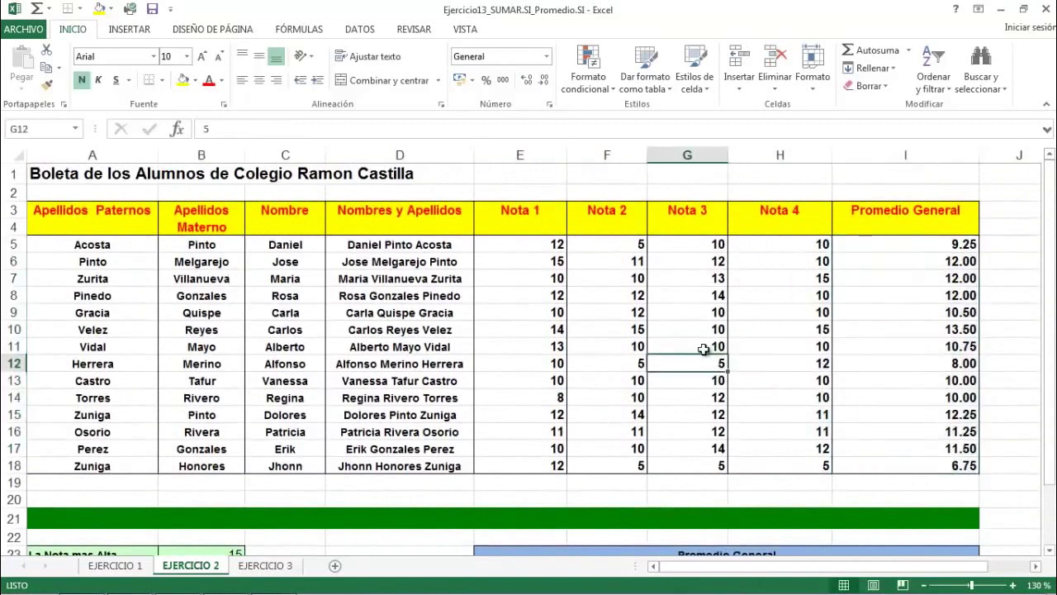
scroll(703, 350, "down", 2)
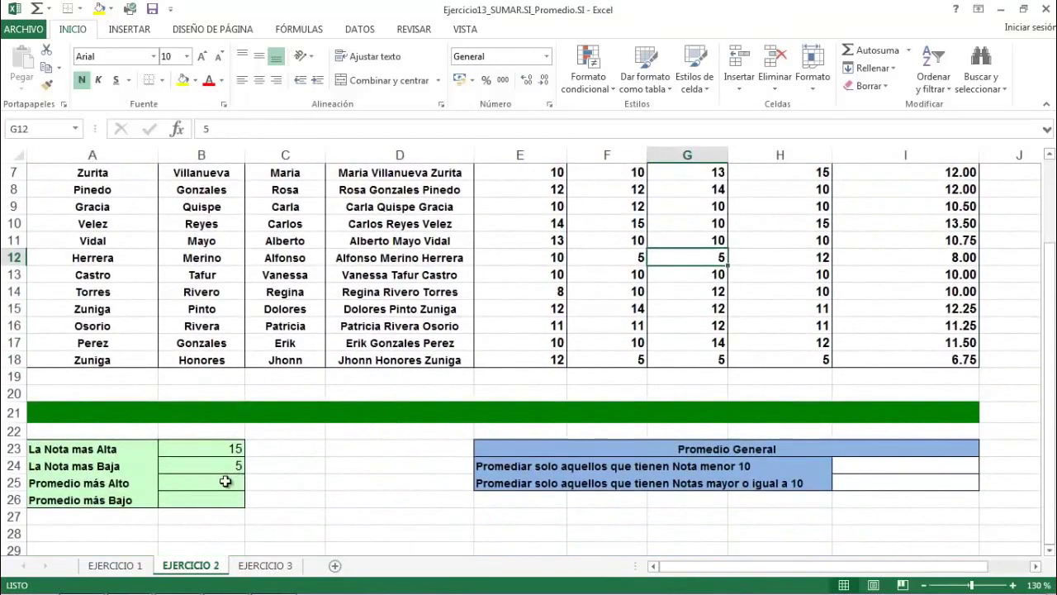
left_click(225, 482)
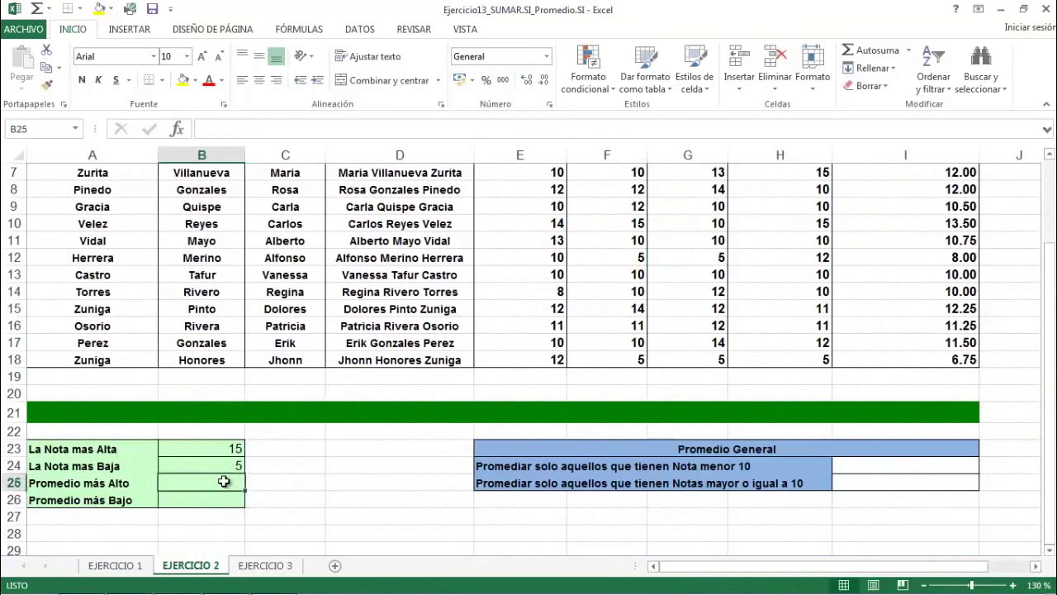
type("=max(")
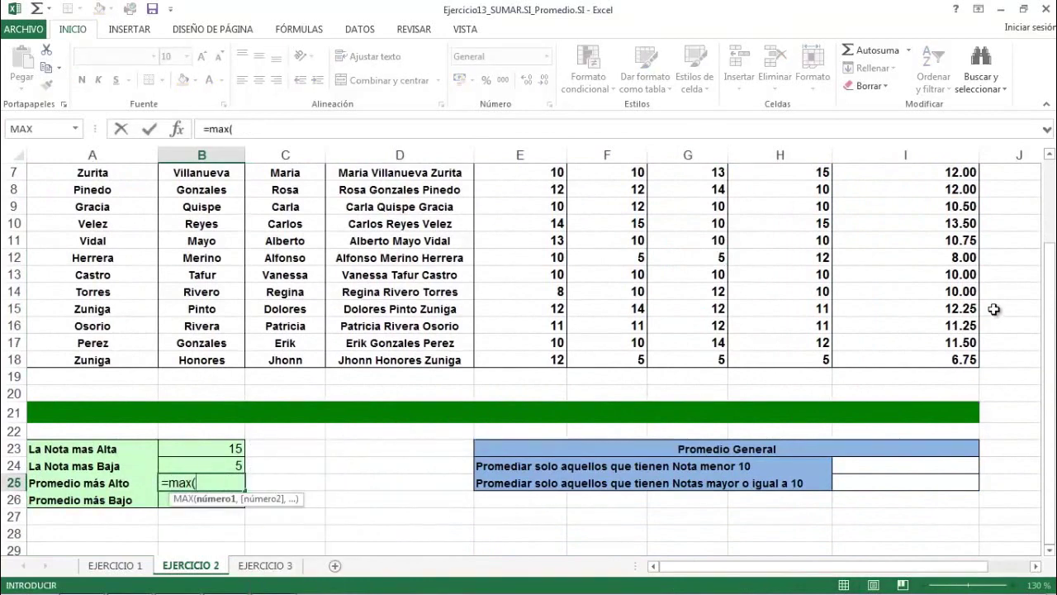
scroll(996, 310, "up", 2)
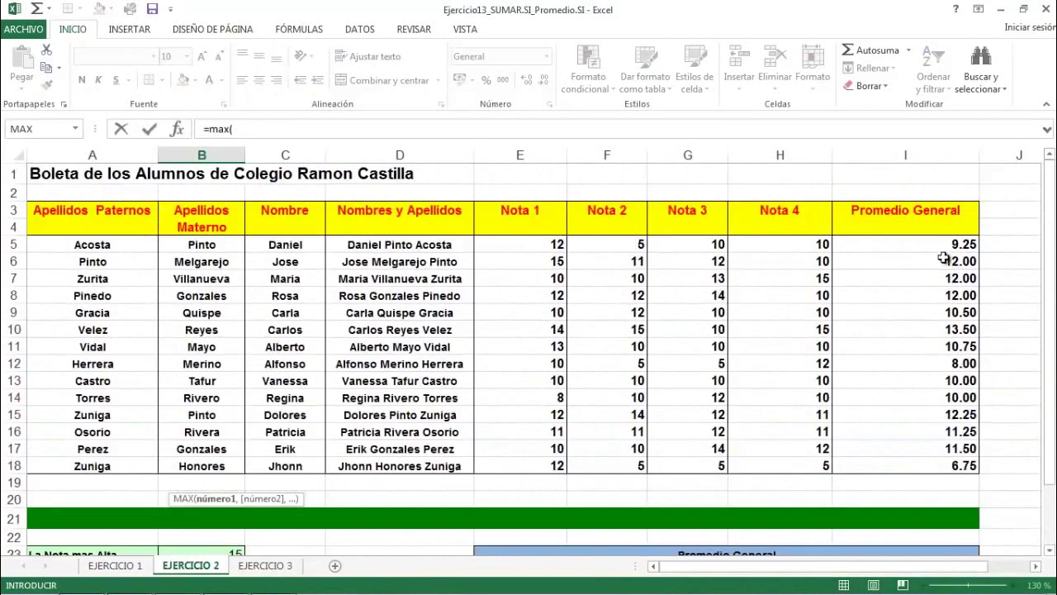
left_click_drag(932, 244, 932, 469)
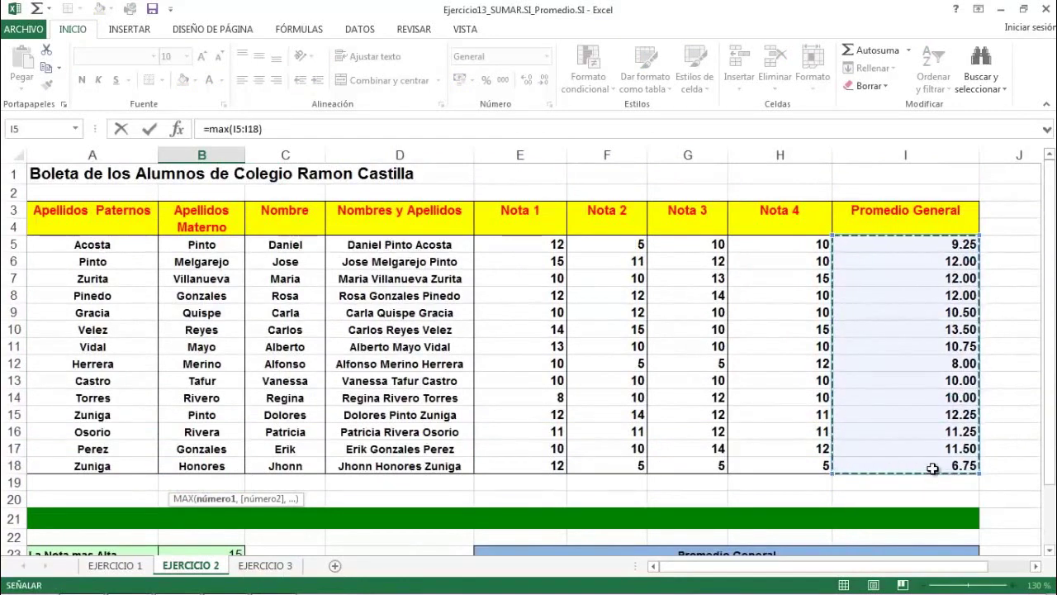
key("Return")
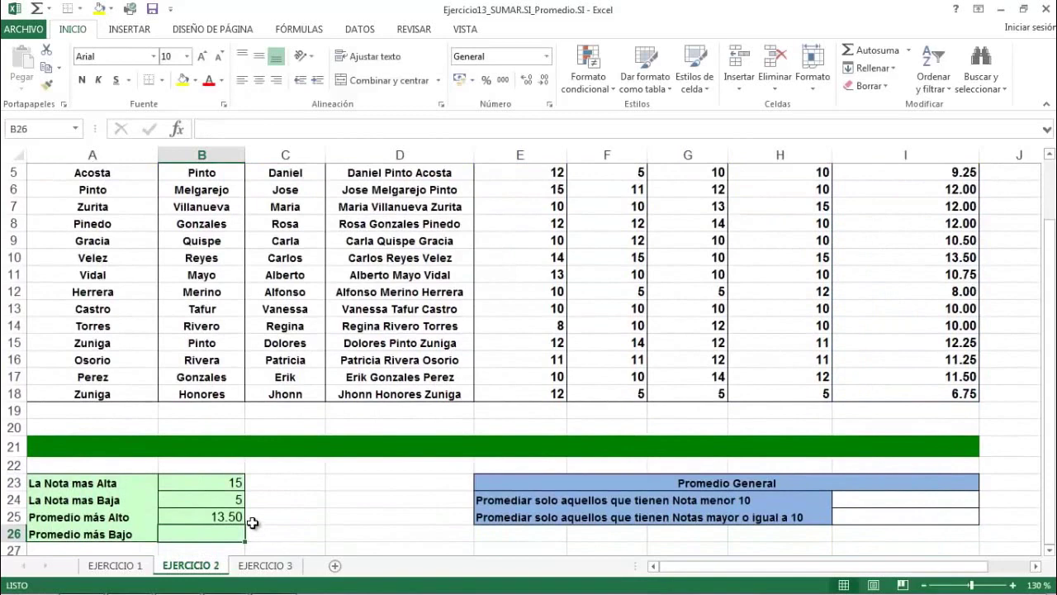
Step: Check which range the Promedio más Alto formula in B25 refers to
left_click(224, 523)
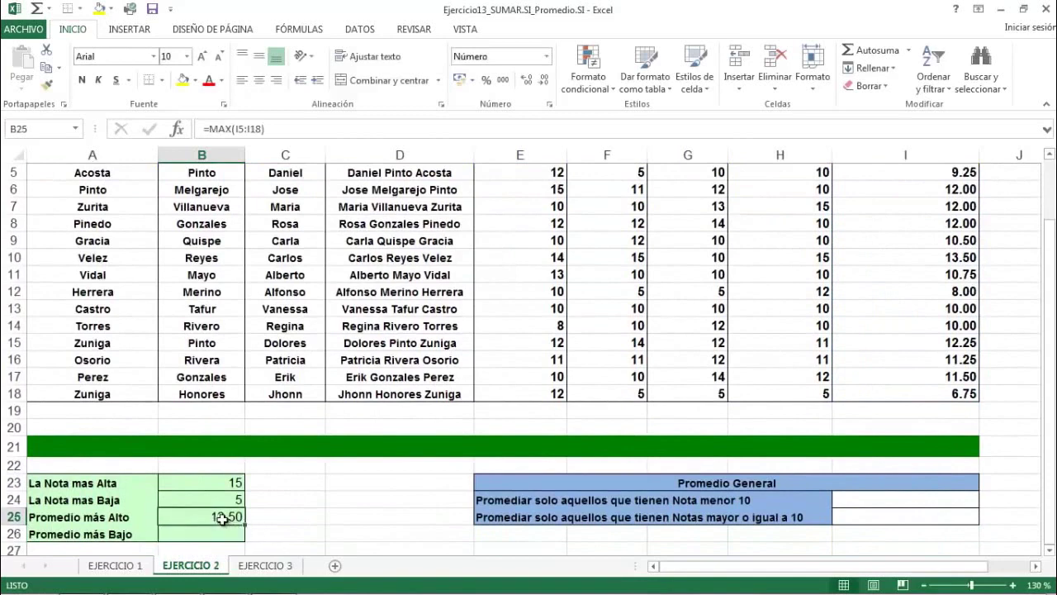
double_click(224, 516)
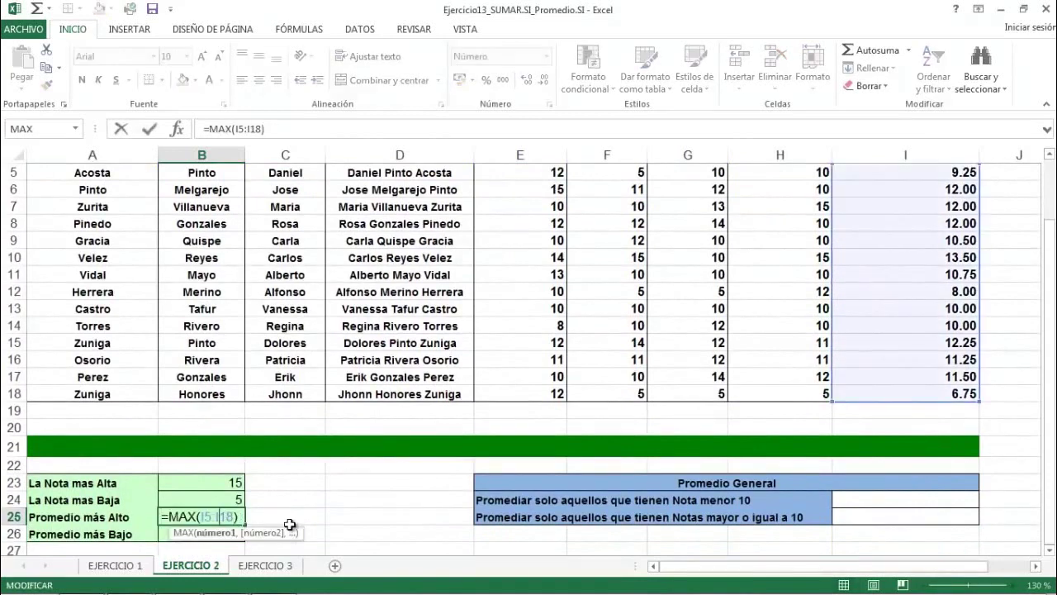
key("Return")
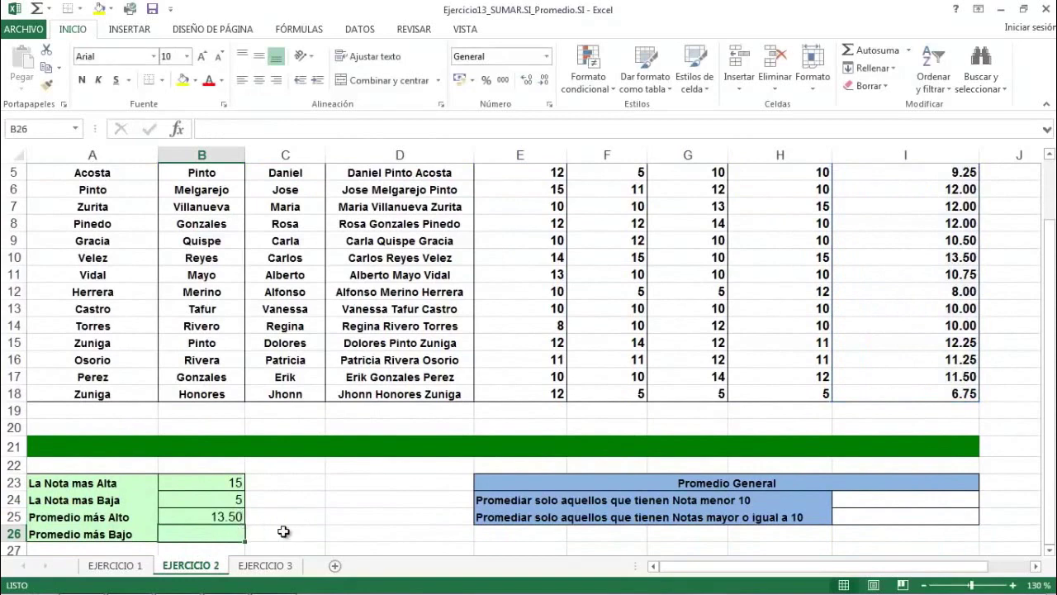
Step: Enter =MIN(I5:I18) in B26 to get the Promedio más Bajo from the Promedio General column
type("=min")
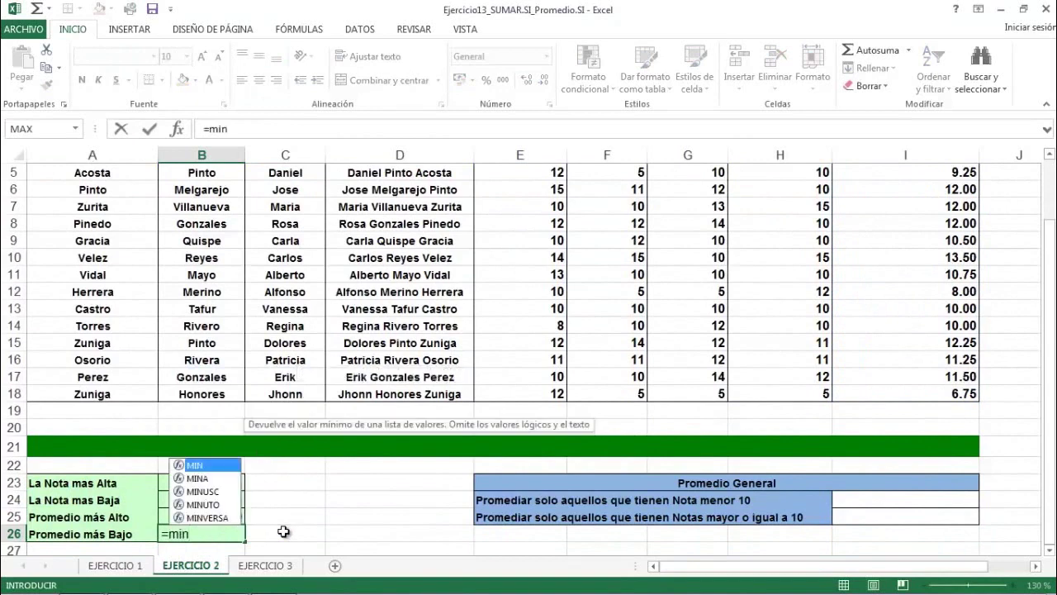
type("(")
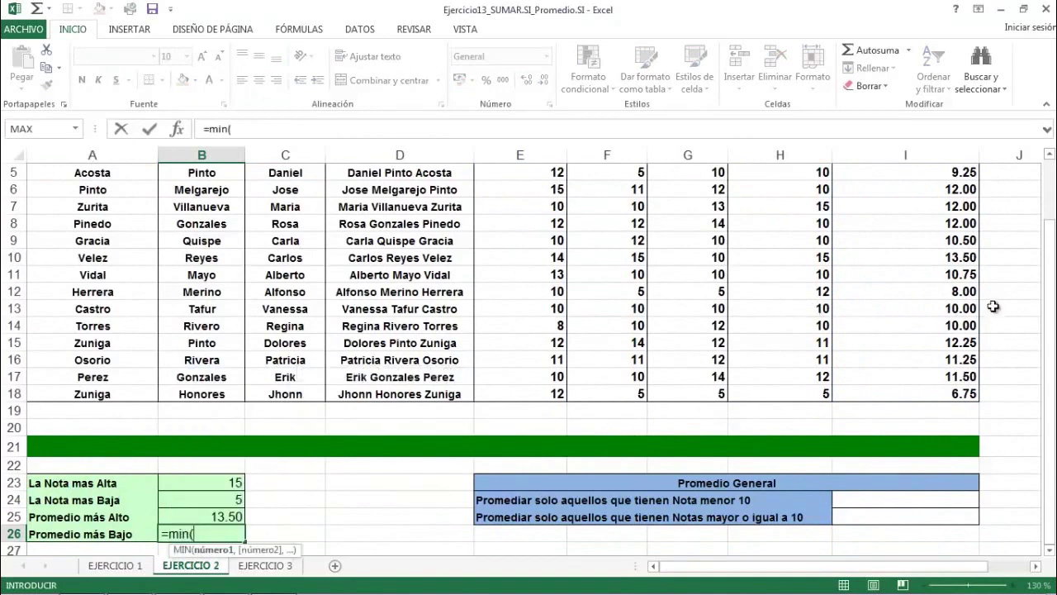
scroll(966, 278, "up", 2)
left_click_drag(950, 243, 952, 464)
scroll(963, 441, "down", 2)
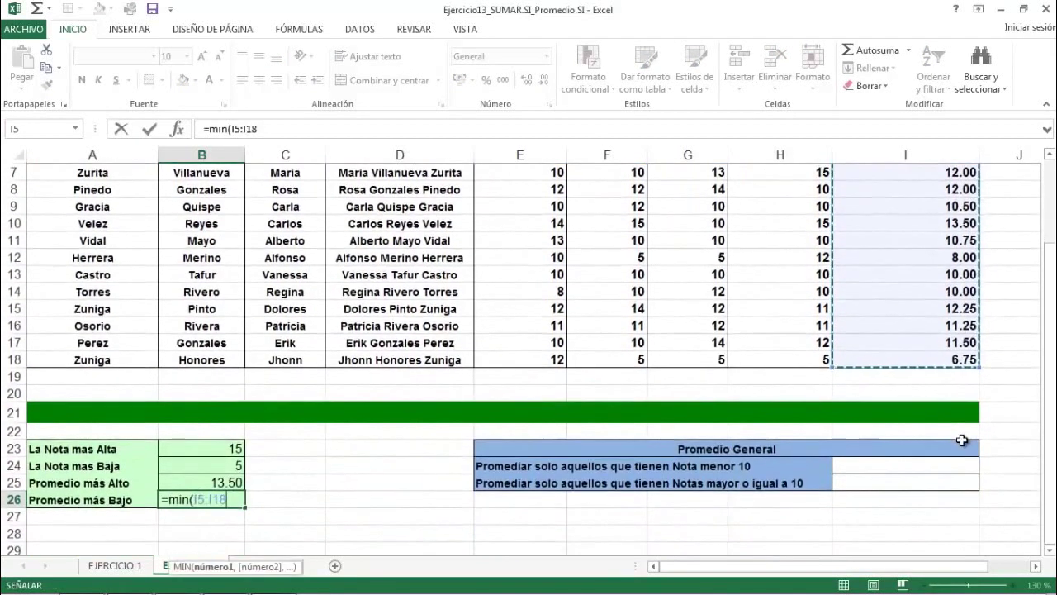
key("Return")
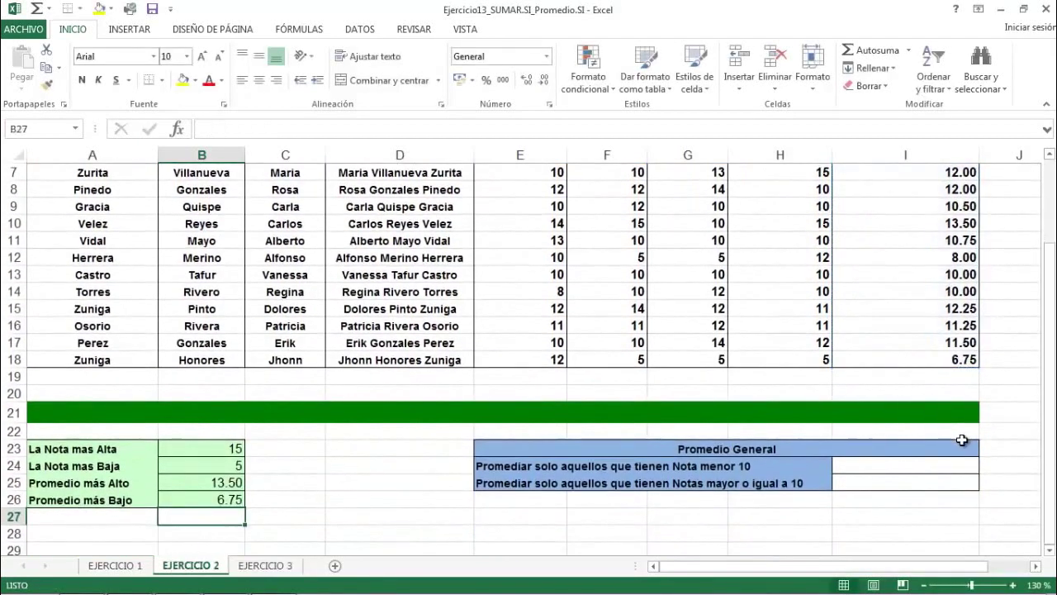
Step: Check the Promedio más Bajo result against the averages in the Promedio General column, including I18
left_click(950, 358)
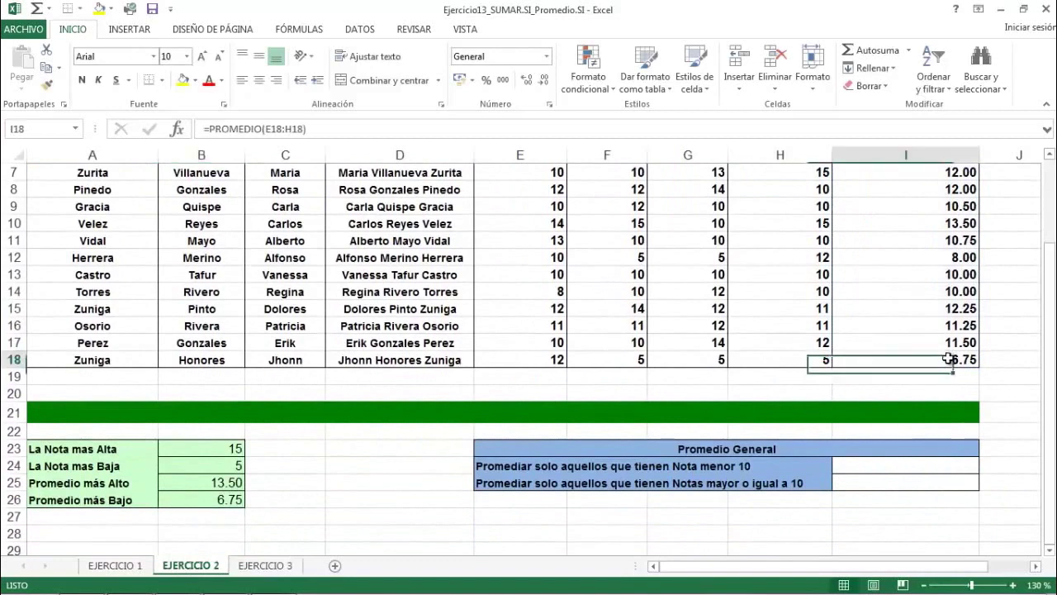
scroll(950, 358, "up", 2)
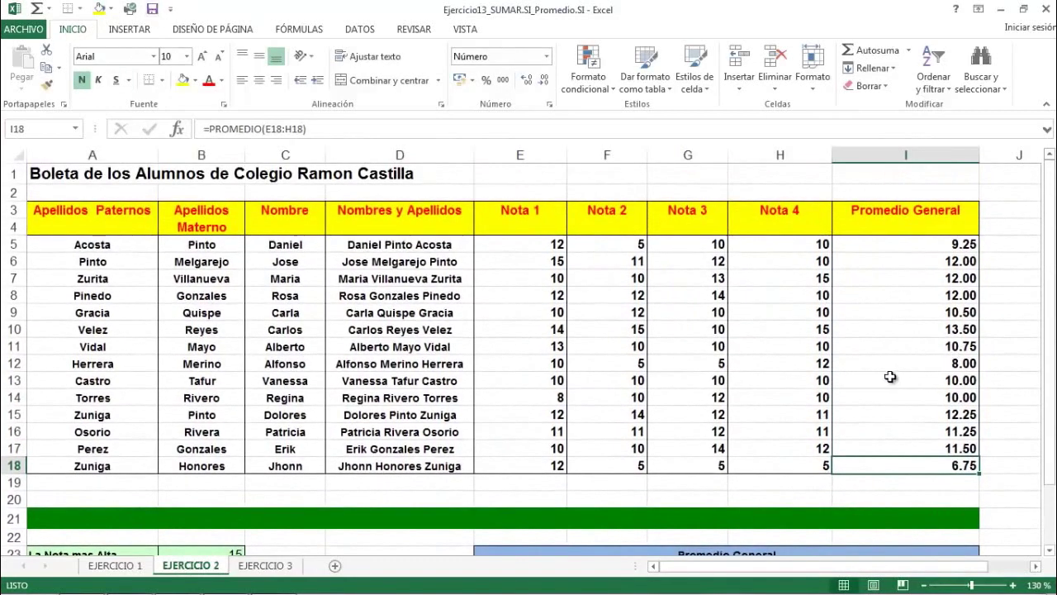
scroll(892, 372, "down", 1)
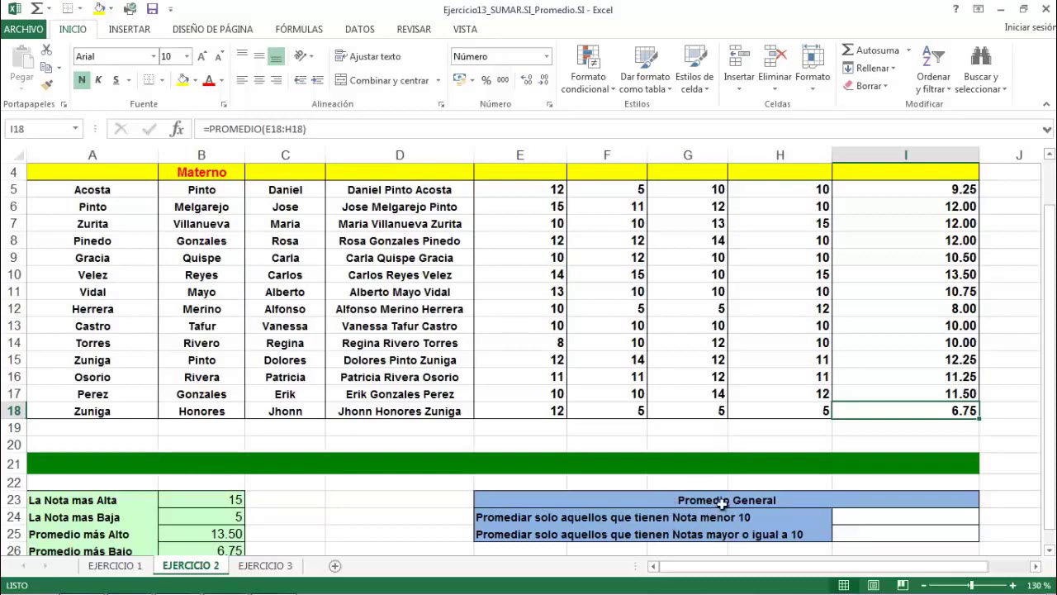
scroll(961, 304, "up", 1)
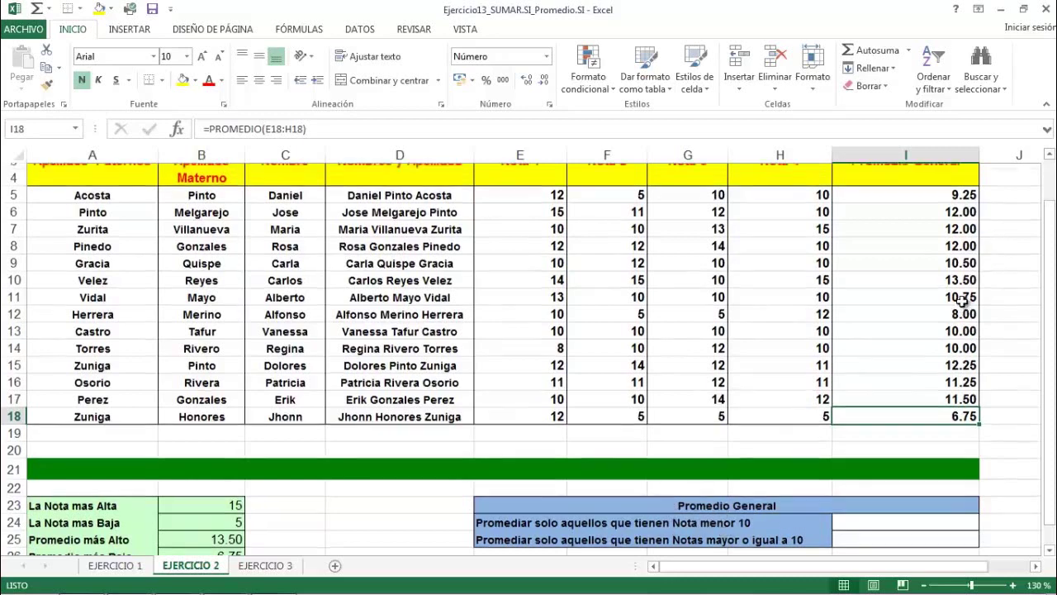
Step: Enter =PROMEDIO.SI(I5:I18,"<10") in I24 to average only the general averages below 10
scroll(962, 304, "down", 1)
left_click(912, 518)
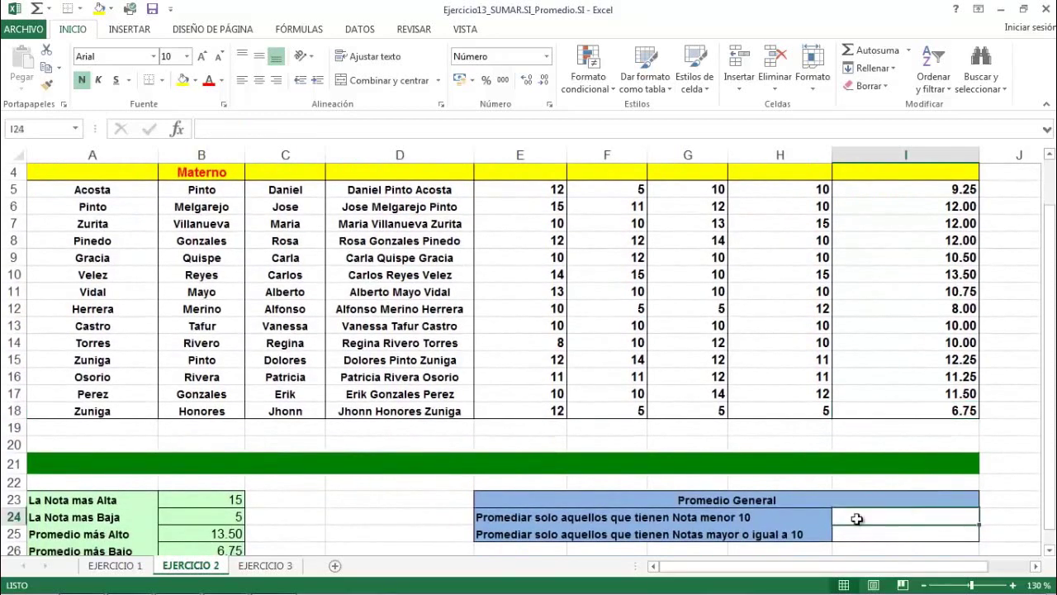
type("=pro")
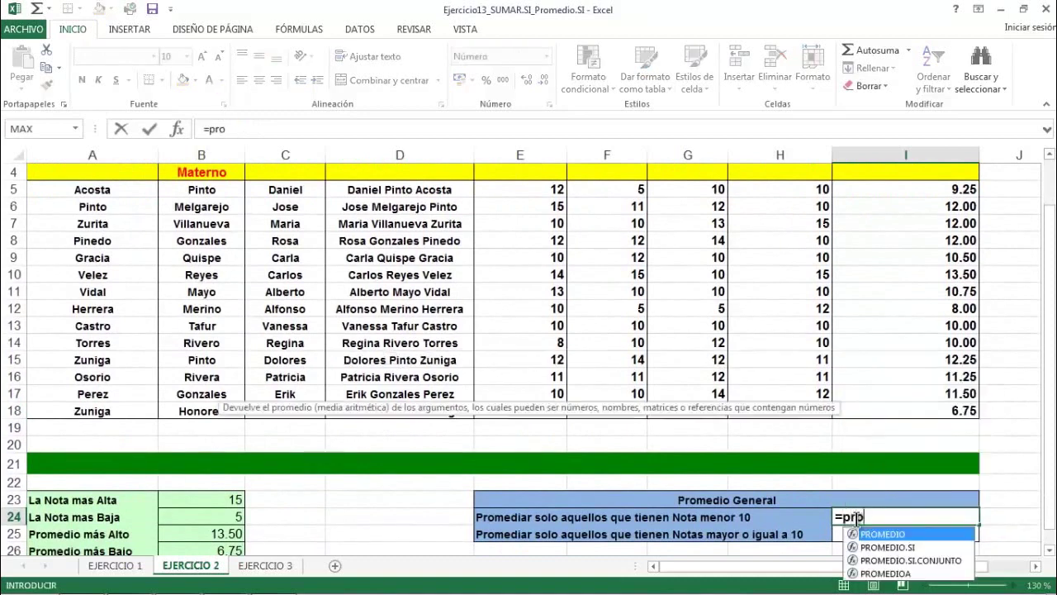
type("medi")
double_click(892, 548)
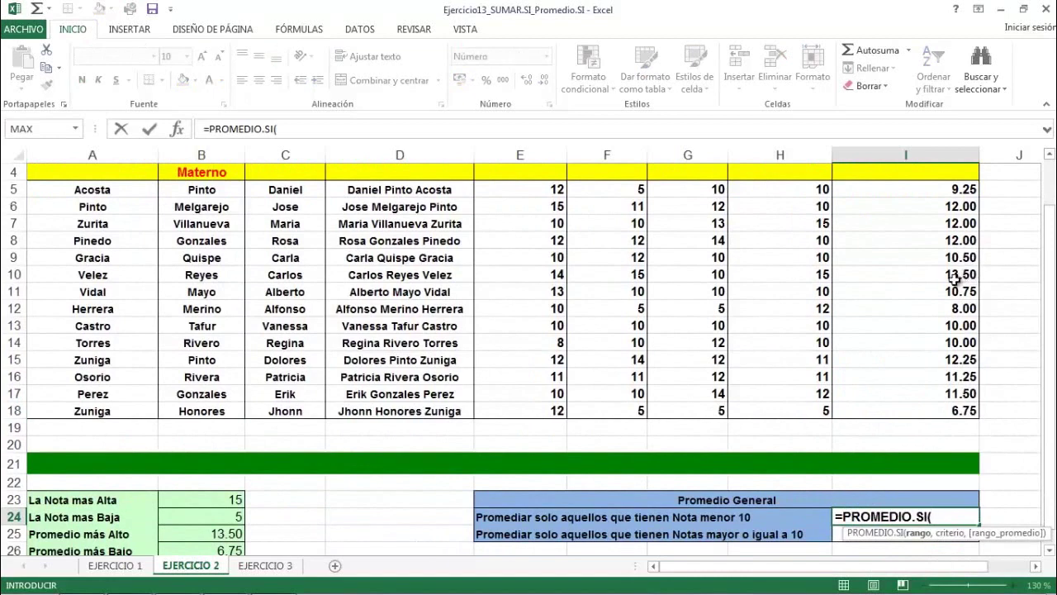
left_click_drag(937, 193, 908, 410)
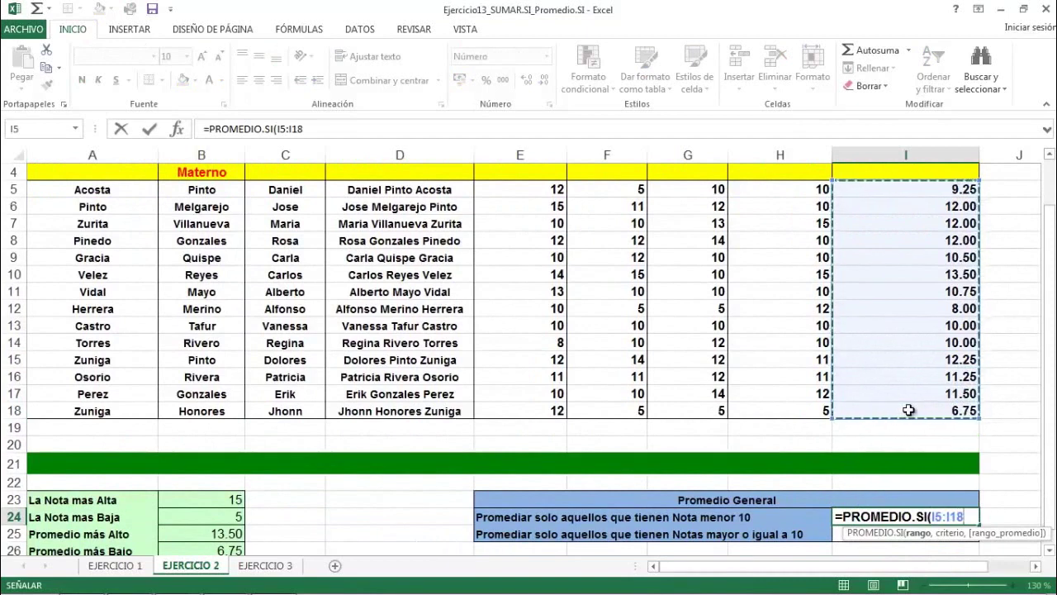
type(",\"<10")
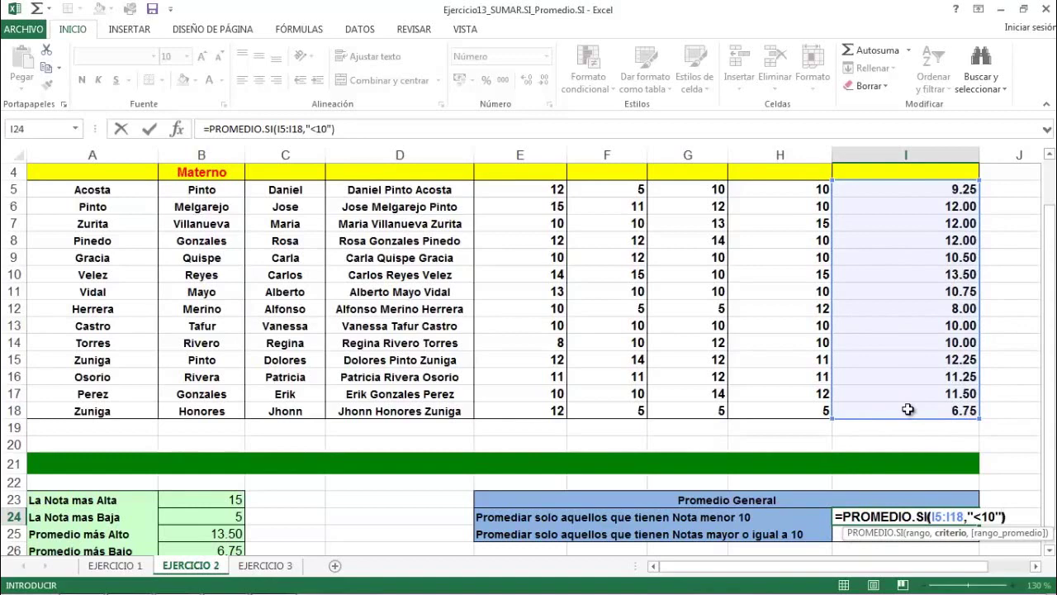
key("Return")
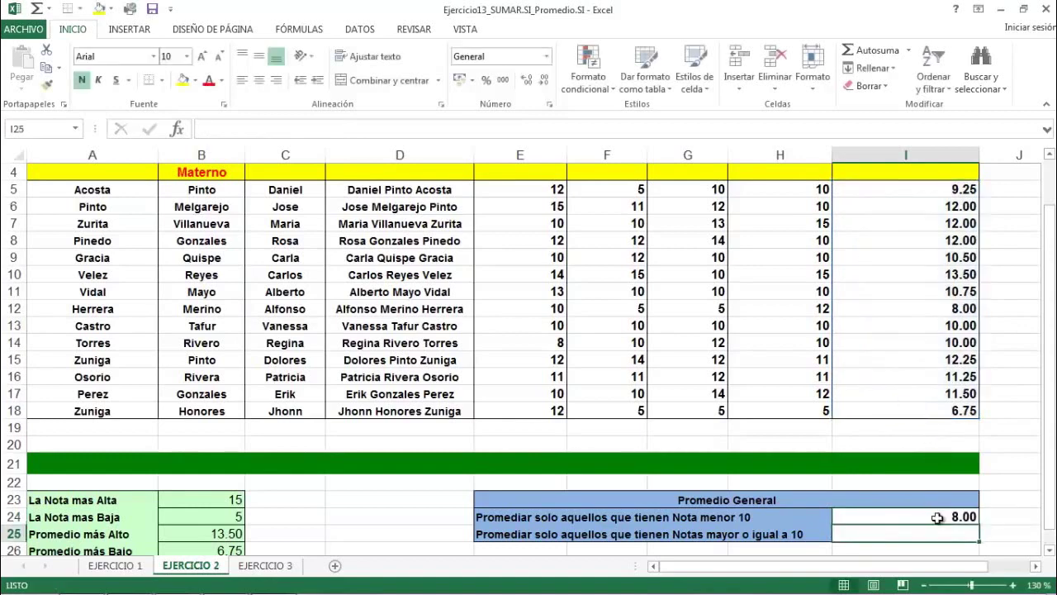
left_click(938, 518)
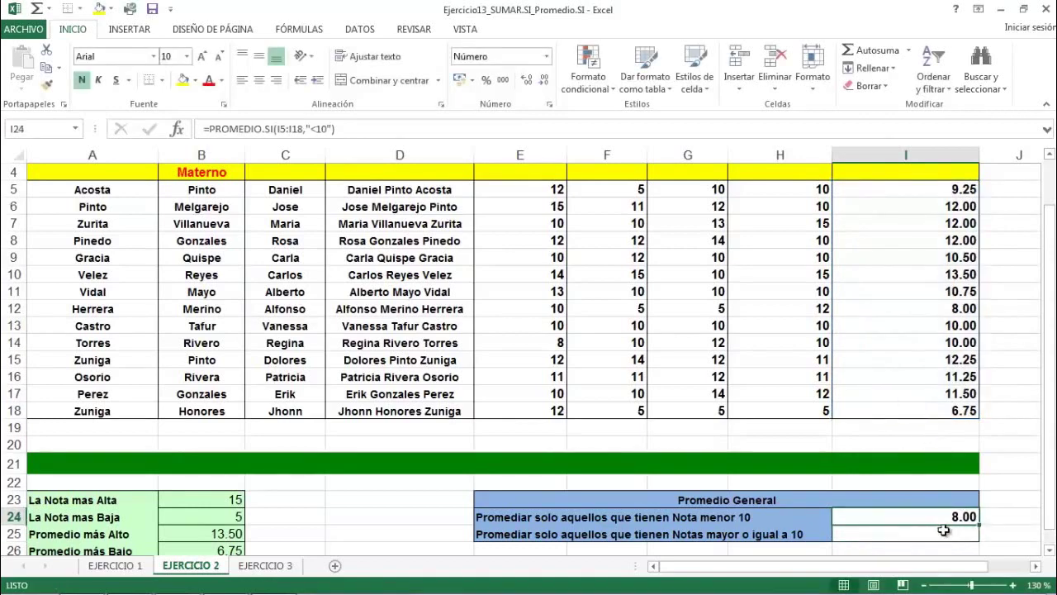
Step: Enter =PROMEDIO.SI(I5:I18,">=10") in I25 to average only the general averages of 10 or more
left_click(944, 533)
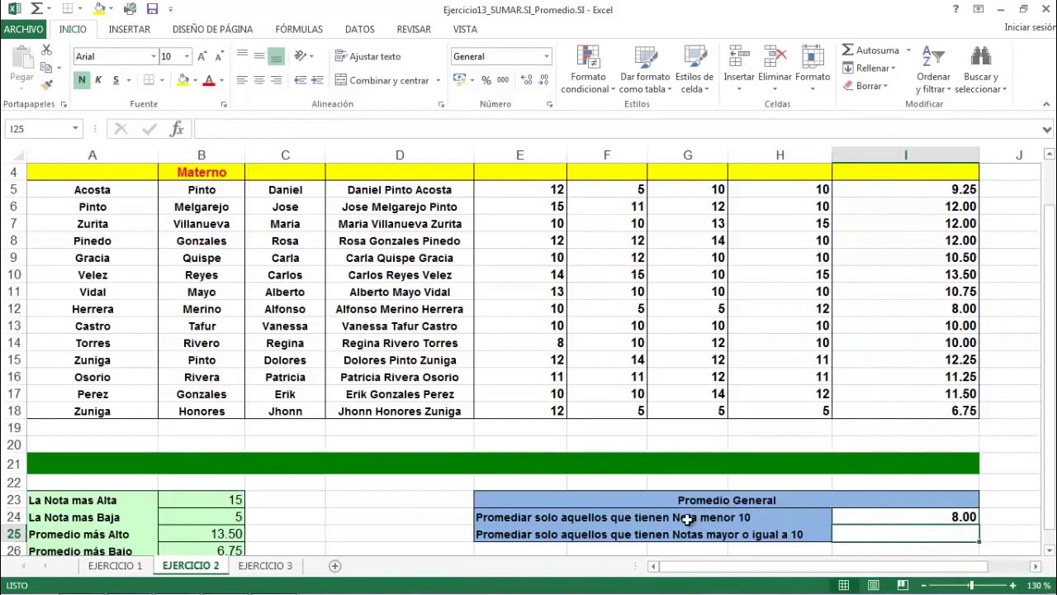
type("=pro")
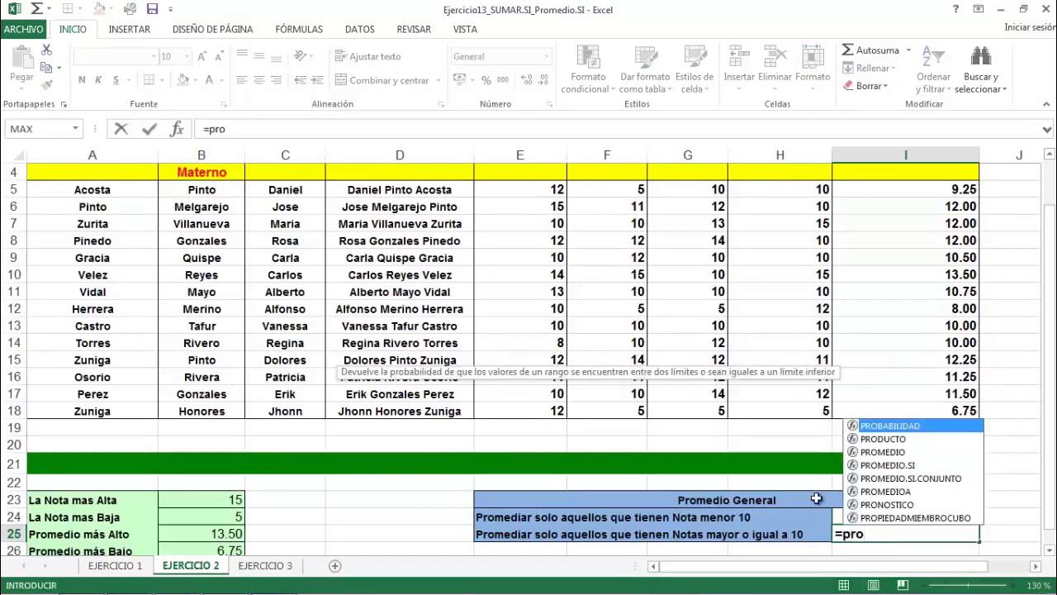
double_click(886, 467)
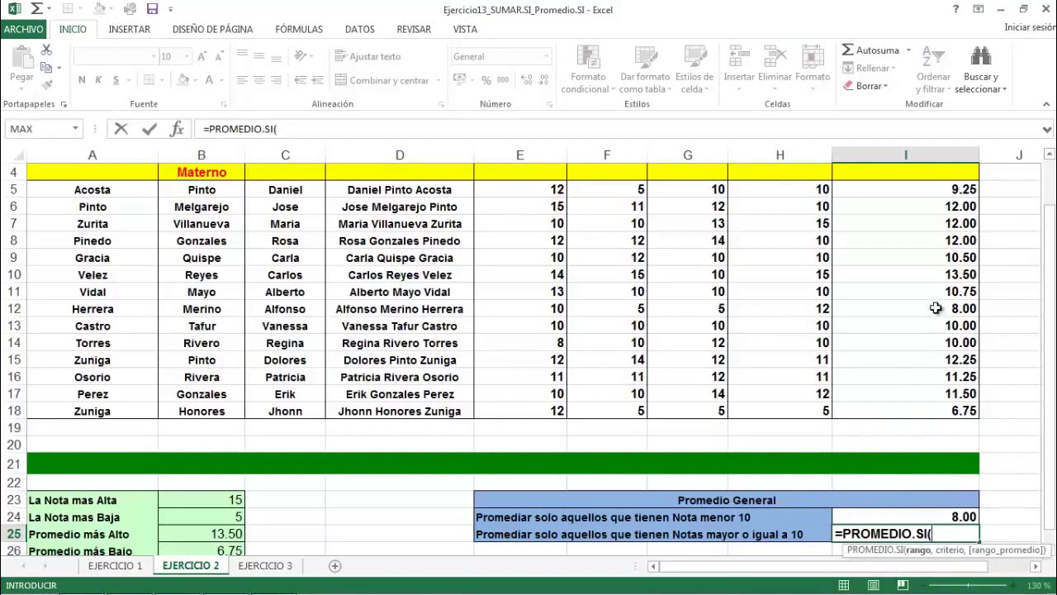
left_click_drag(931, 192, 931, 413)
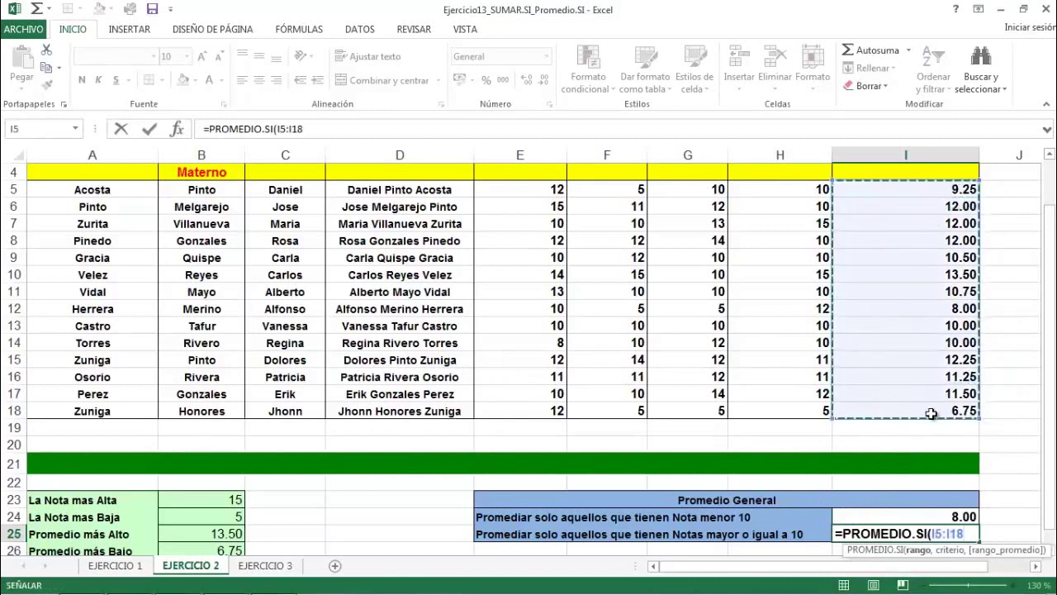
type(",\">=10")
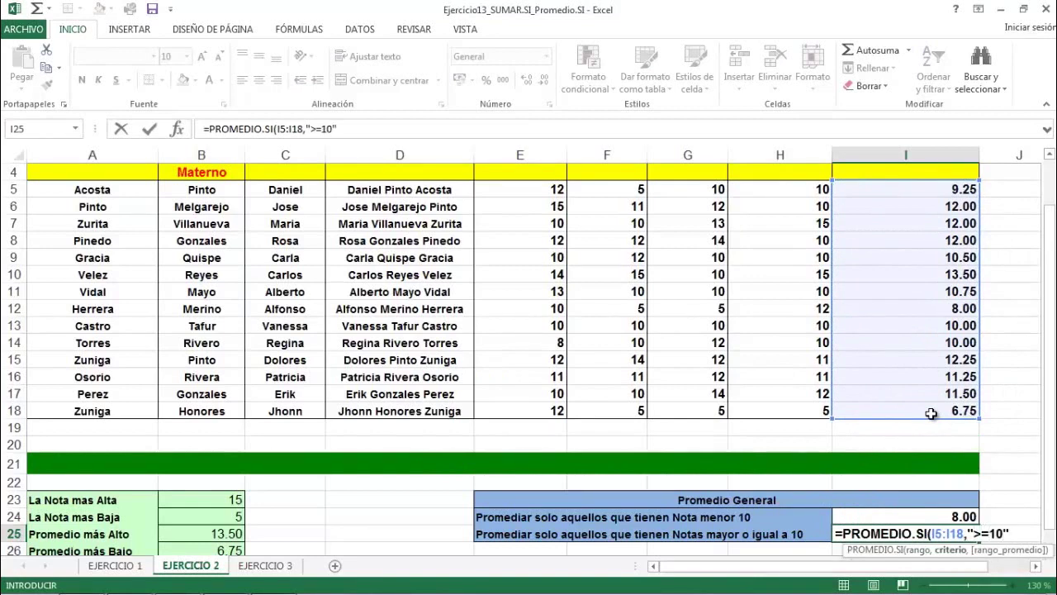
key("Return")
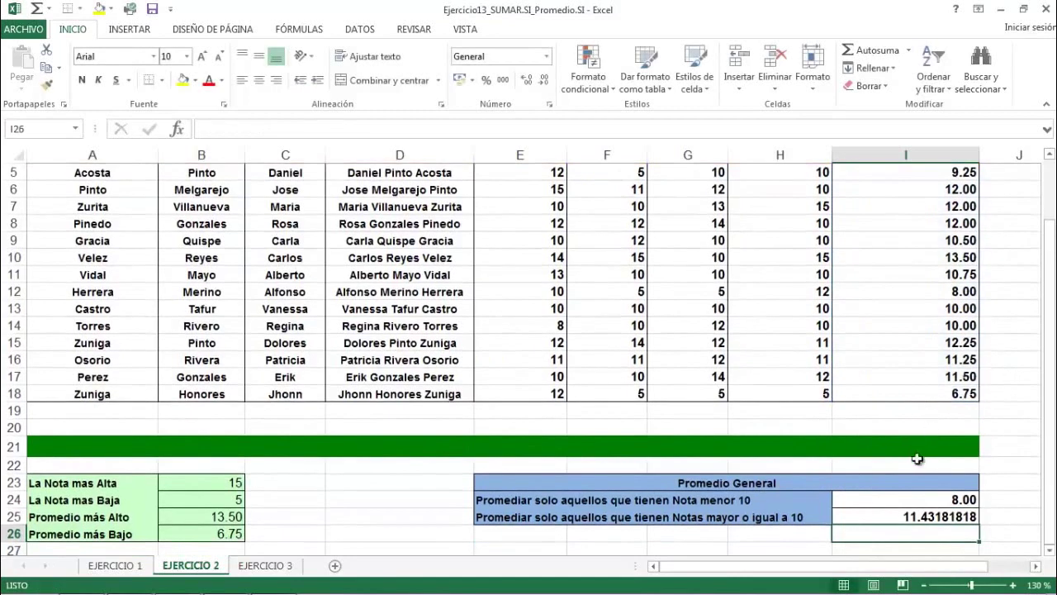
Step: Copy the cell format of I24 onto I25 so both conditional averages use the same two-decimal number format
left_click(927, 516)
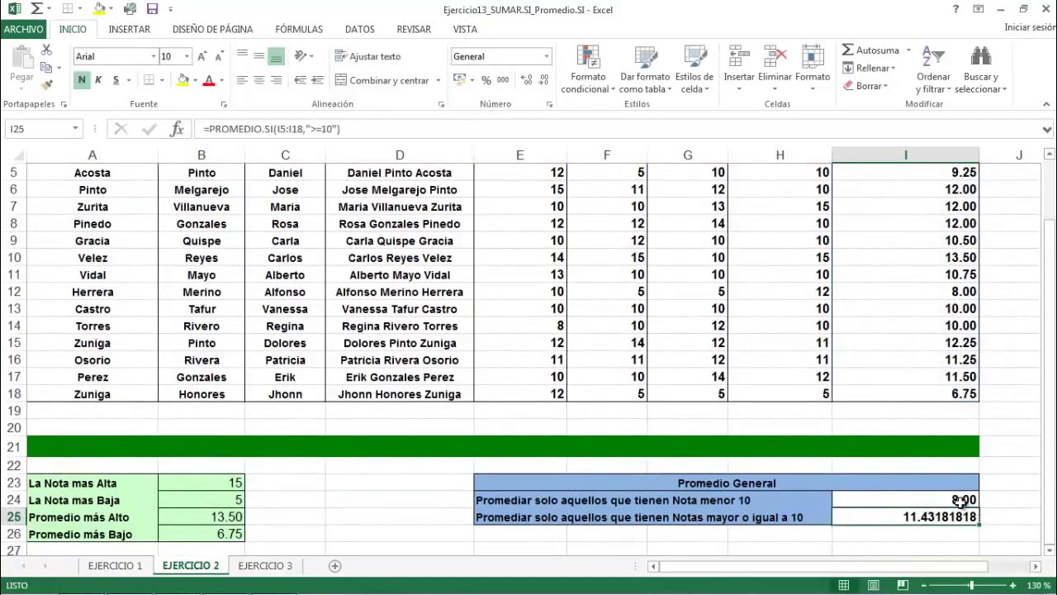
left_click(958, 500)
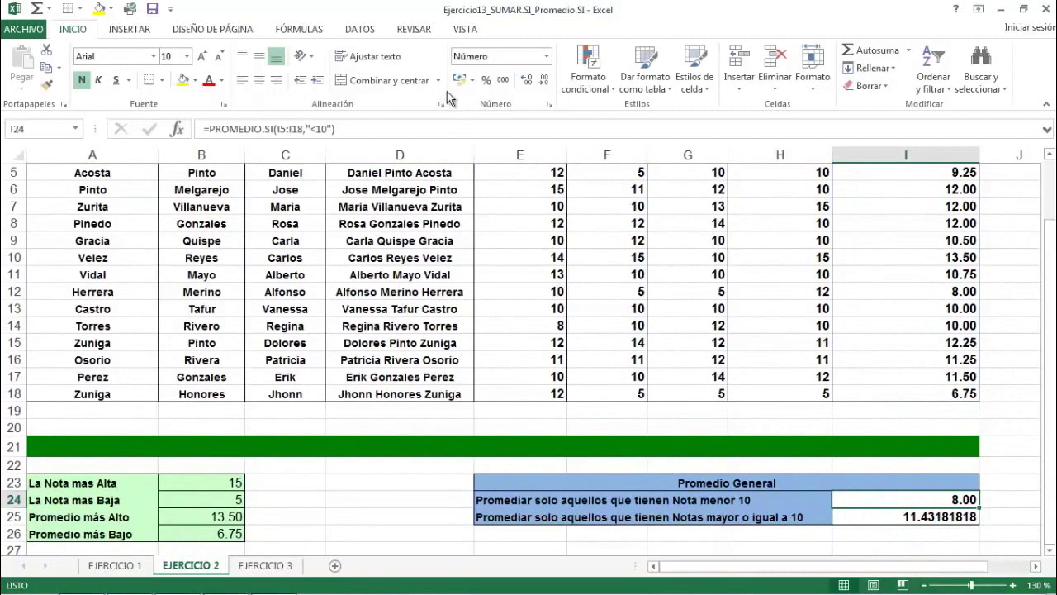
left_click(47, 85)
left_click(907, 514)
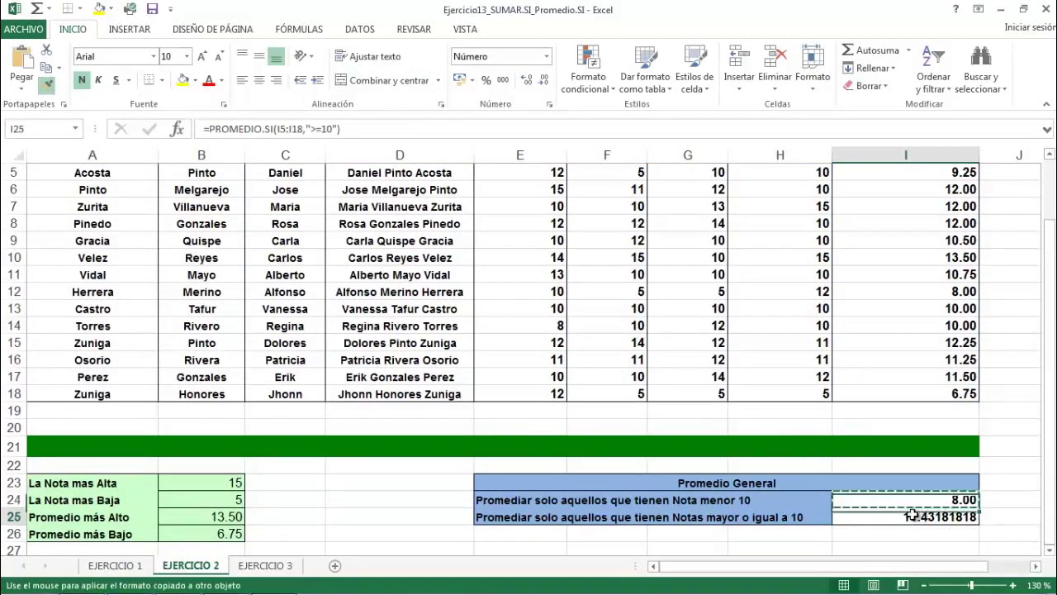
left_click(901, 501)
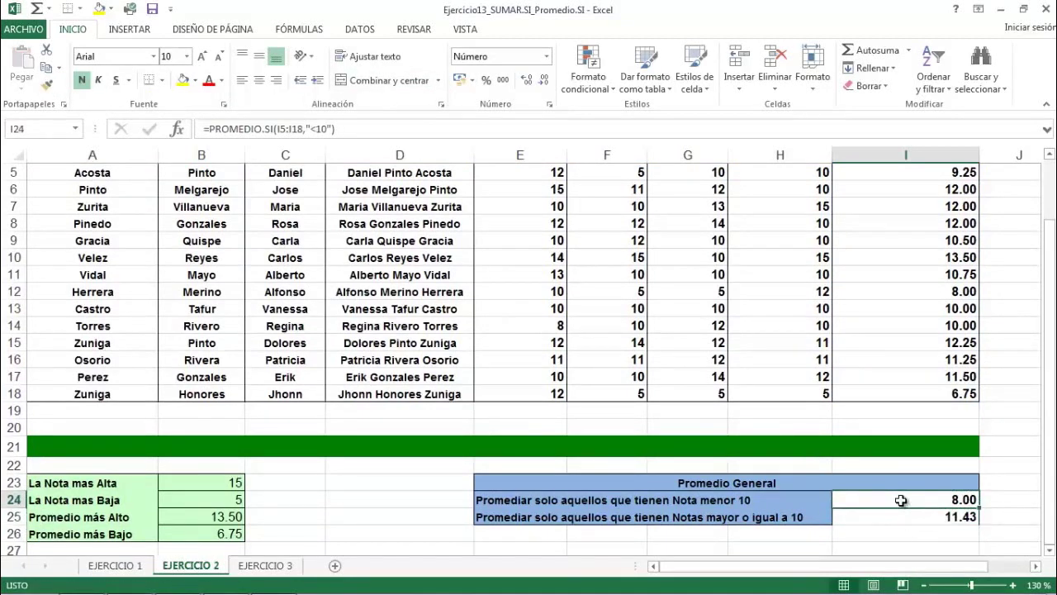
left_click(899, 518)
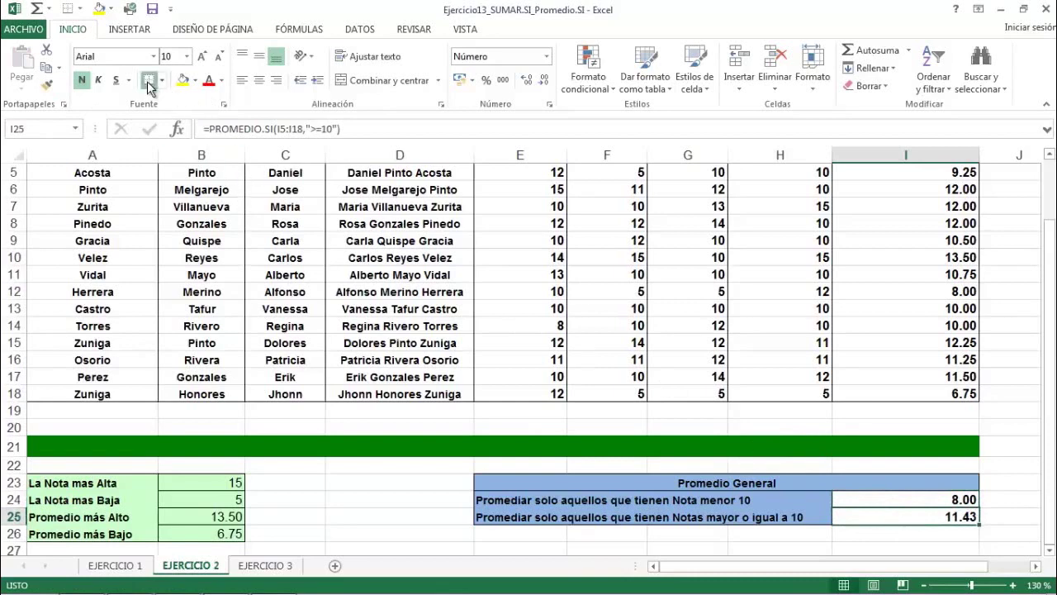
left_click(892, 499)
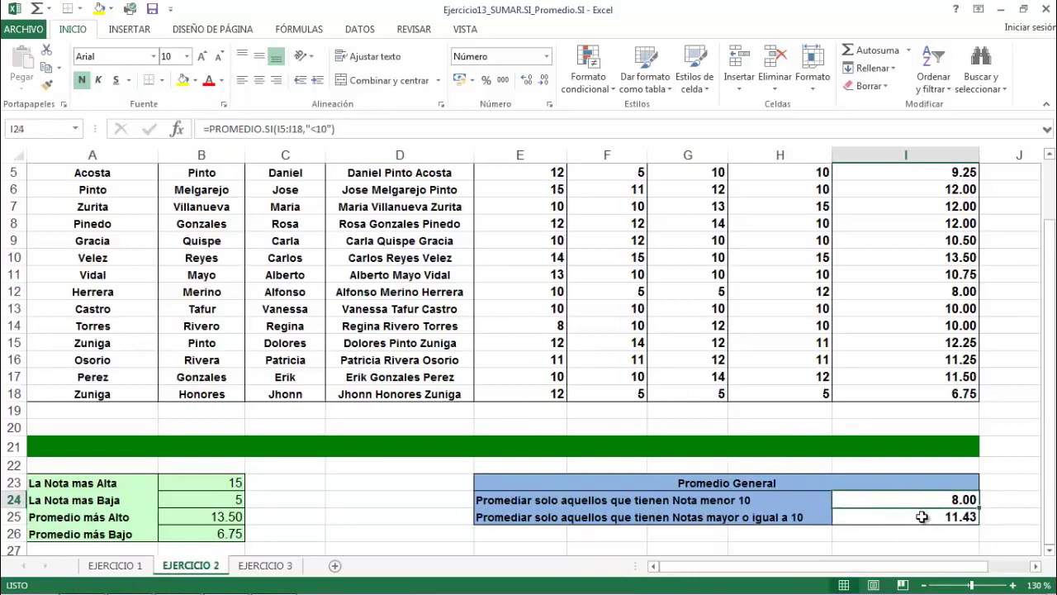
Step: Open the EJERCICIO 3 sheet and examine the employee table's Codigo, Apellidos, Turno, Afiliado and Salario columns
scroll(922, 516, "up", 2)
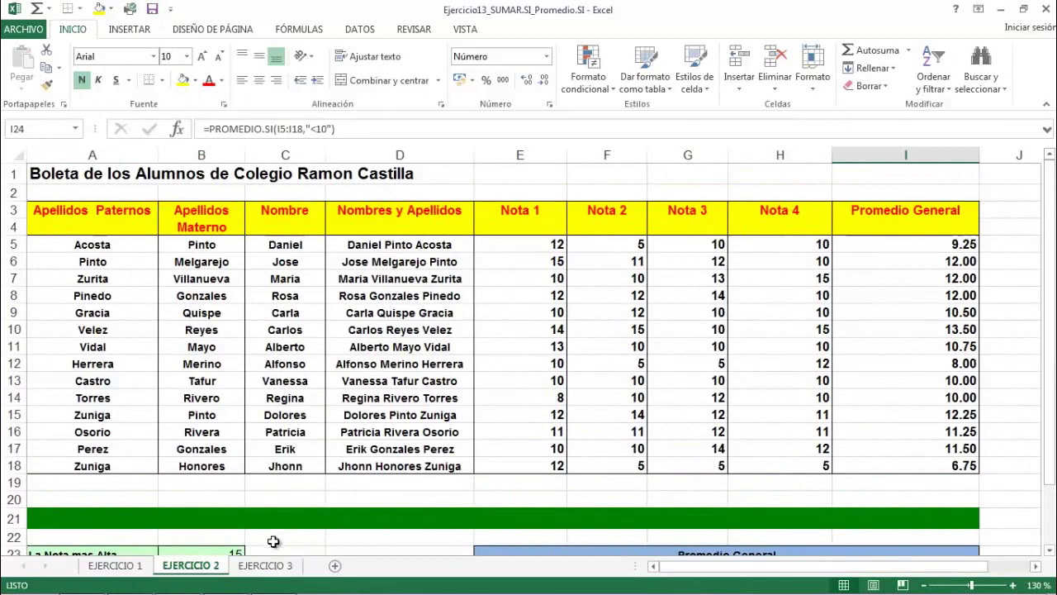
left_click(265, 565)
left_click(242, 236)
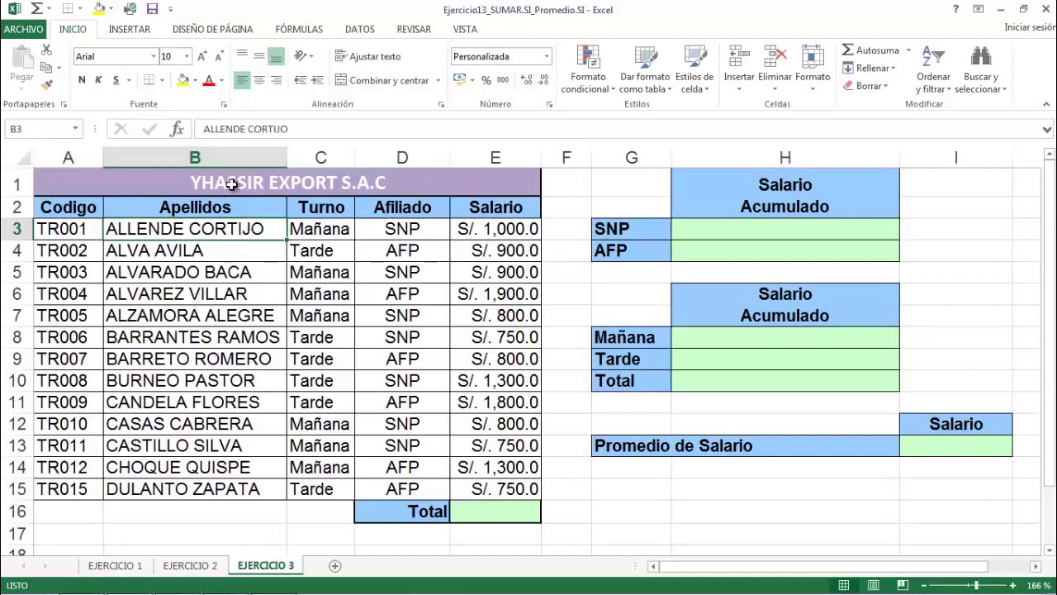
left_click_drag(62, 207, 512, 490)
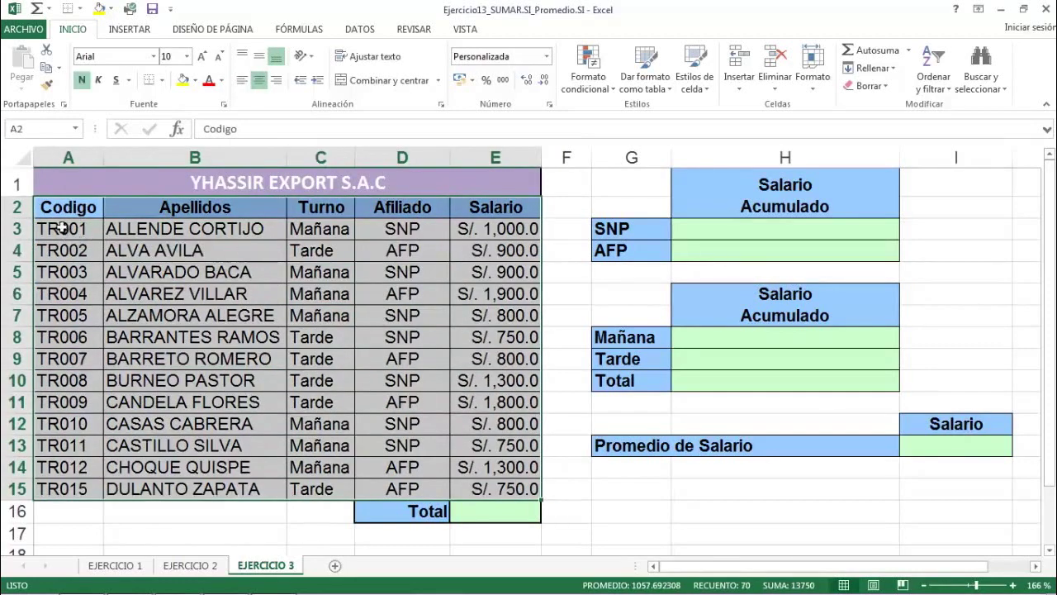
left_click(62, 229)
left_click(207, 229)
left_click(319, 229)
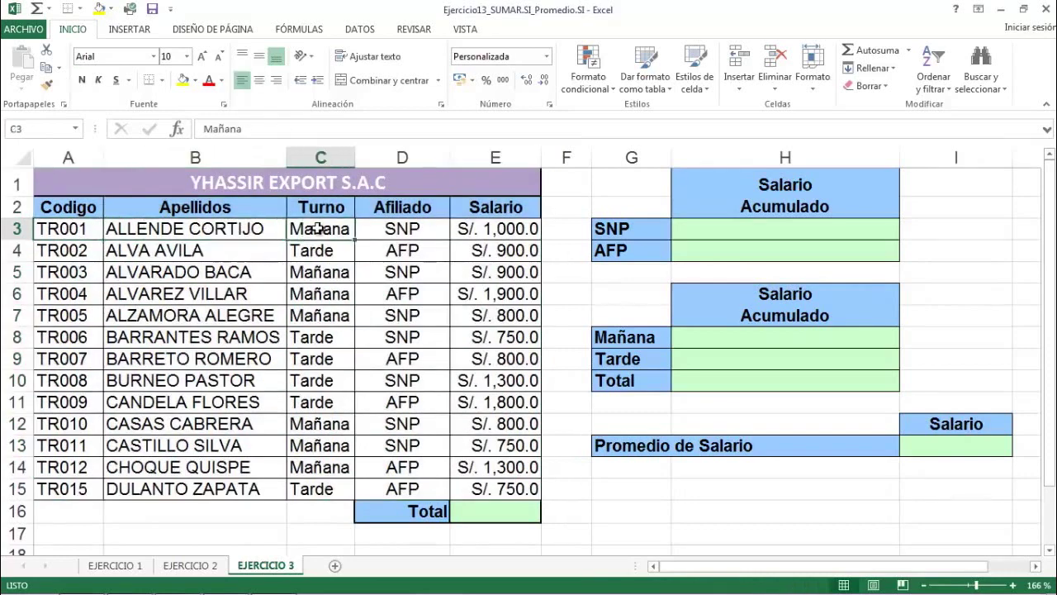
left_click(393, 230)
left_click(503, 228)
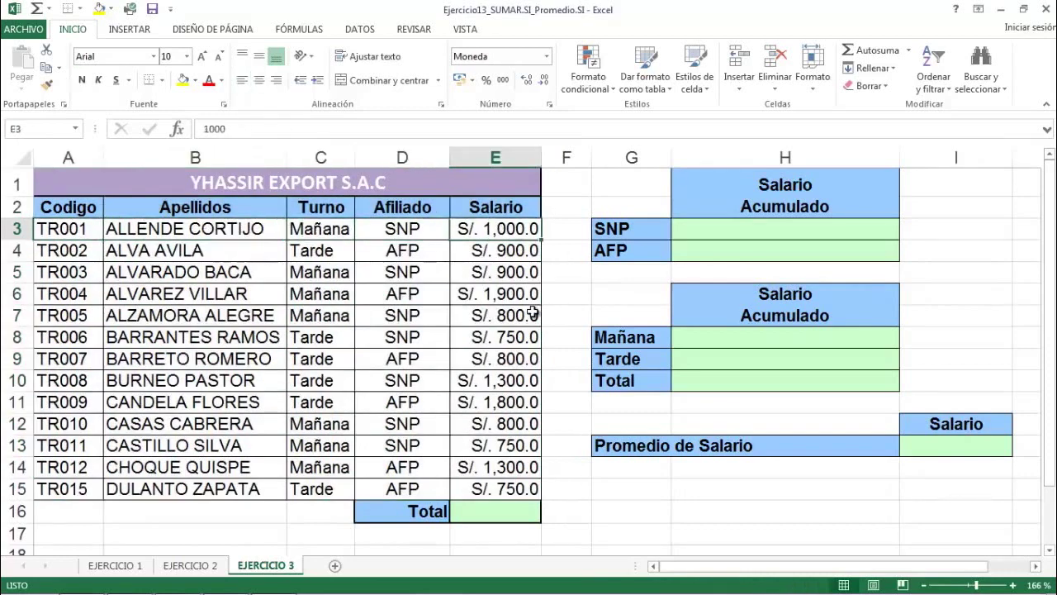
left_click(502, 324)
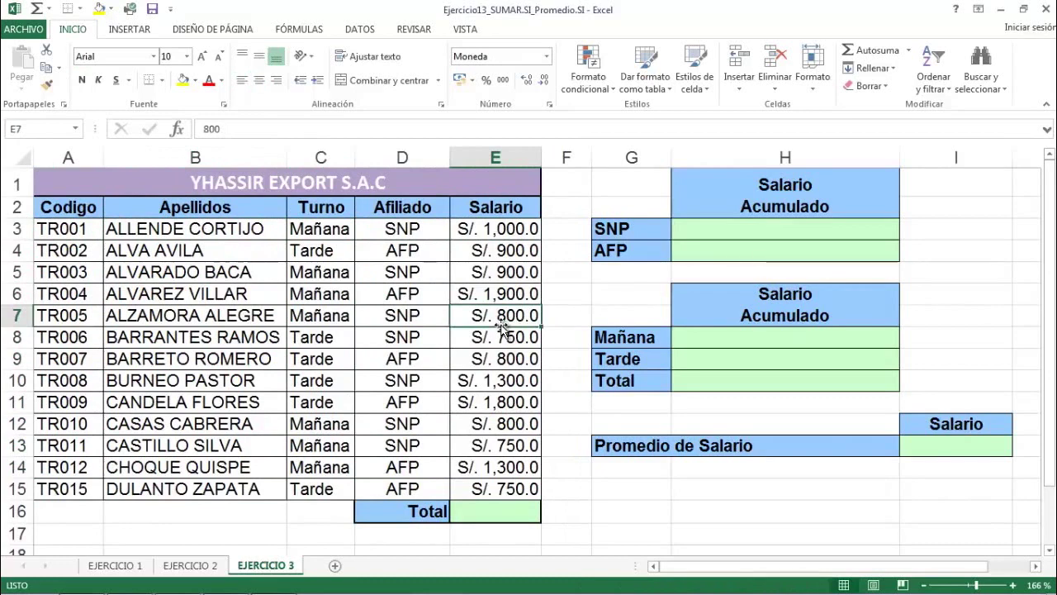
Step: Total the salaries of E3:E15 in E16 with AutoSum, using =SUMA(E3:E15)
left_click(504, 511)
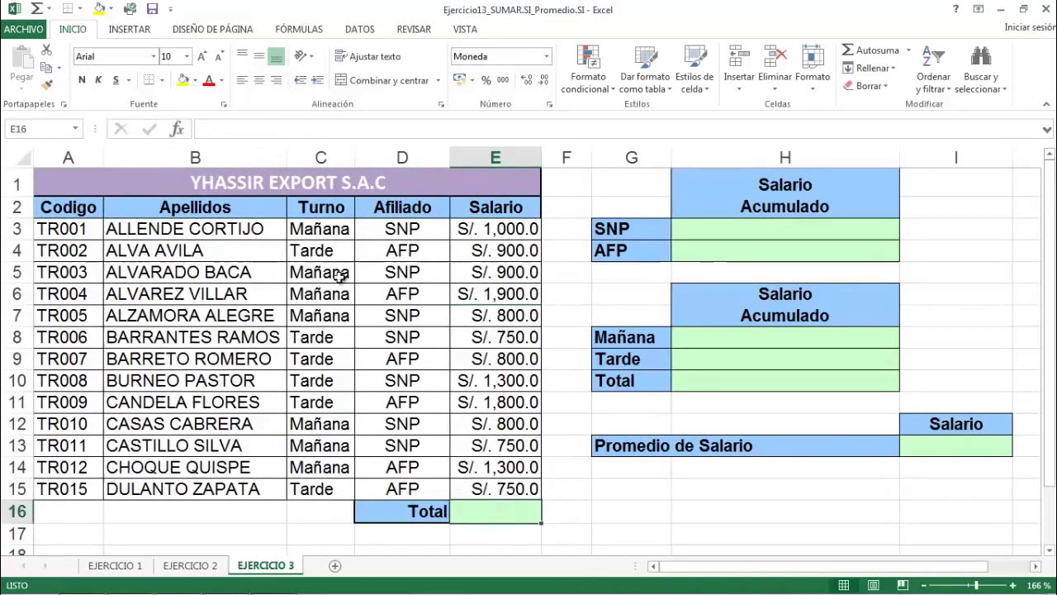
left_click(875, 50)
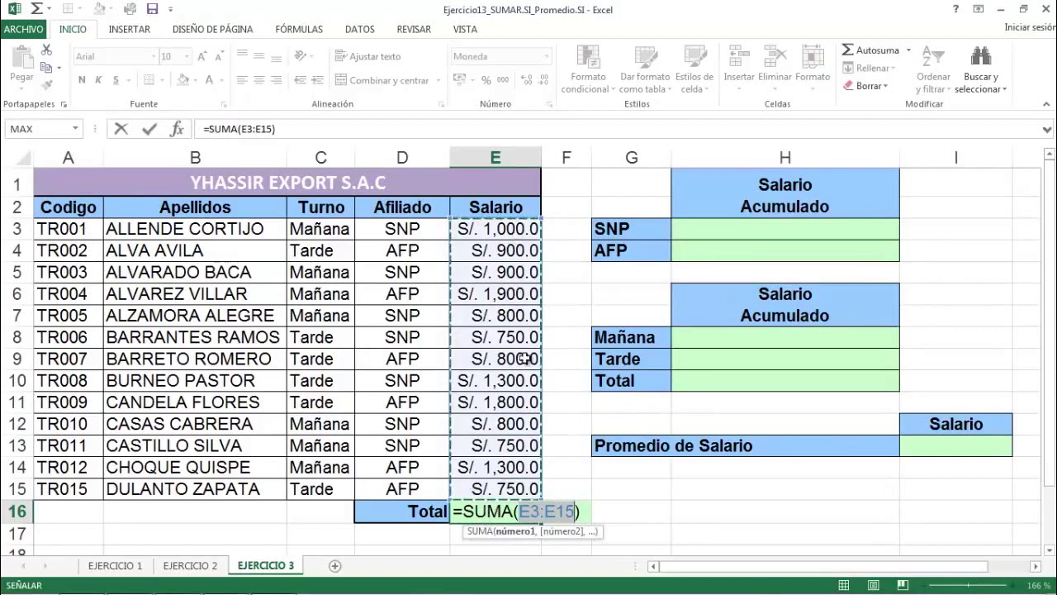
key("Return")
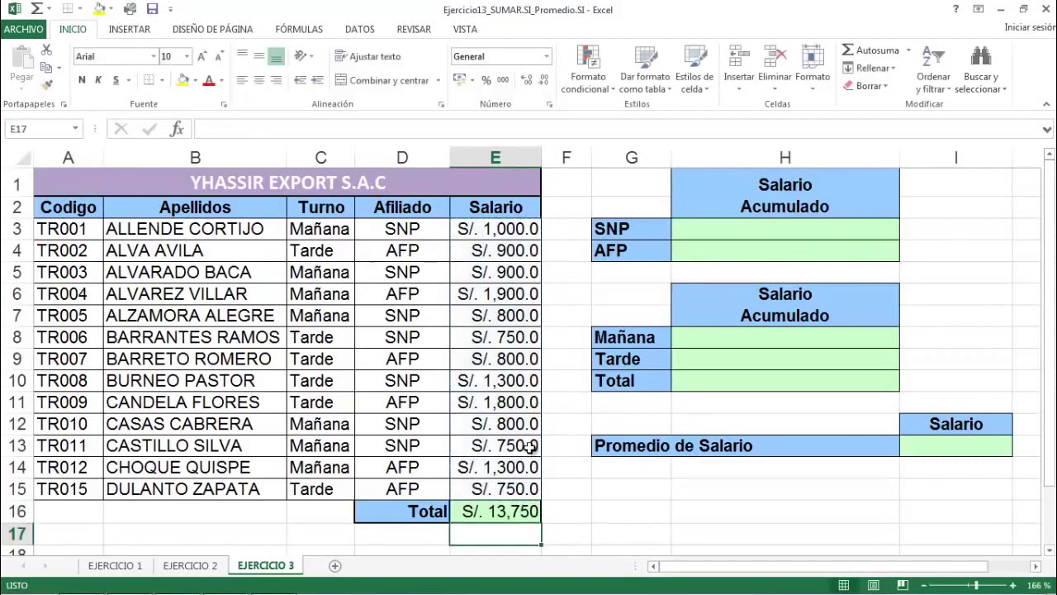
key("Up")
Step: Enter =SUMAR.SI(D3:D15,"SNP",E3:E15) in H3 to sum the SNP salaries, and apply the S/. accounting number format to the cell
left_click(785, 232)
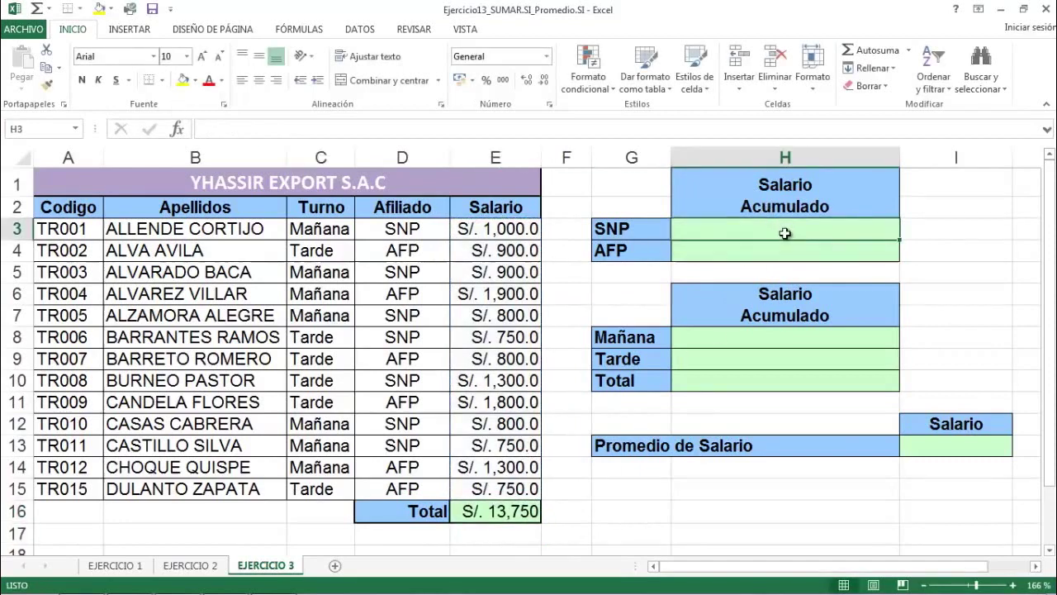
left_click(613, 250)
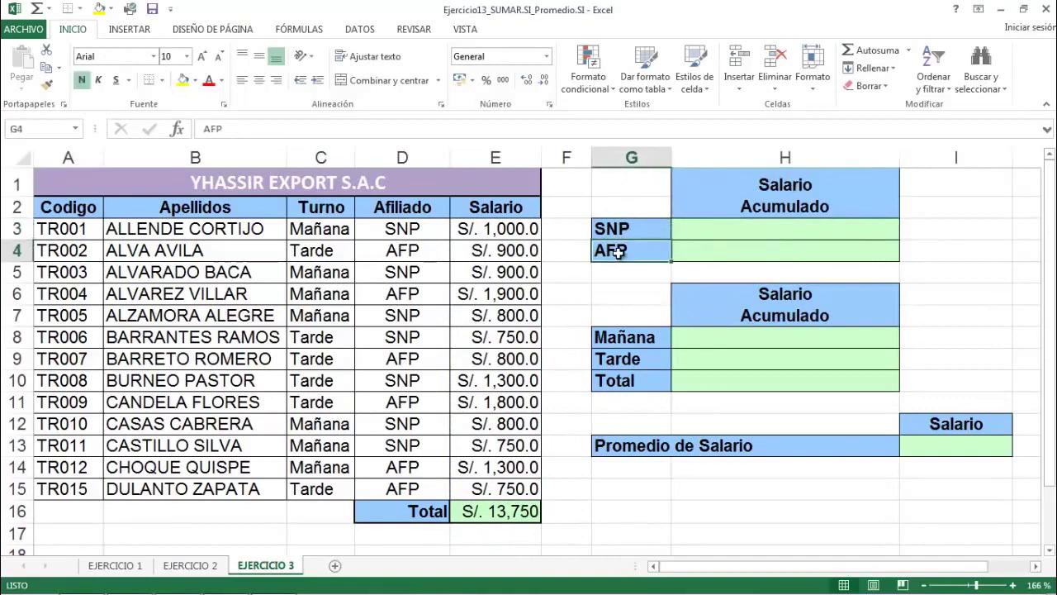
left_click(723, 234)
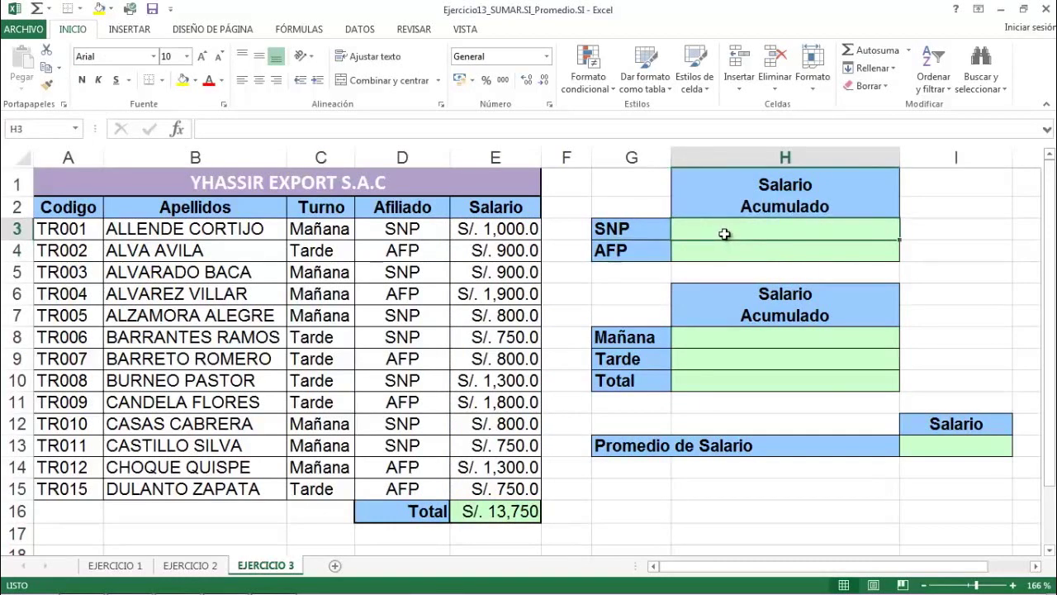
type("=suma")
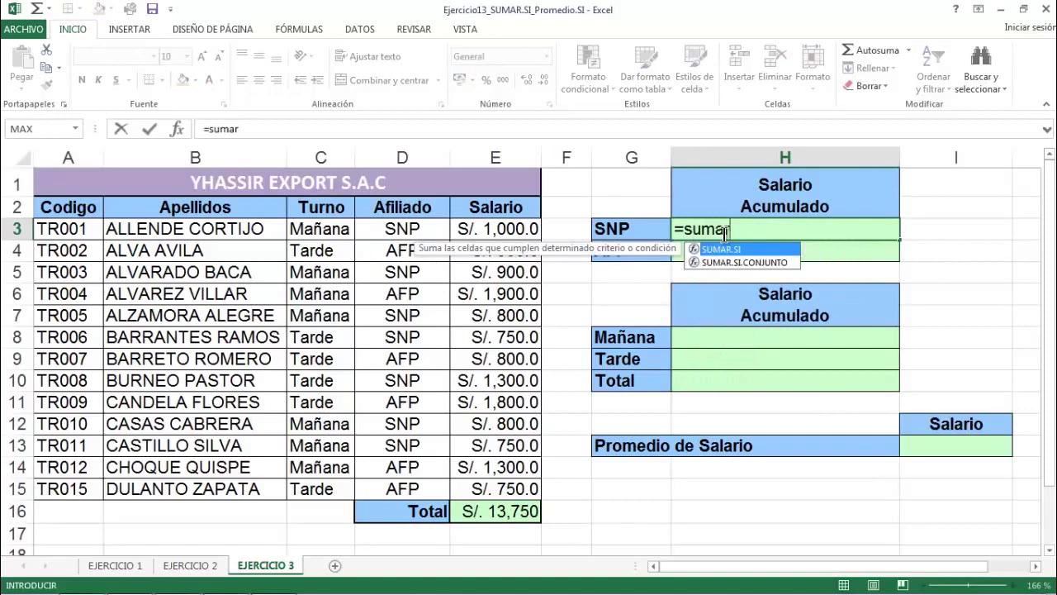
type("r")
double_click(733, 249)
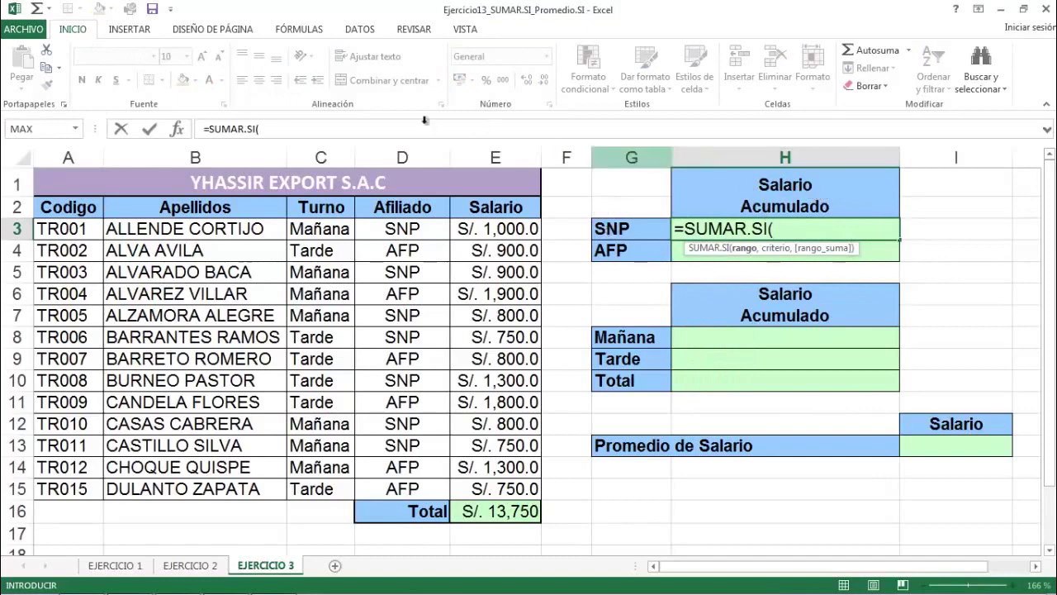
left_click_drag(411, 229, 399, 483)
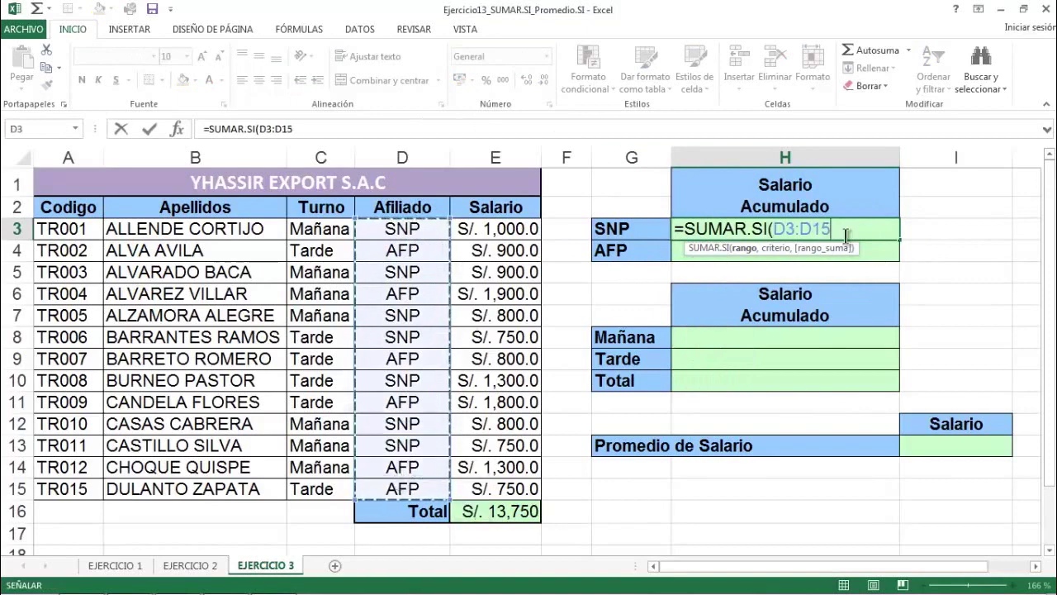
type(",")
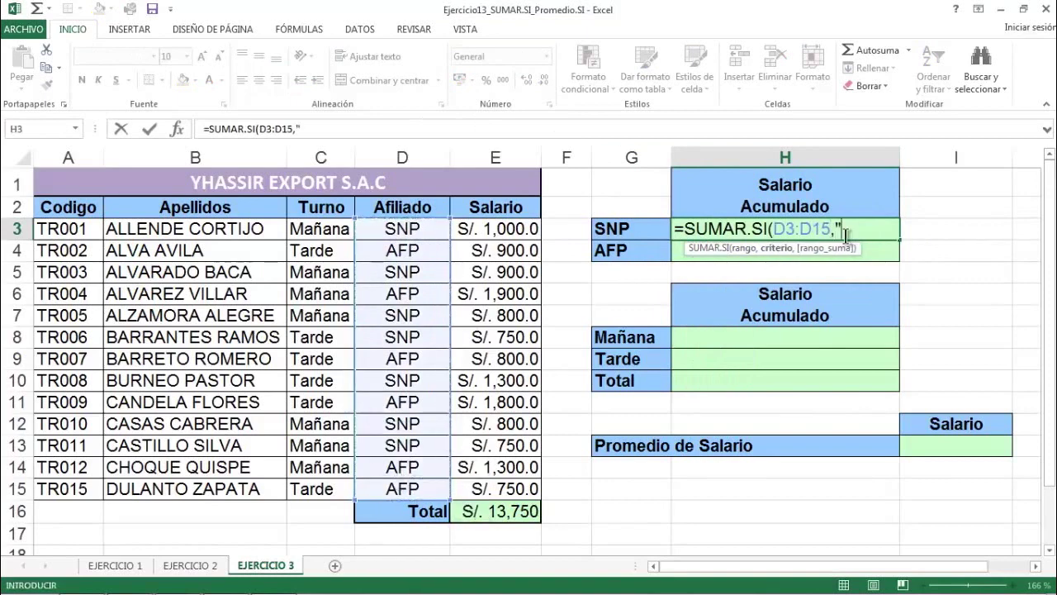
type("\"SNP\",")
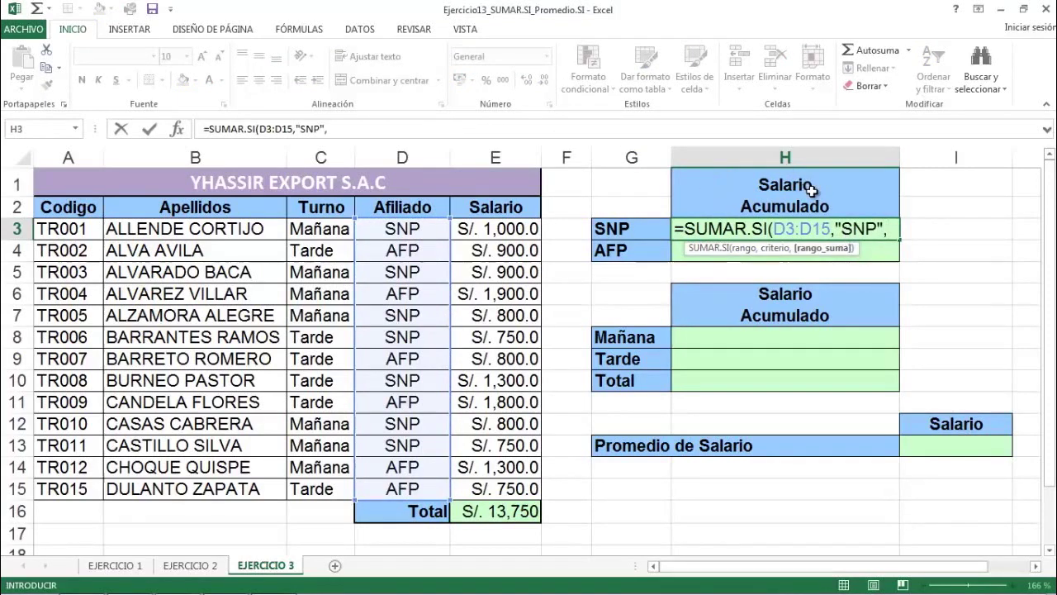
left_click_drag(508, 229, 507, 491)
type(")")
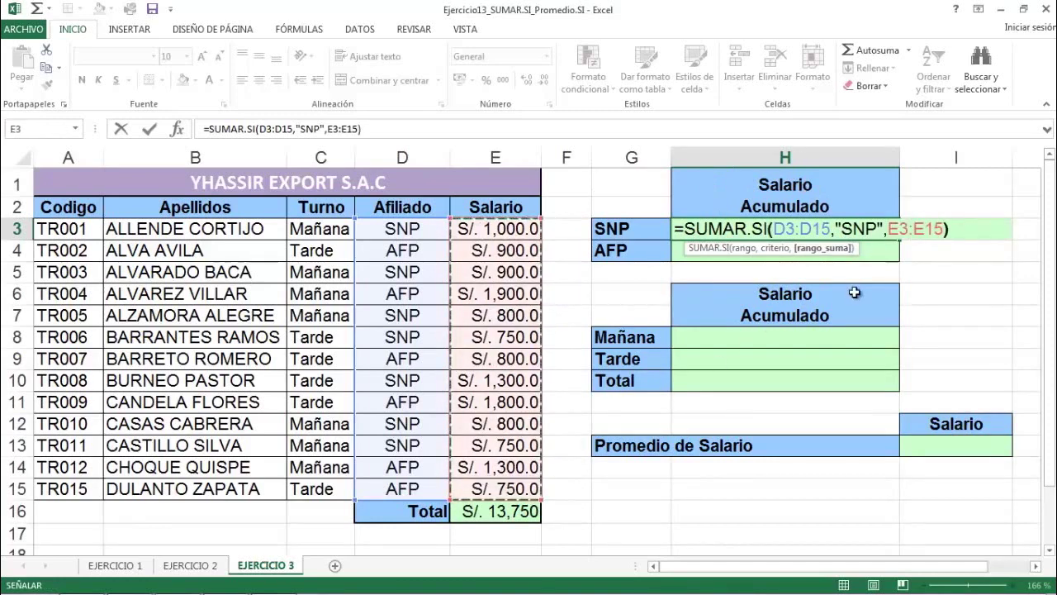
key("Return")
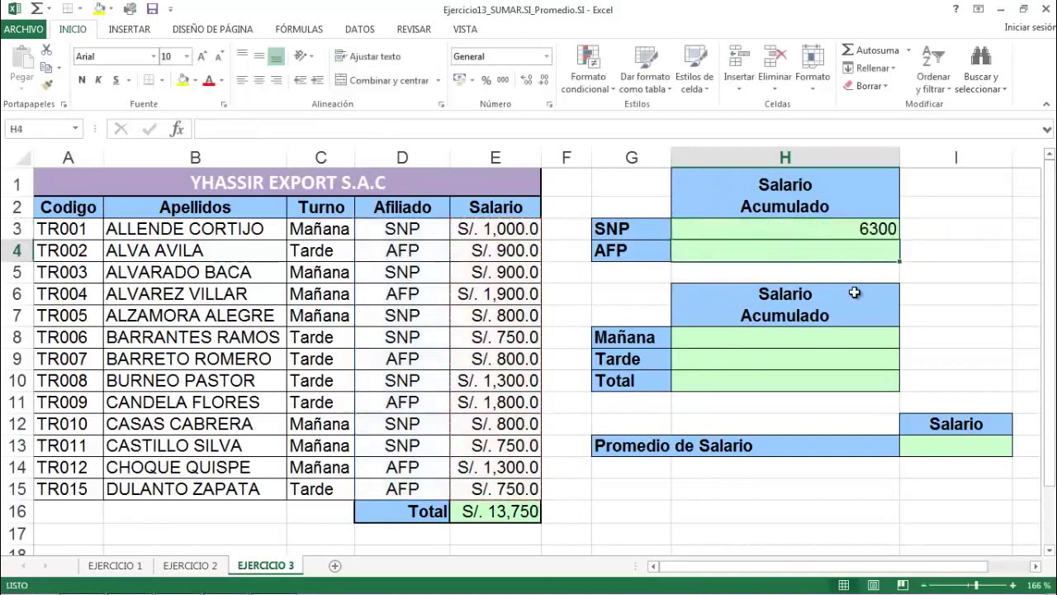
left_click(785, 229)
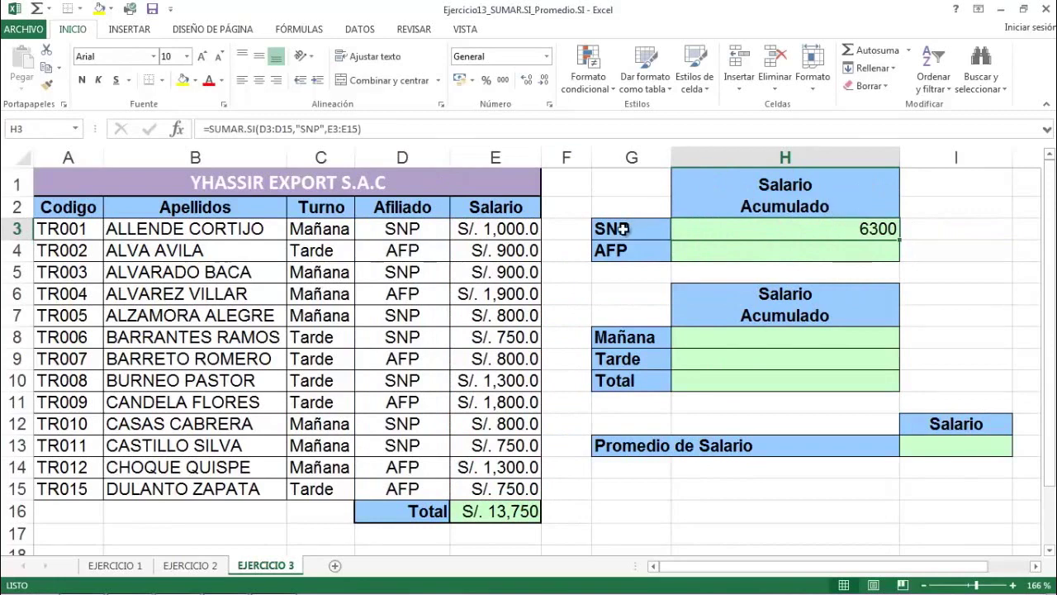
left_click(461, 80)
Step: Enter =SUMAR.SI(D3:D15,"AFP",E3:E15) in H4 to sum only the salaries of AFP-affiliated employees
left_click(794, 252)
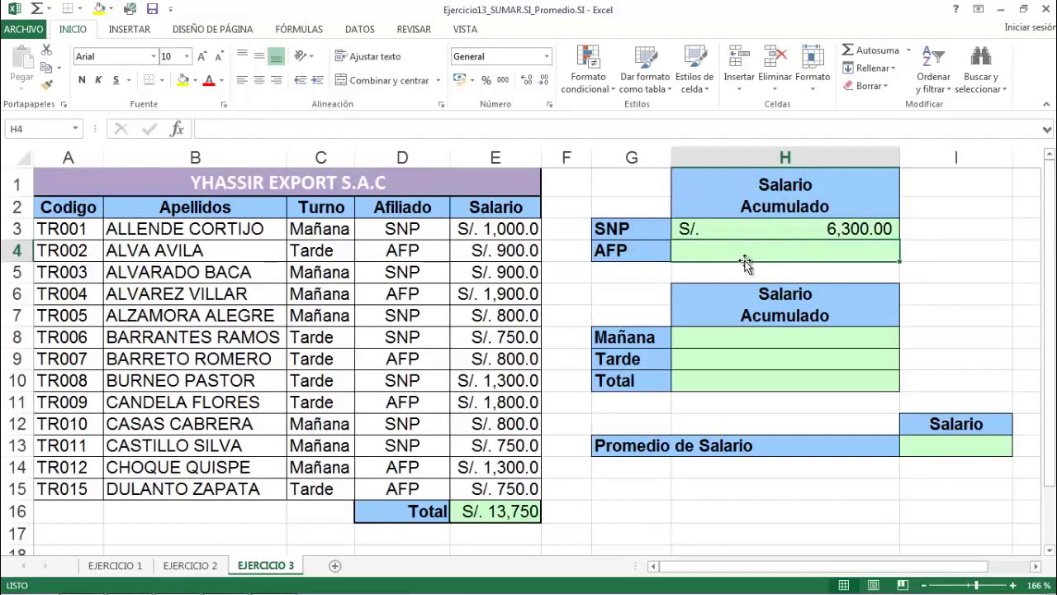
type("=")
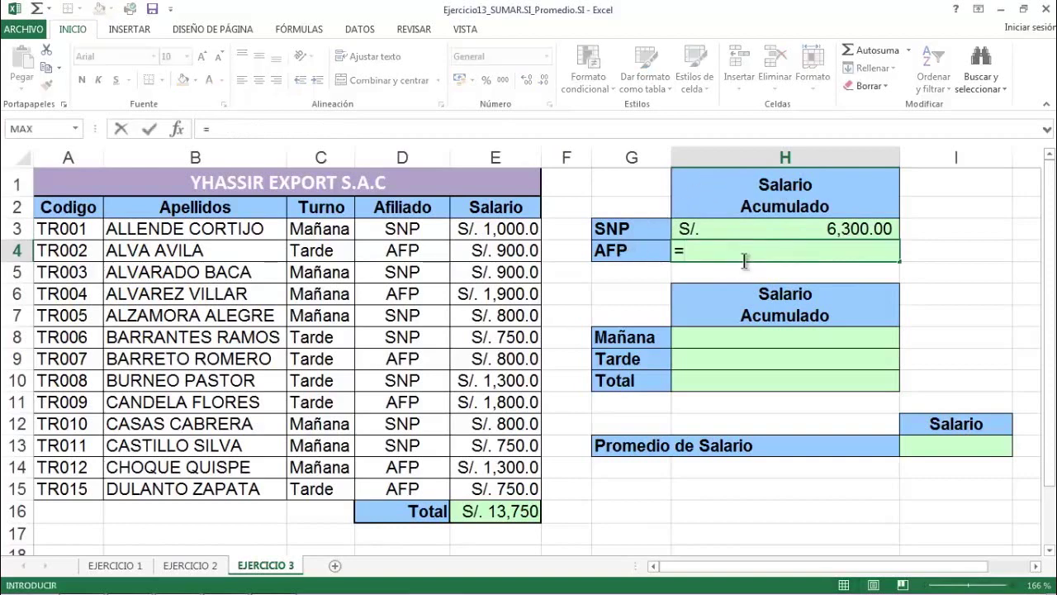
type("SUMA")
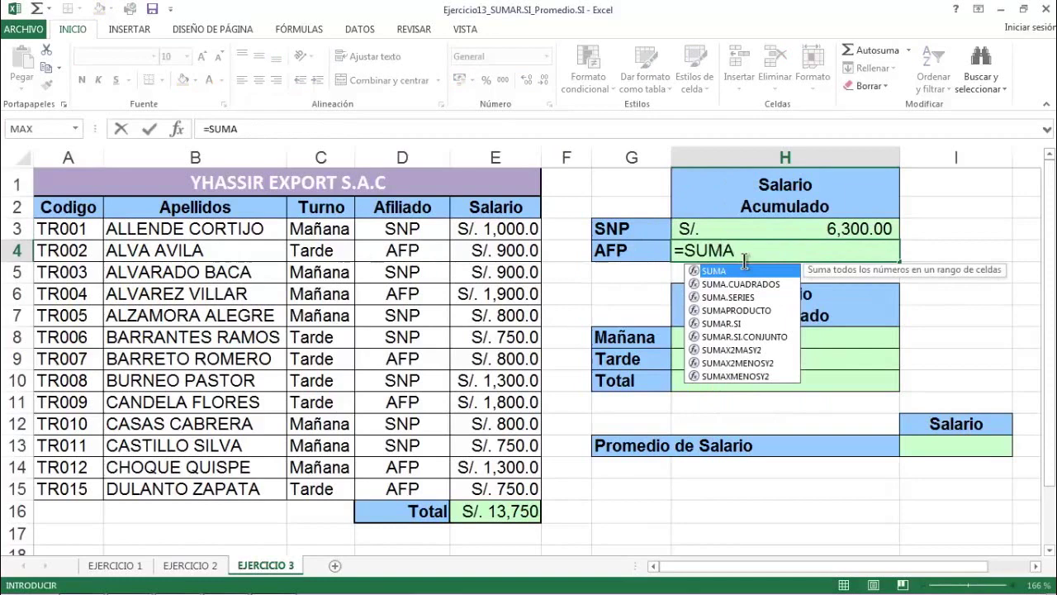
double_click(747, 324)
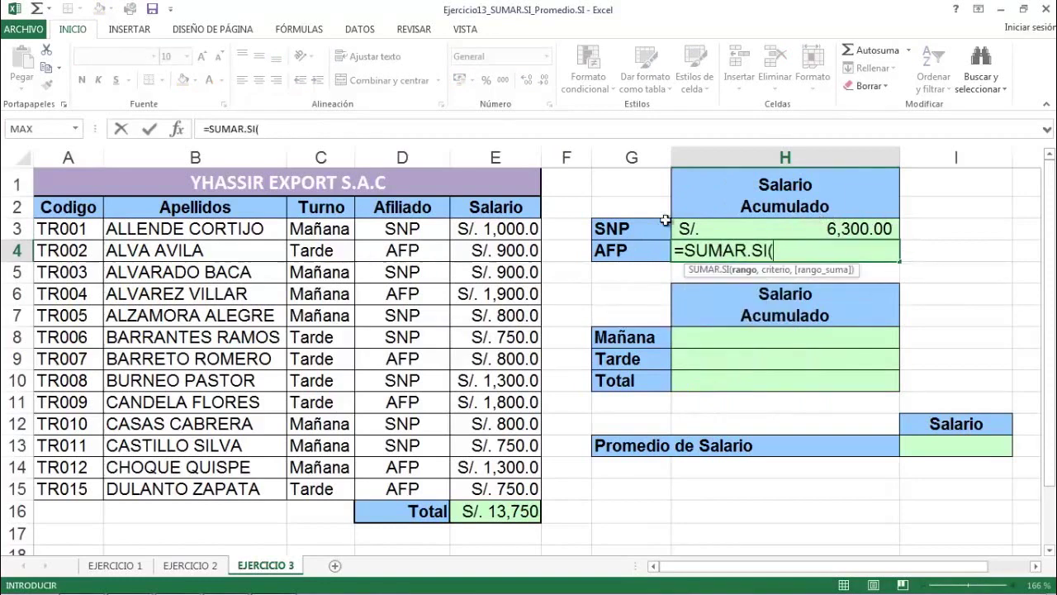
left_click_drag(393, 231, 392, 513)
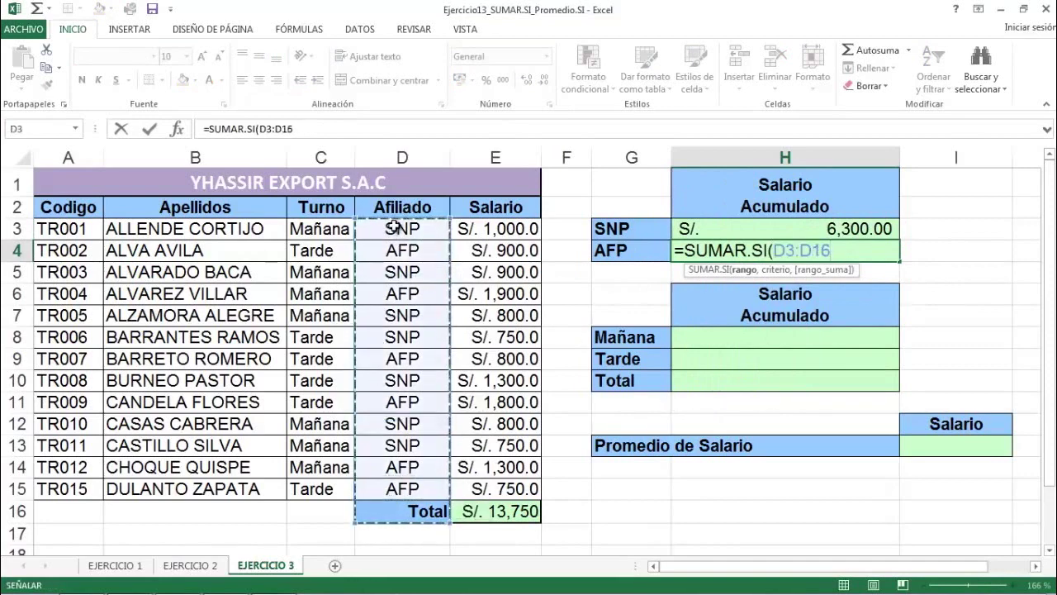
left_click_drag(392, 229, 405, 489)
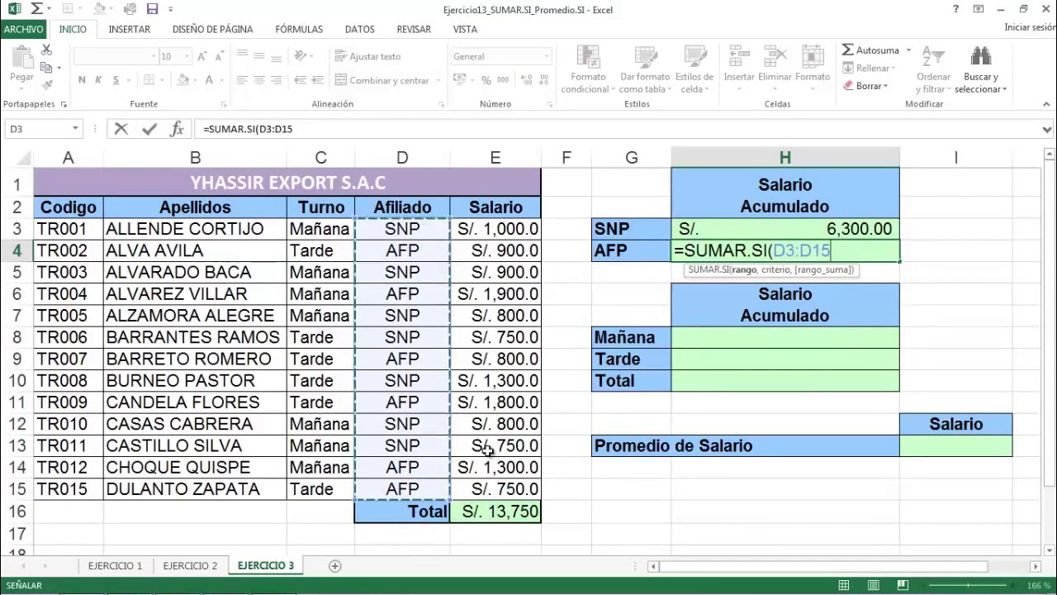
type(",\"AFP")
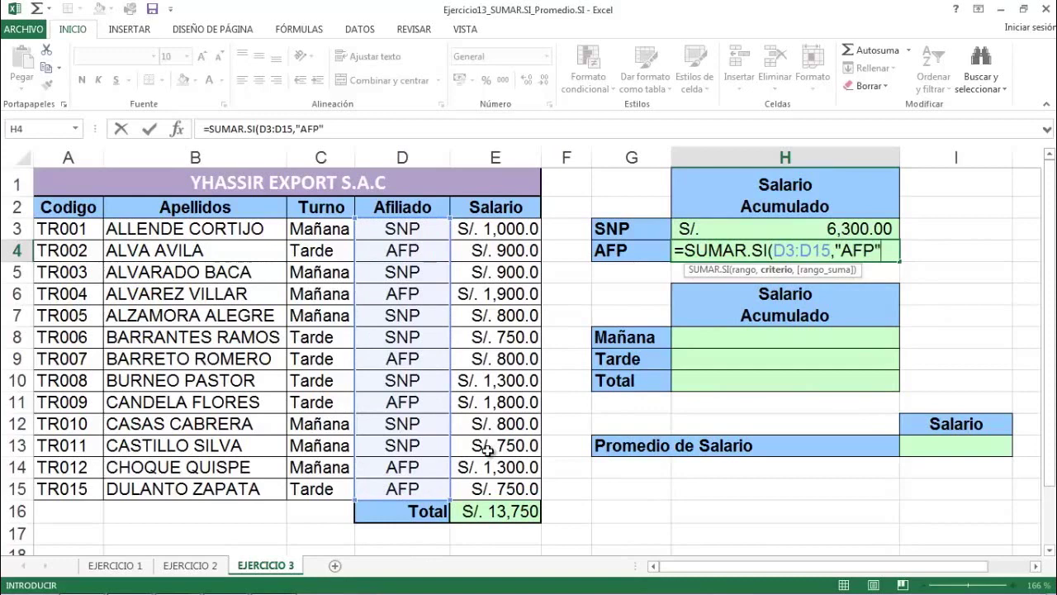
type("\",")
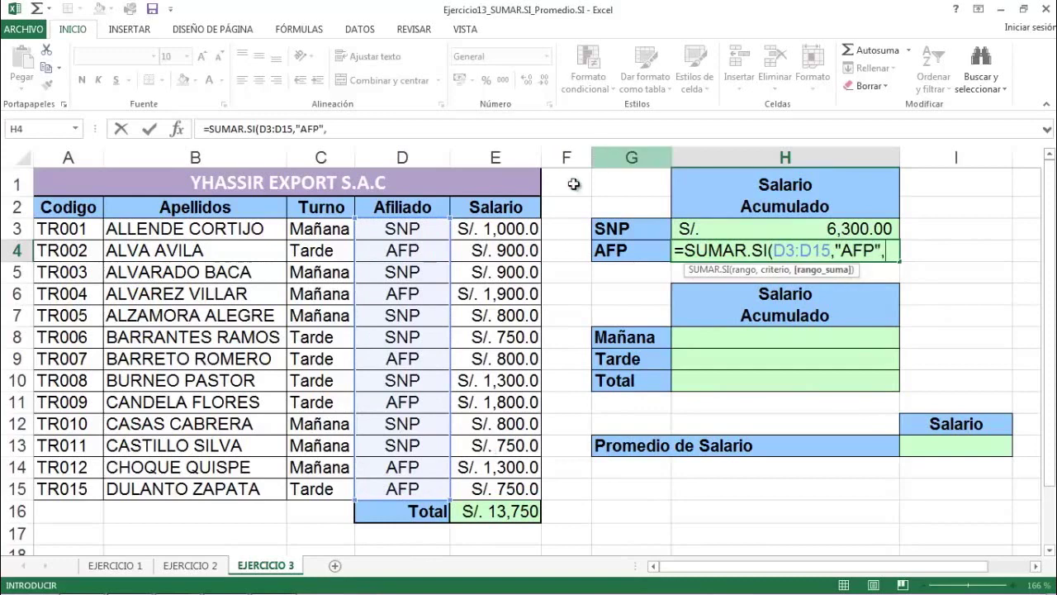
left_click_drag(507, 226, 502, 488)
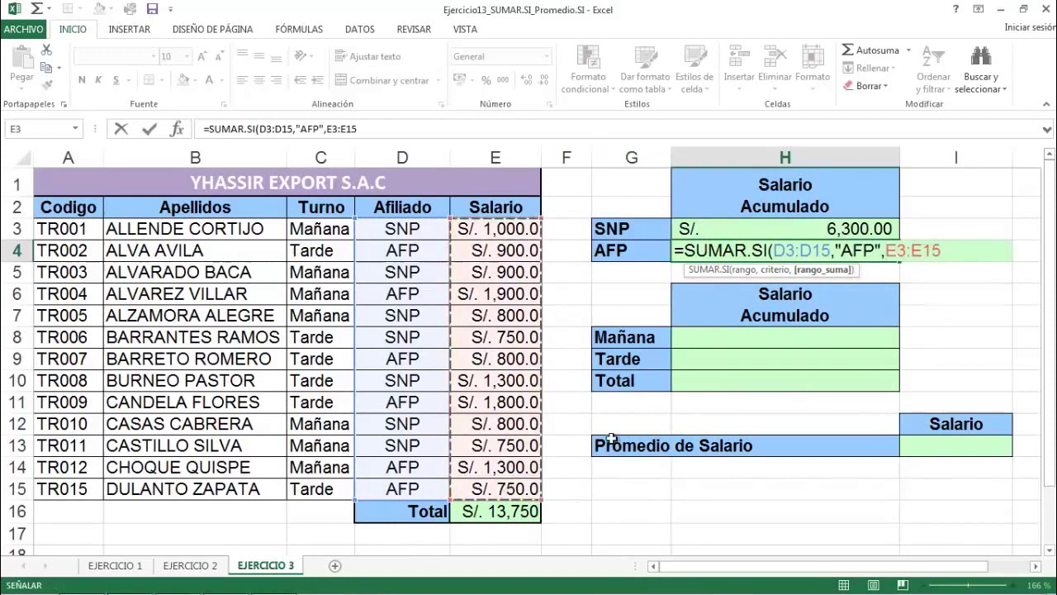
type(")")
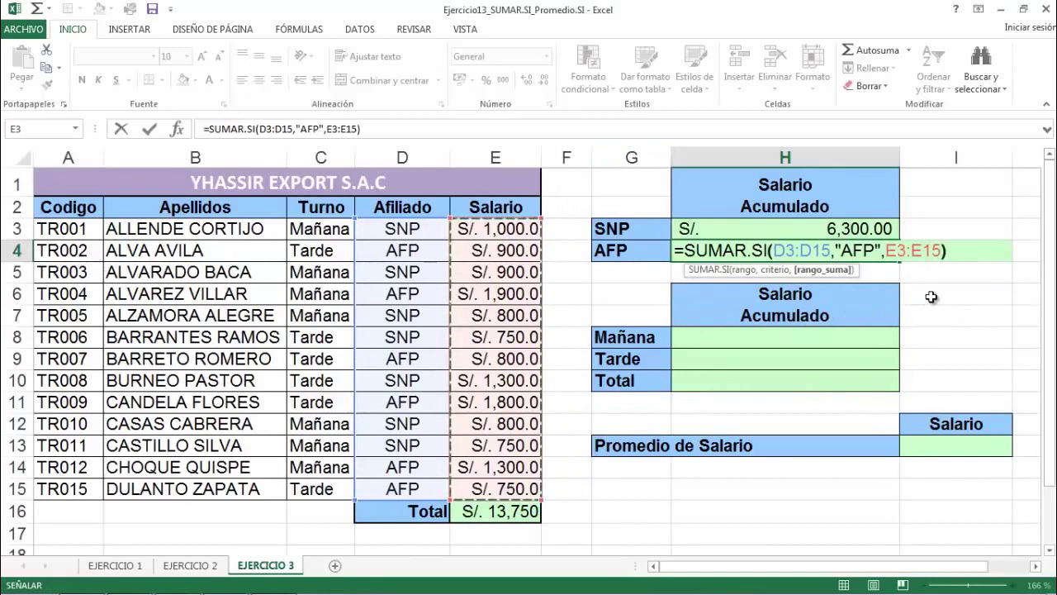
key("Return")
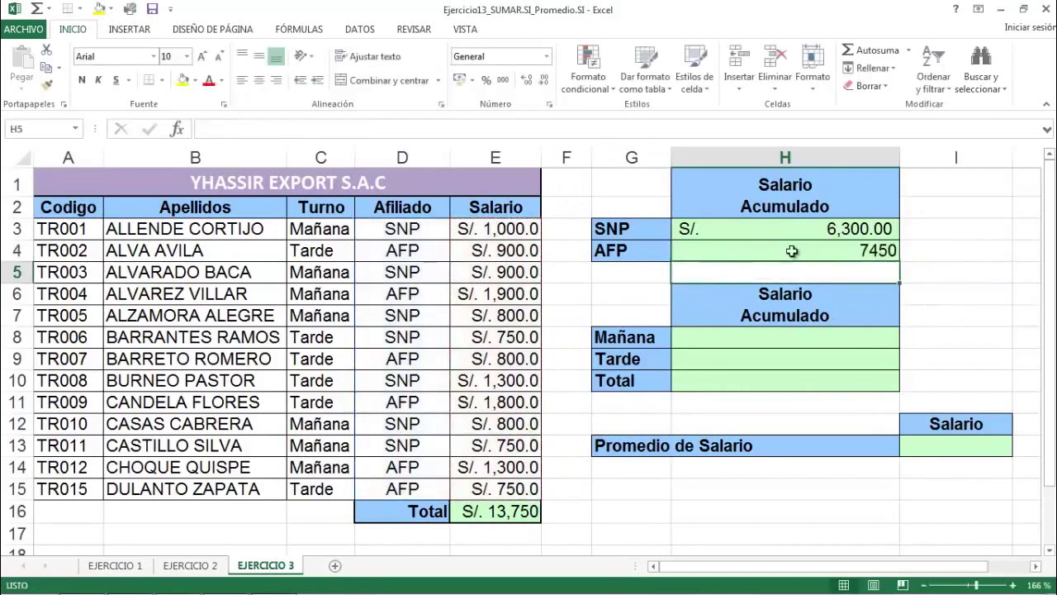
Step: Copy the cell format of H3 onto H4 so the AFP total uses the same S/. accounting format
left_click(833, 246)
left_click(830, 228)
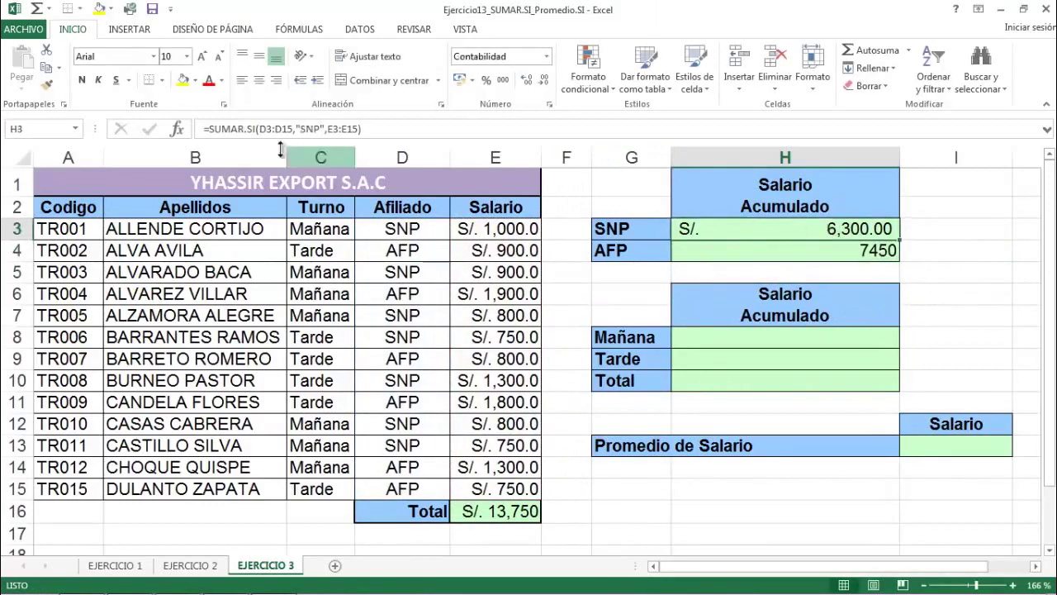
left_click(45, 88)
left_click(826, 249)
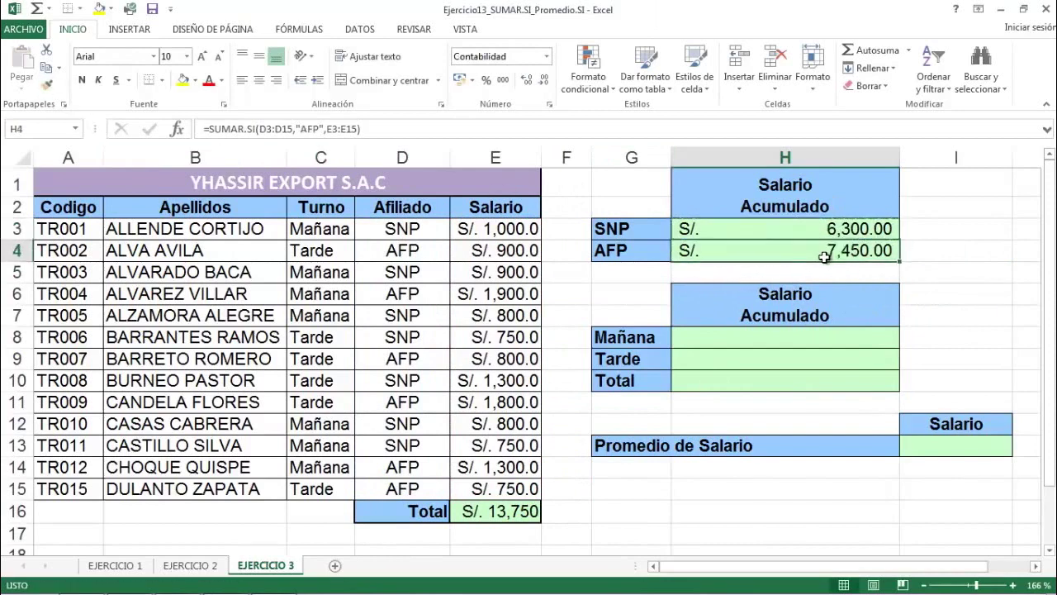
Step: Enter =SUMAR.SI(C3:C15,"Mañana",E3:E15) in H8 to sum the salaries of the Mañana shift
left_click(741, 343)
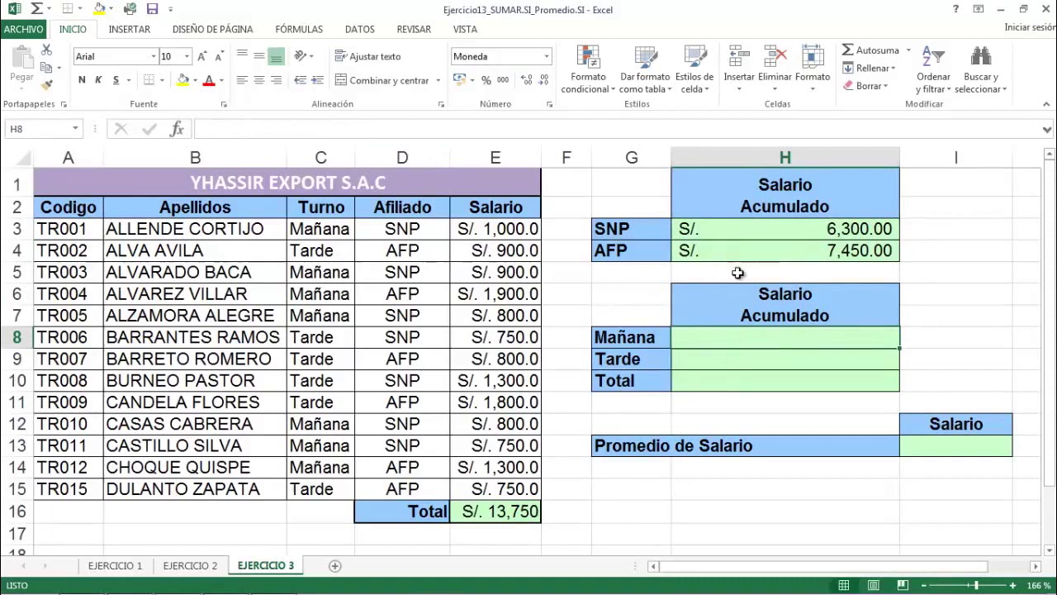
type("=SUMAR")
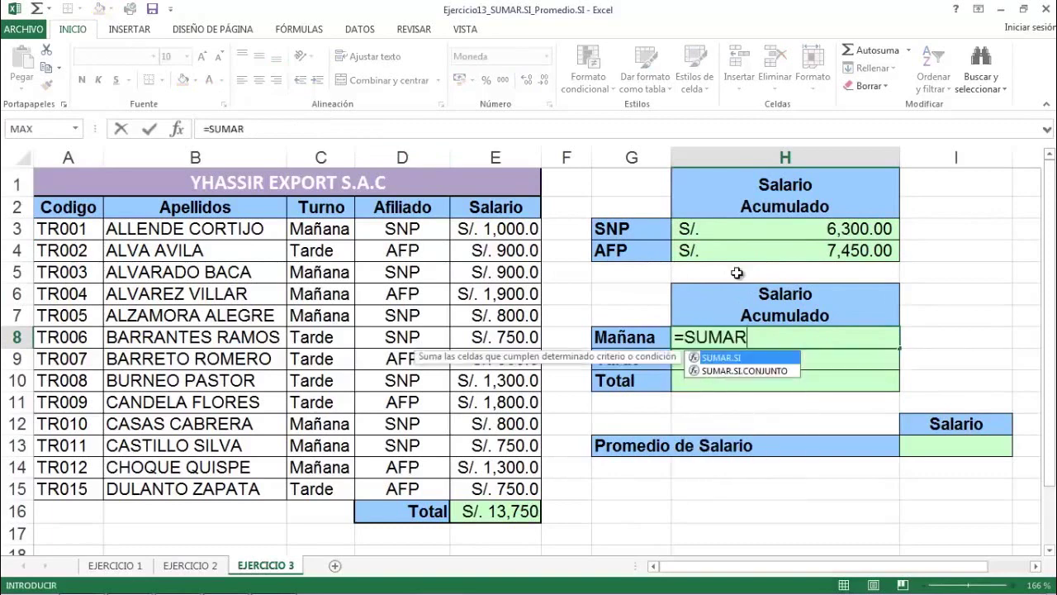
double_click(767, 365)
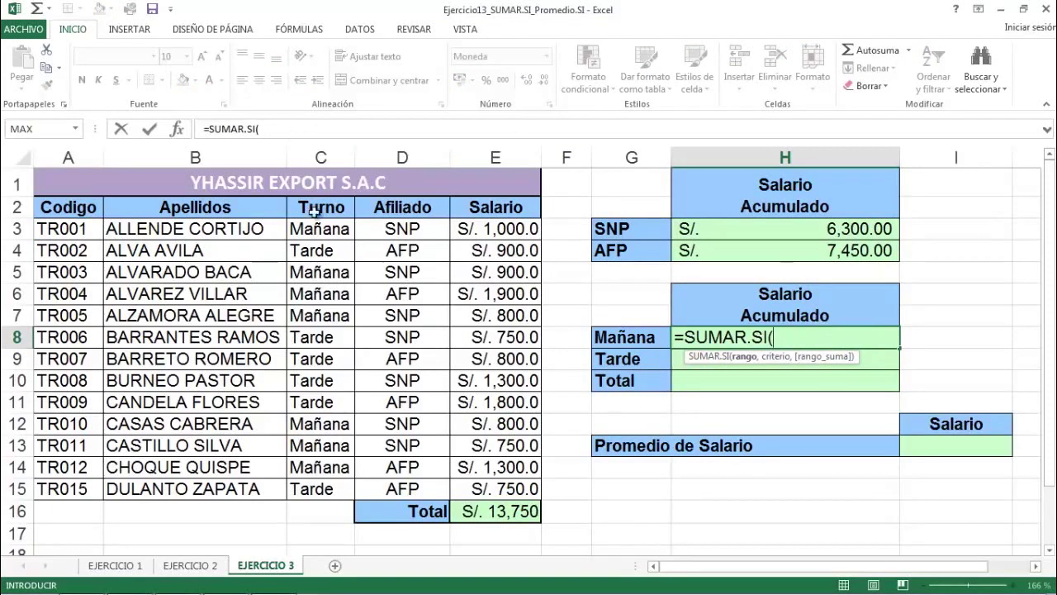
left_click(331, 232)
left_click_drag(326, 255, 321, 488)
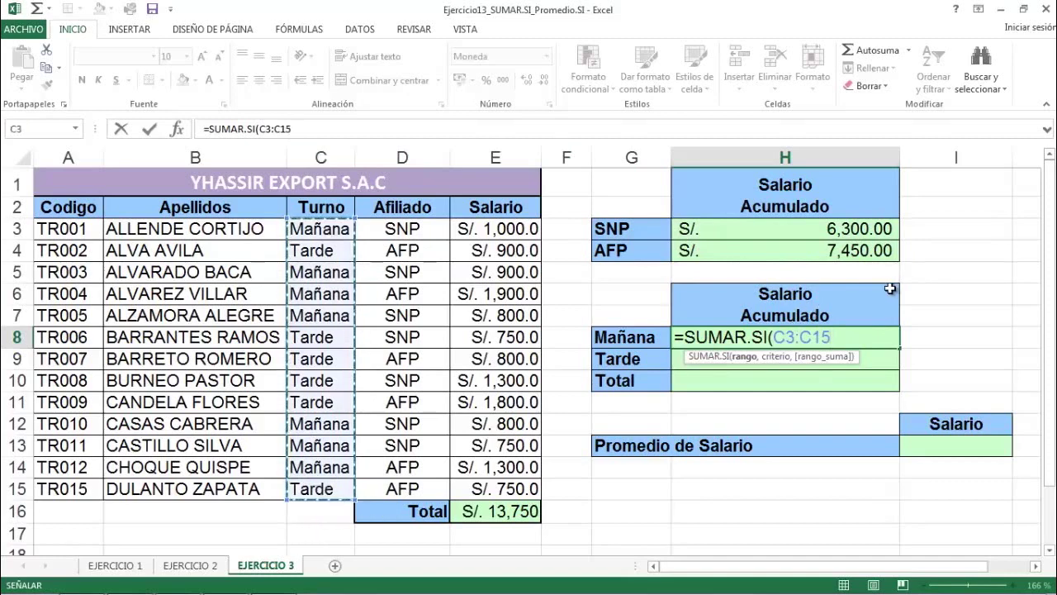
type(",")
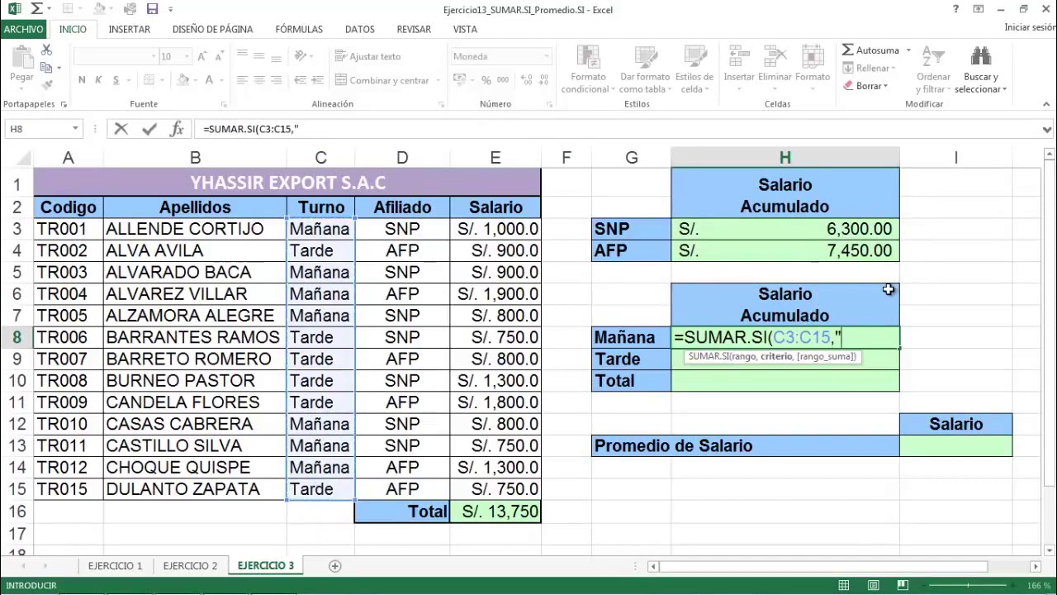
type("\"Mañana")
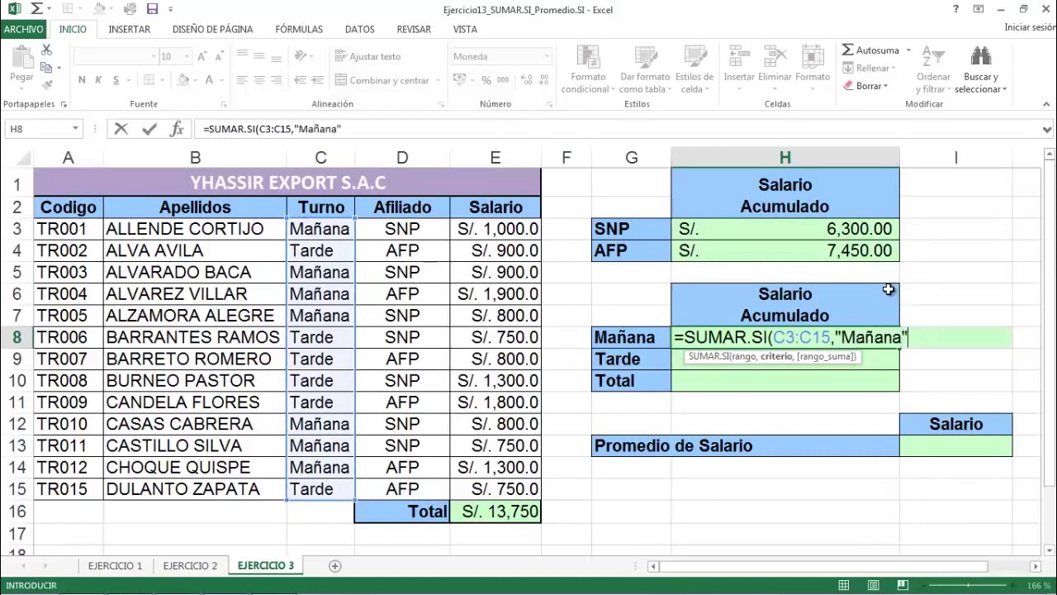
type("\",")
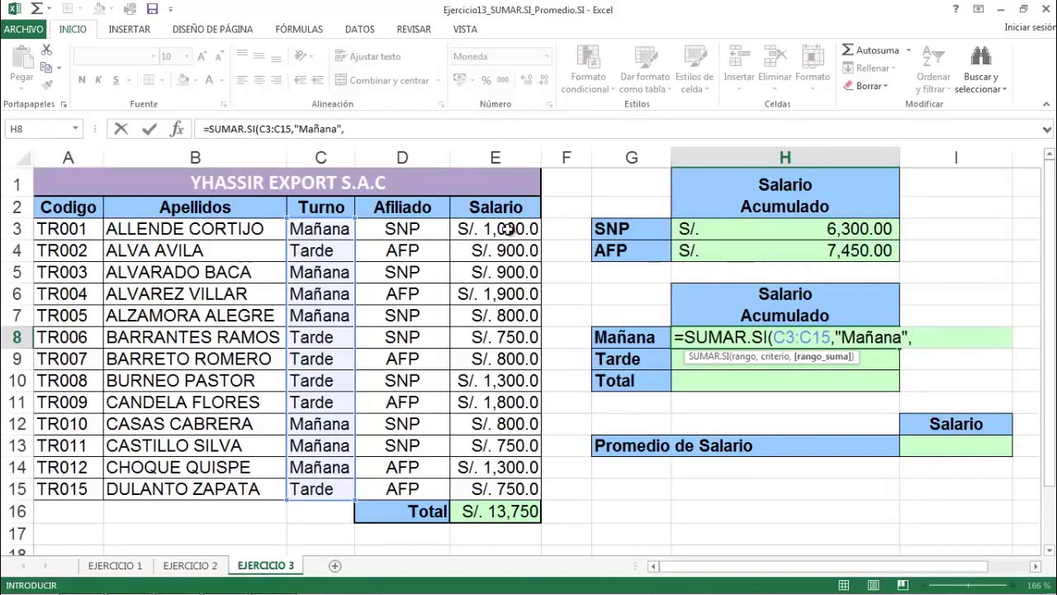
left_click_drag(507, 229, 533, 486)
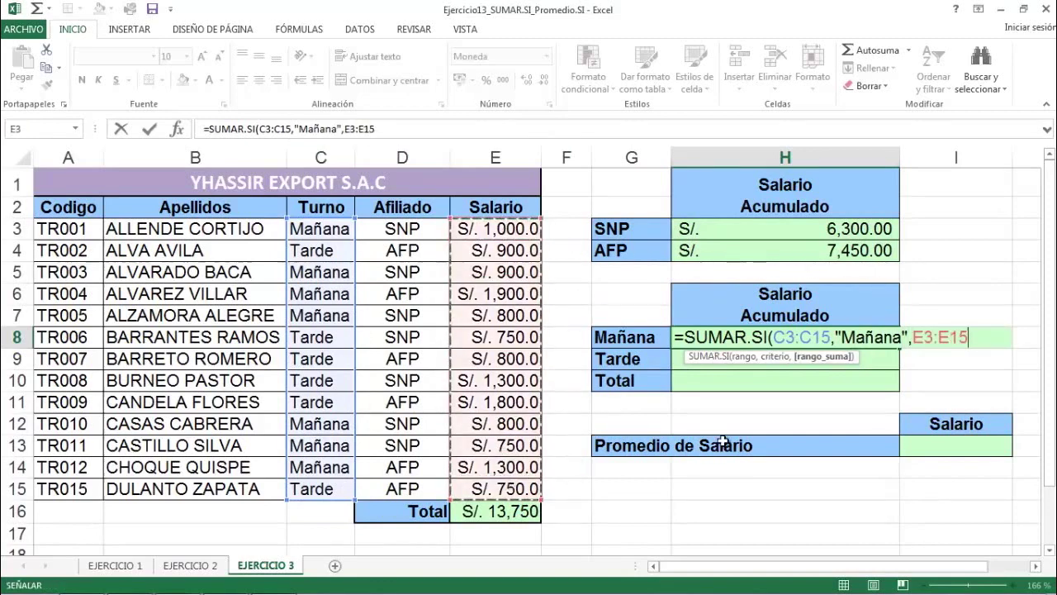
type(")")
key("Return")
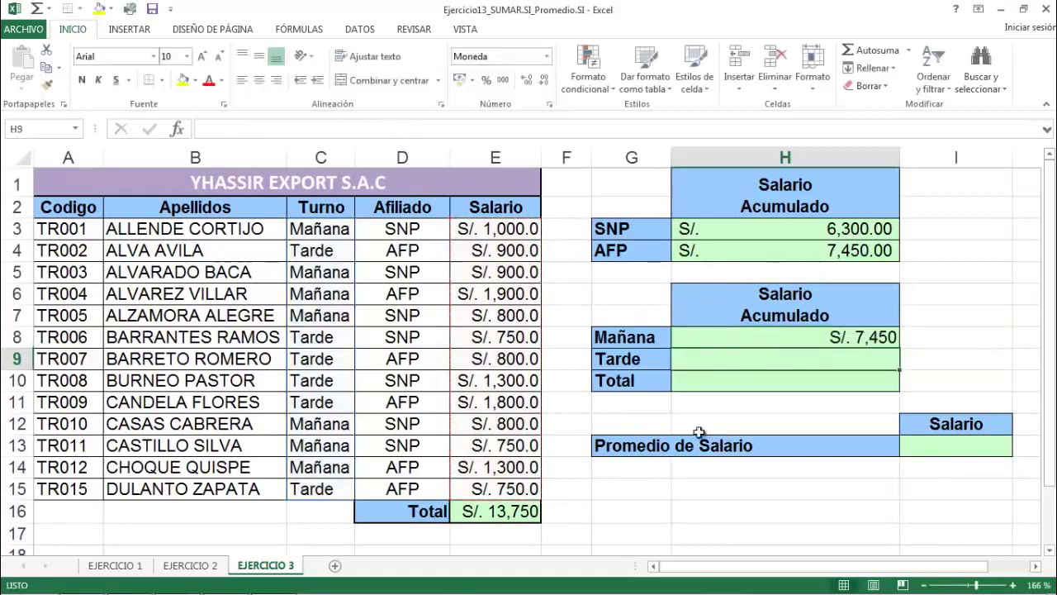
Step: Save the workbook and apply the S/. accounting number format to the Mañana total in H8
left_click(768, 337)
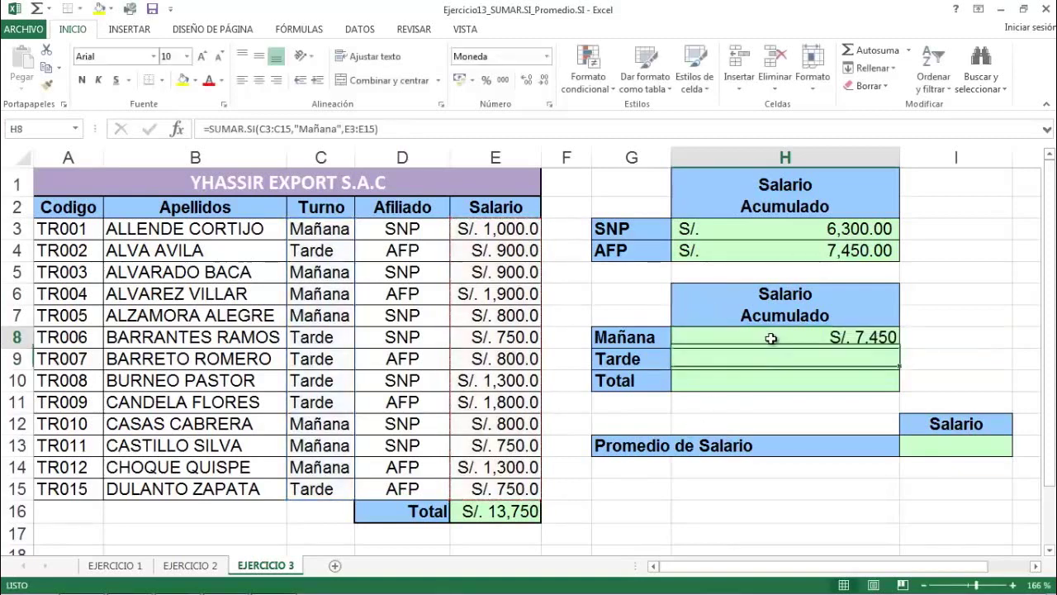
left_click(153, 10)
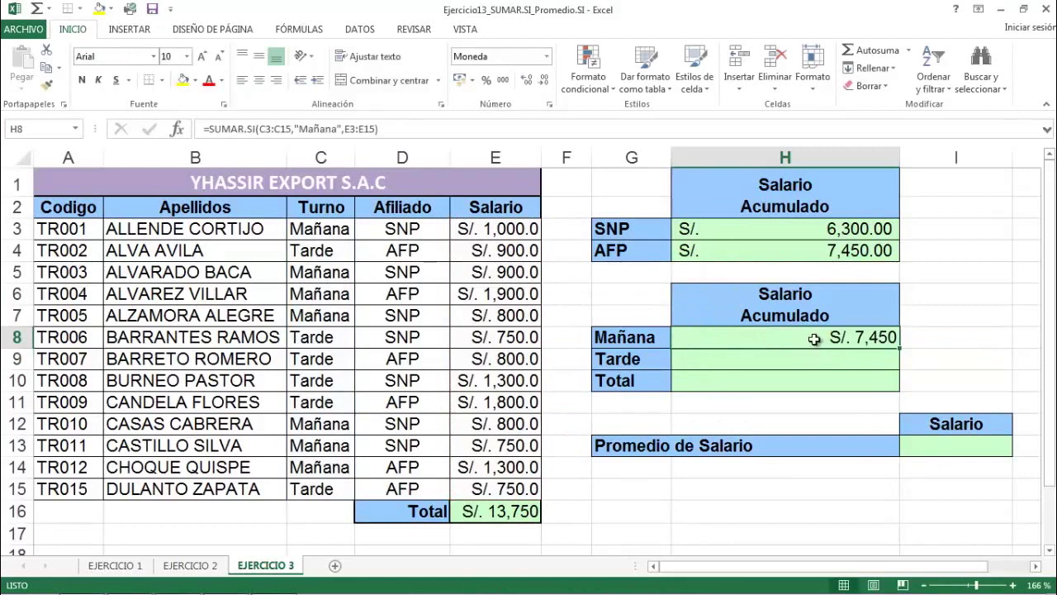
left_click(459, 81)
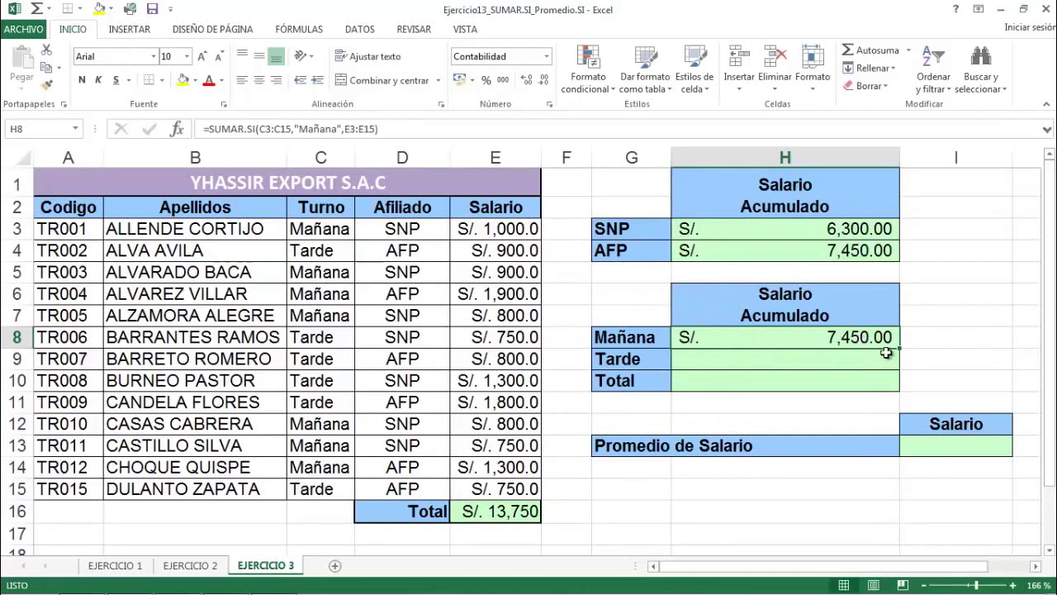
Step: Fill the H8 formula down to H9 and correct the copy to =SUMAR.SI(C3:C15,"Tarde",E3:E15)
left_click_drag(902, 348, 901, 370)
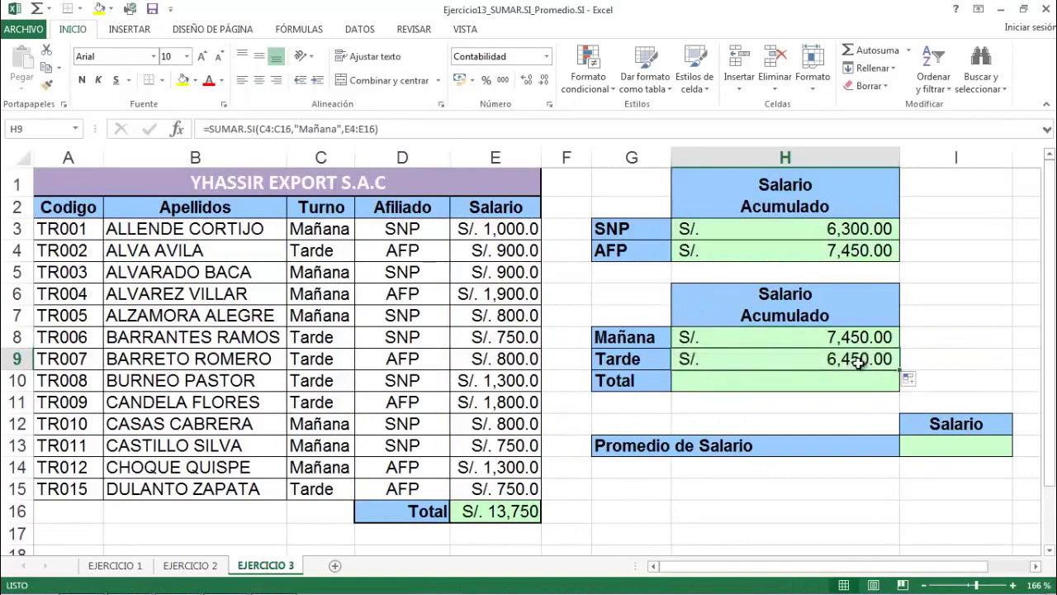
double_click(859, 360)
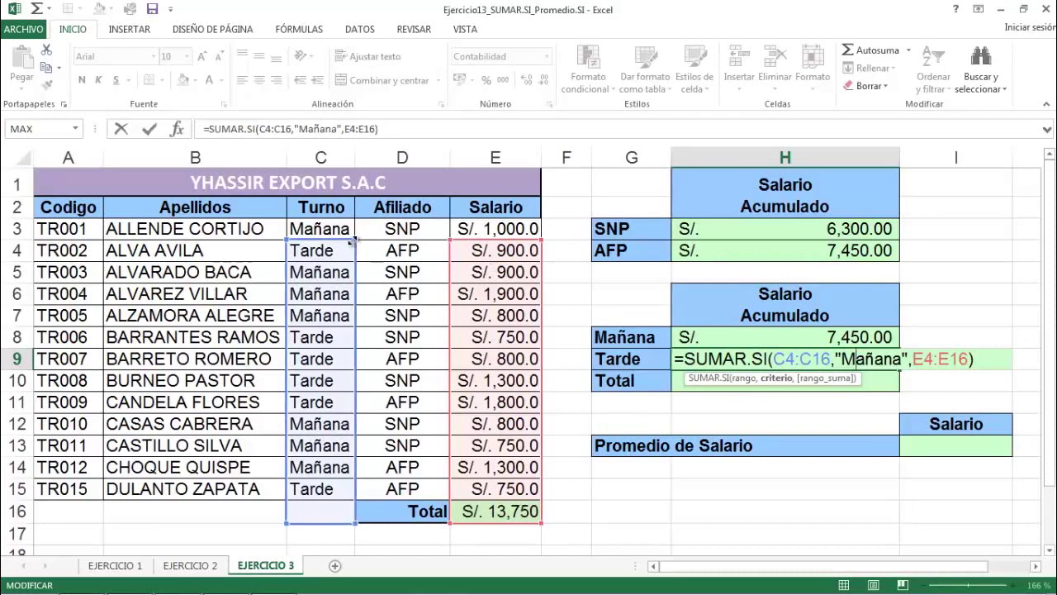
left_click_drag(344, 248, 341, 235)
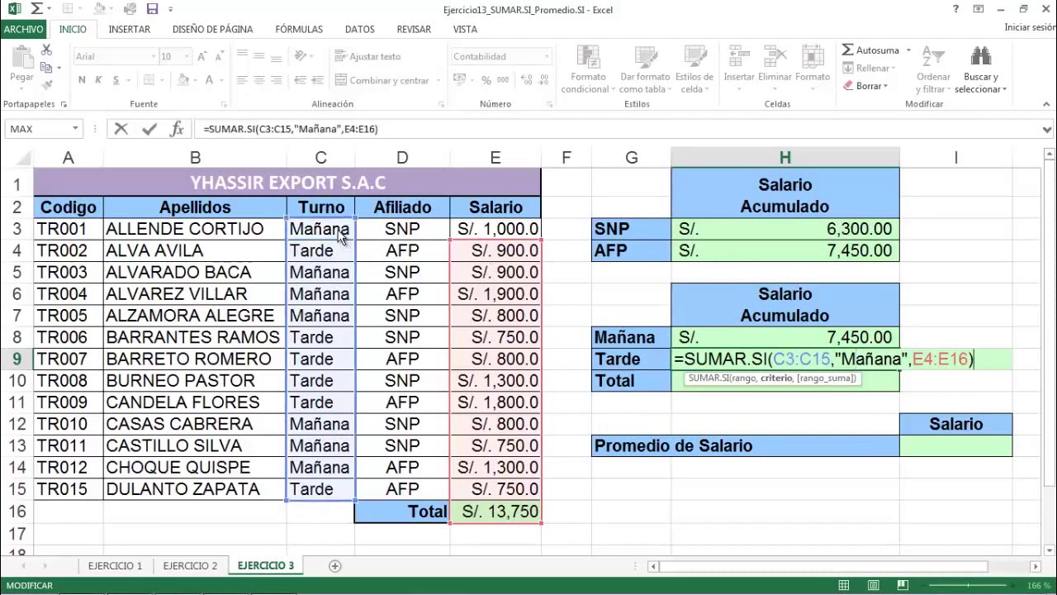
left_click_drag(512, 241, 512, 236)
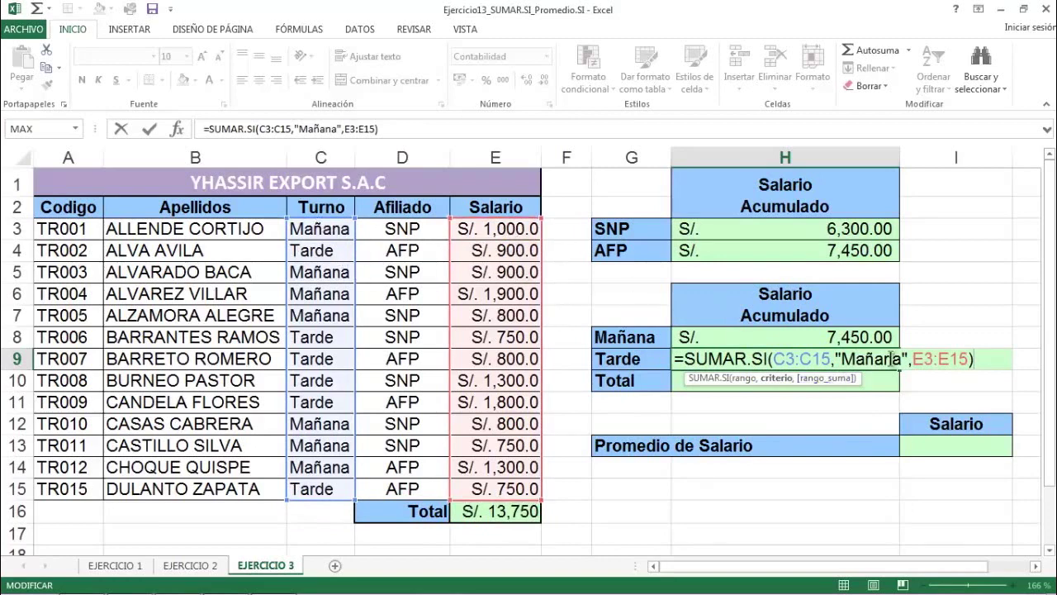
left_click_drag(901, 360, 844, 360)
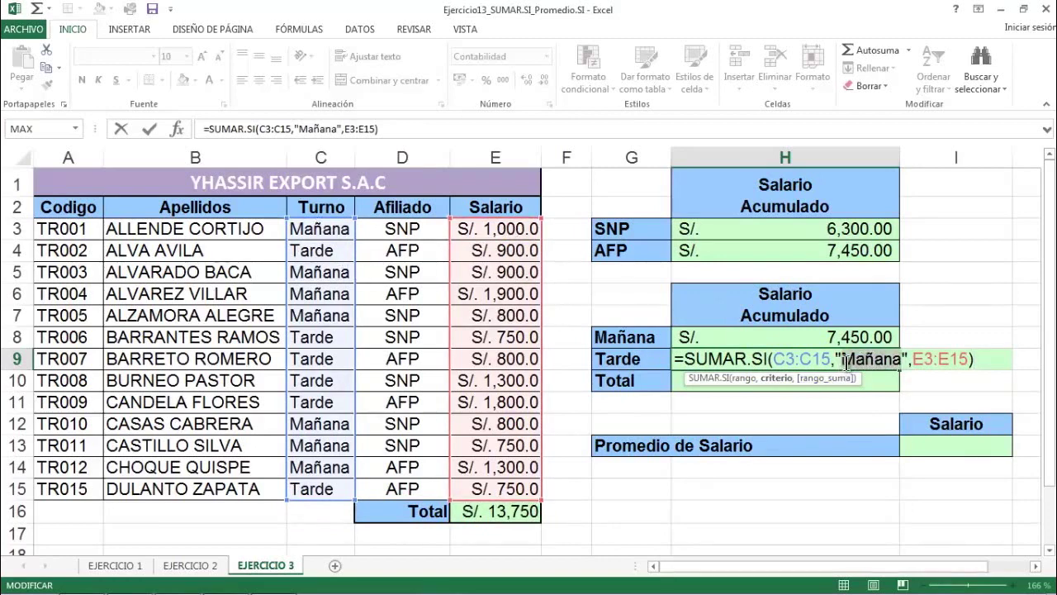
type("Tarde")
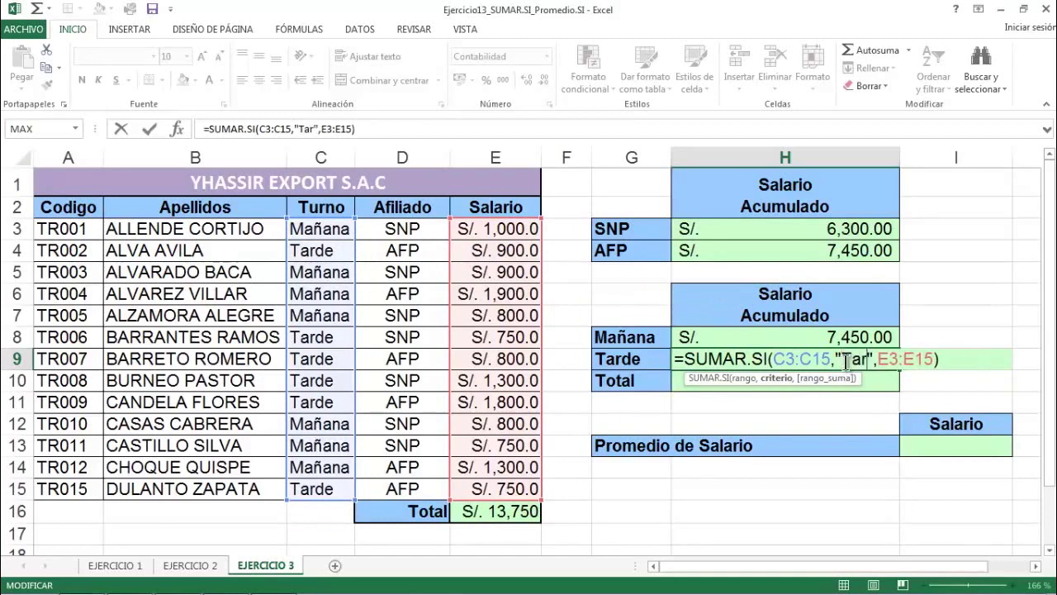
key("Return")
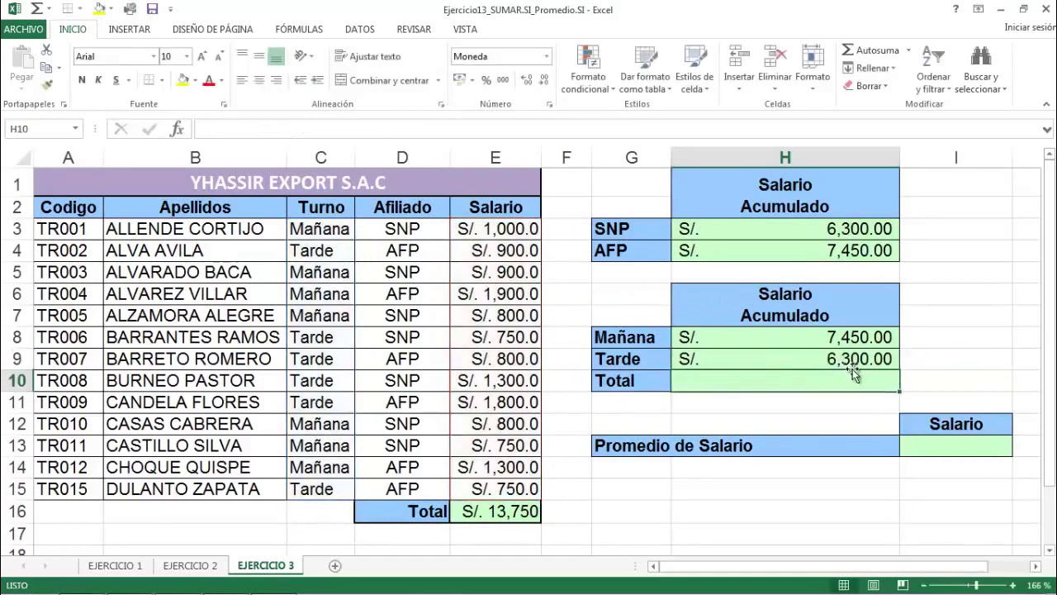
Step: Review the Tarde formula in H9 and clear it from the cell
double_click(847, 361)
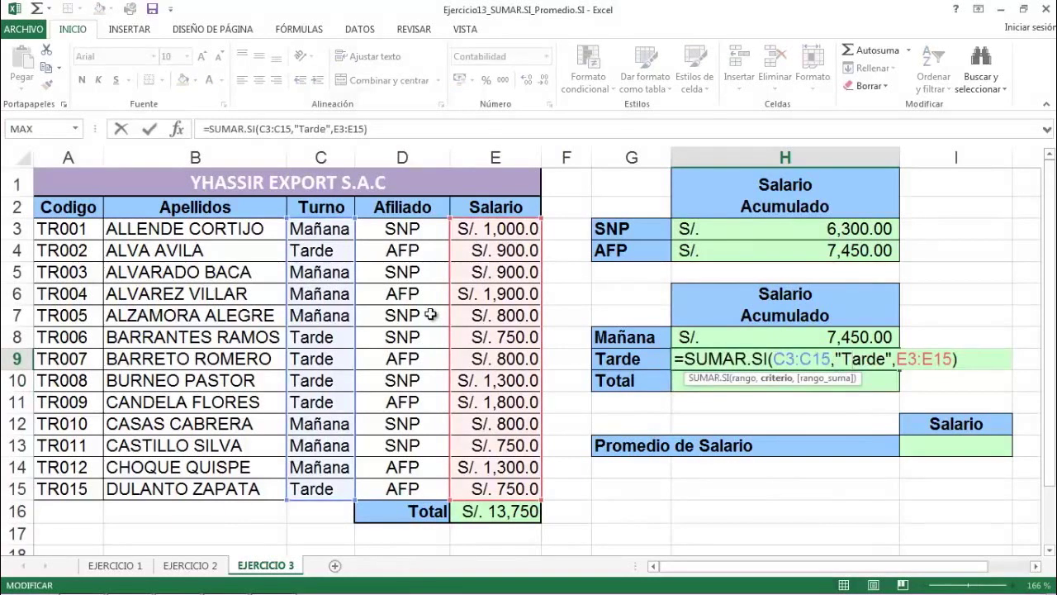
key("Return")
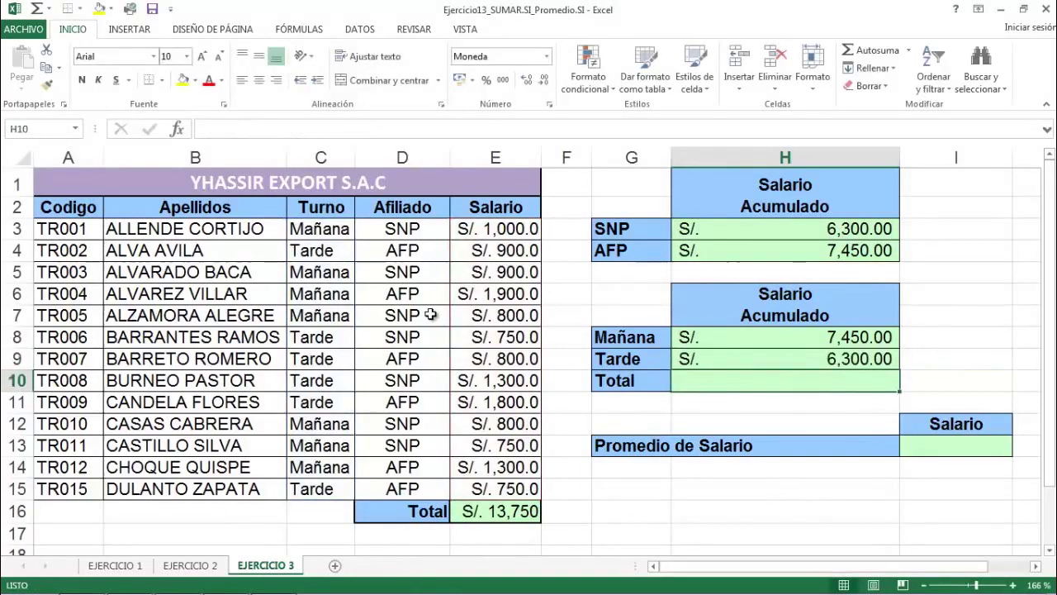
left_click(780, 363)
key("Delete")
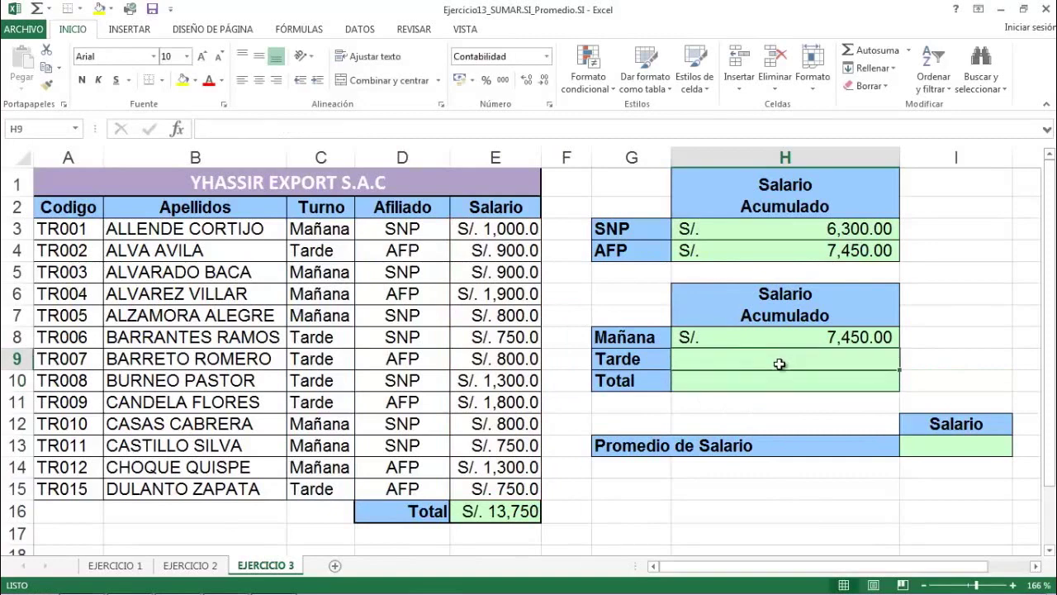
Step: Make both ranges in the H8 formula absolute, so it reads =SUMAR.SI($C$3:$C$15,"Mañana",$E$3:$E$15)
left_click(781, 335)
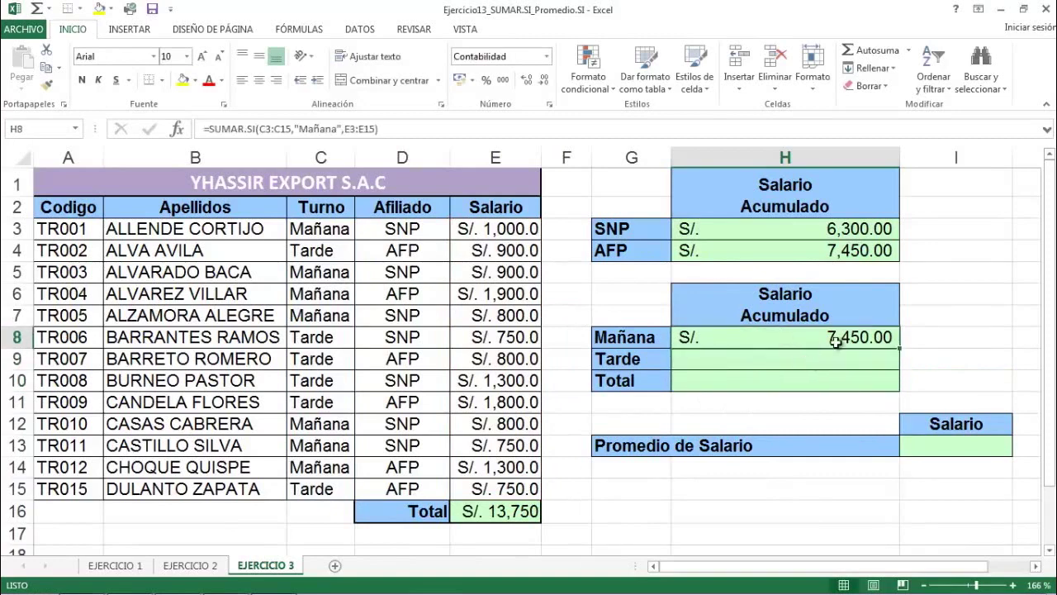
double_click(837, 340)
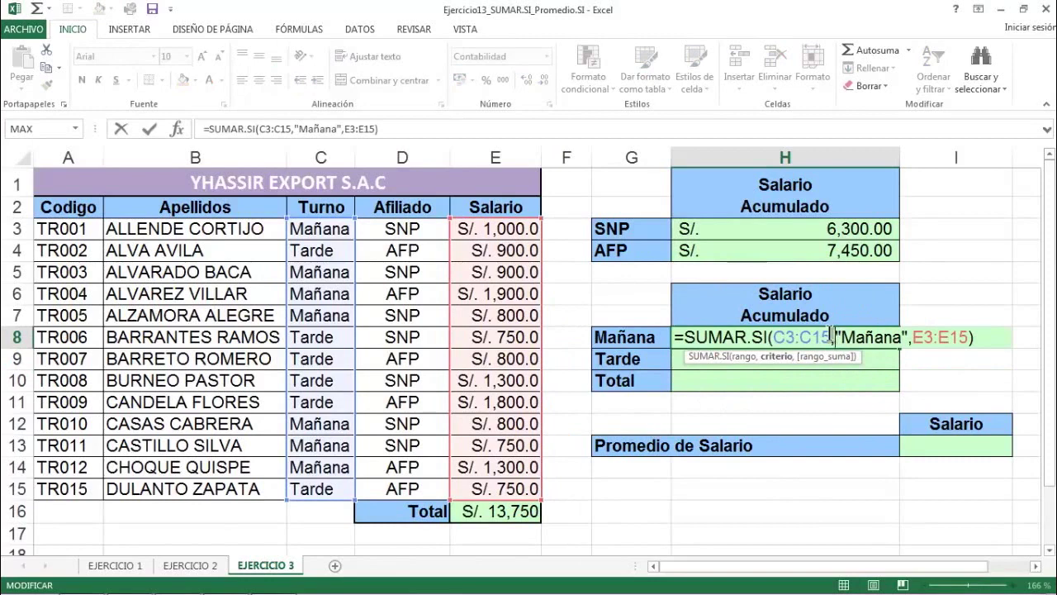
key("Return")
double_click(831, 345)
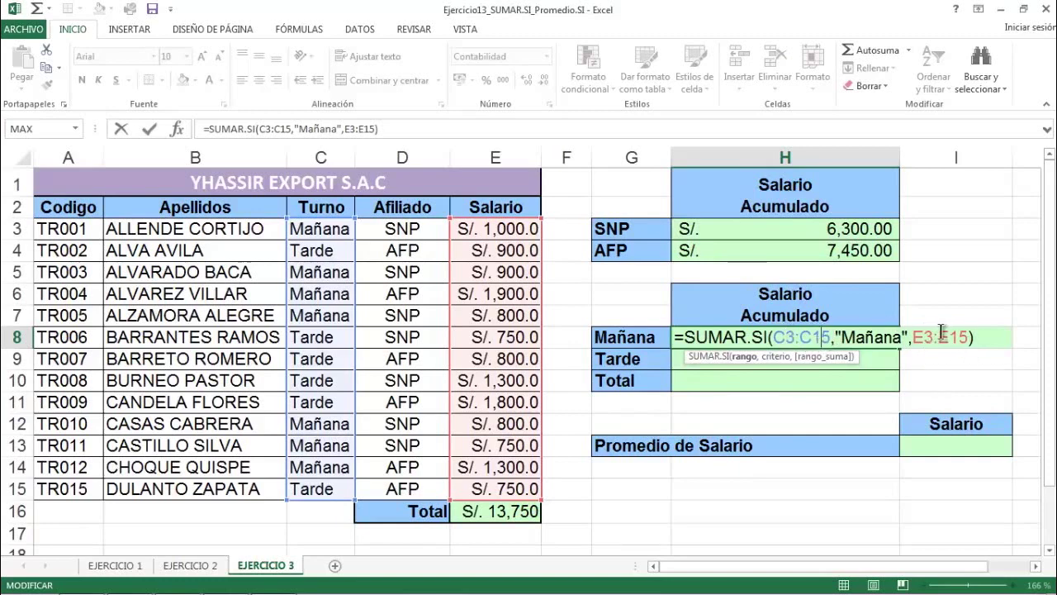
key("Right")
key("Right")
key("Right")
key("Right")
key("Right")
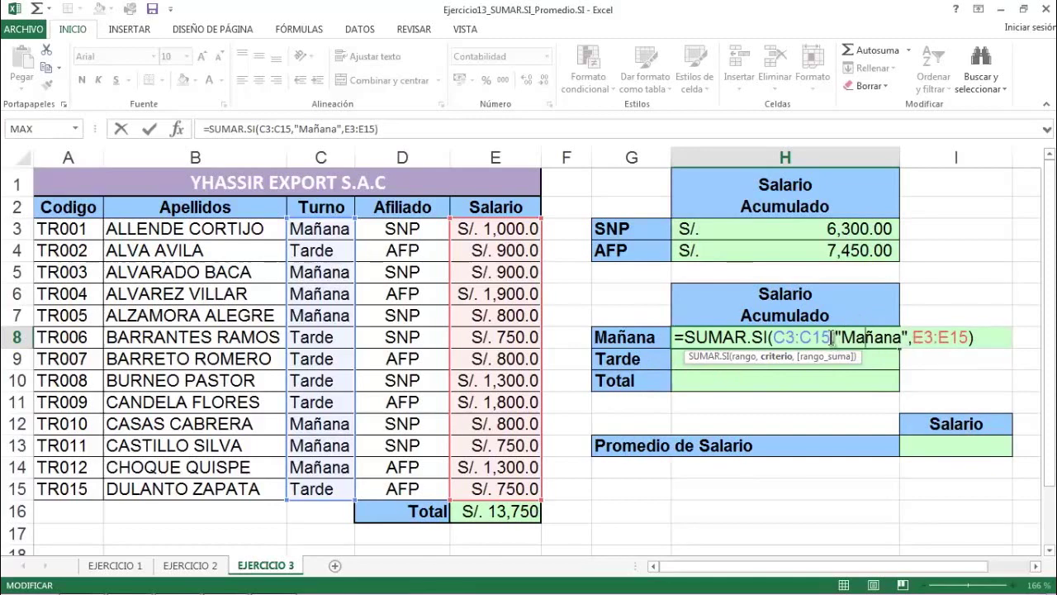
left_click_drag(833, 337, 777, 340)
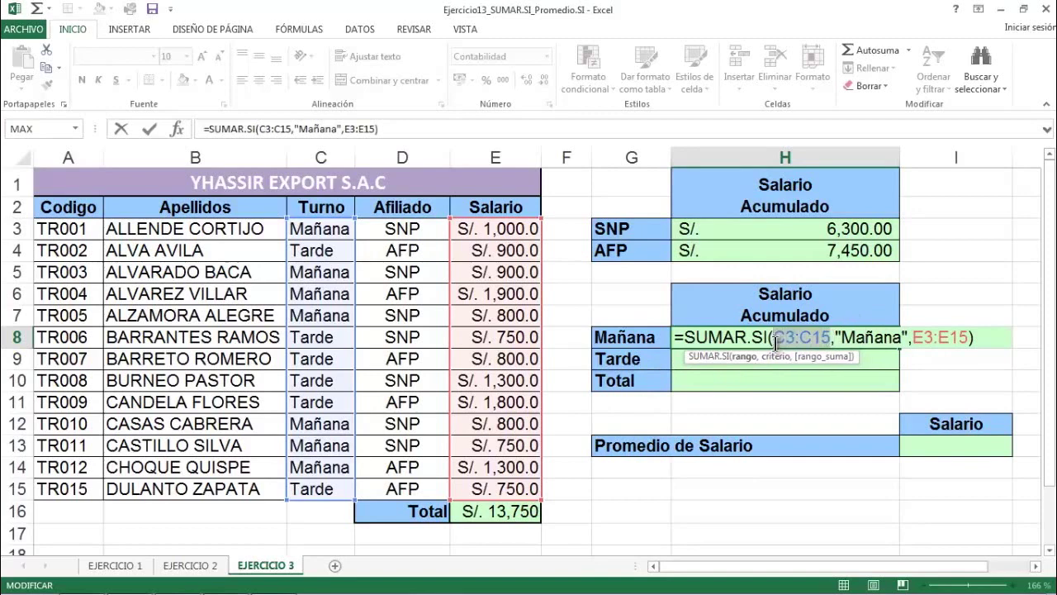
key("F4")
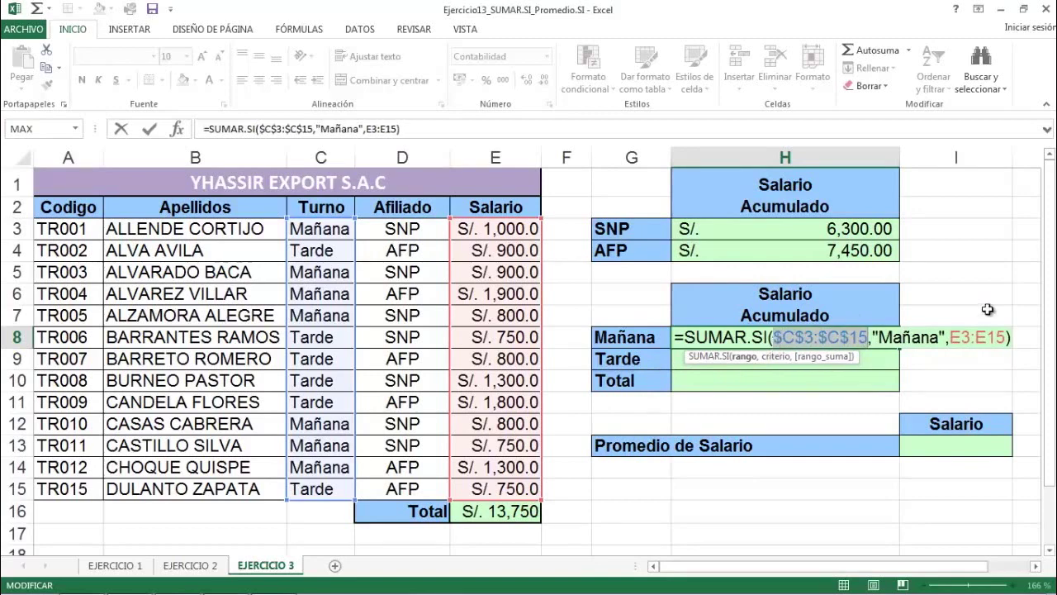
left_click_drag(950, 337, 1007, 336)
key("F4")
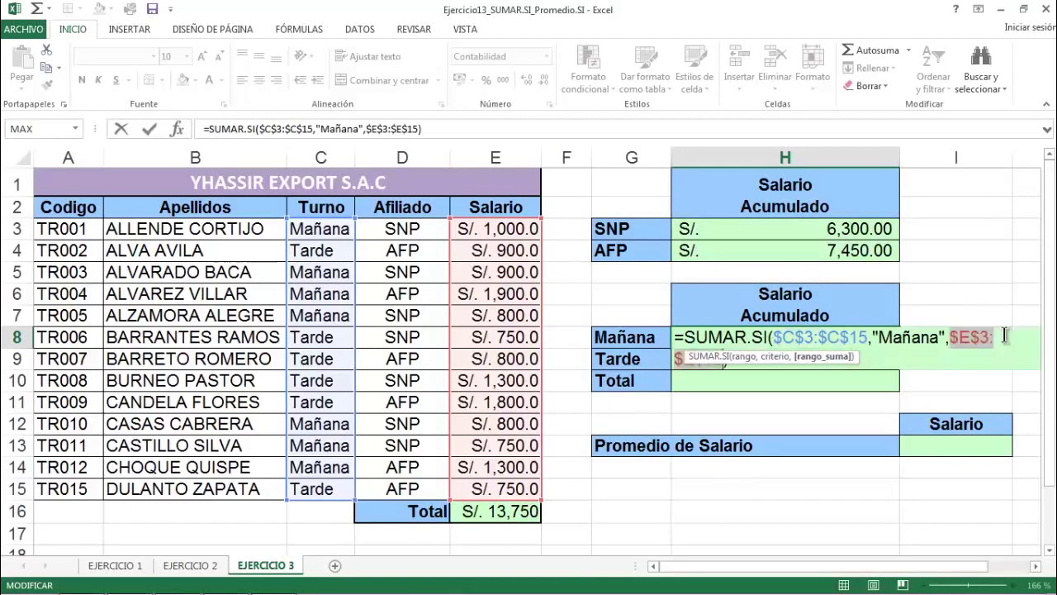
key("Return")
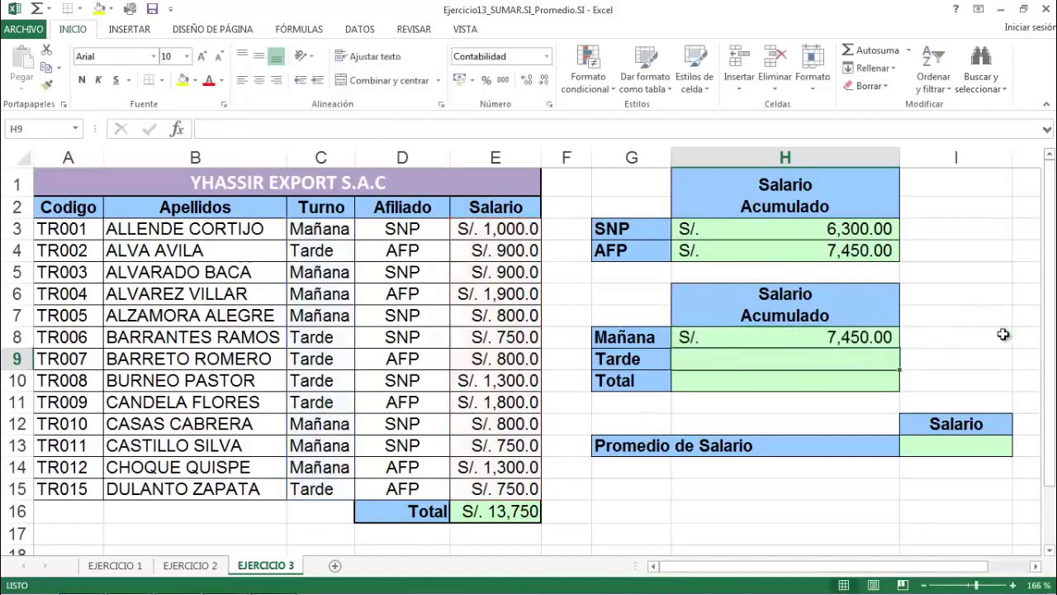
Step: Fill the H8 formula down to H9, change the copy's criterion to "Tarde", and recheck the Mañana formula in H8
left_click(863, 339)
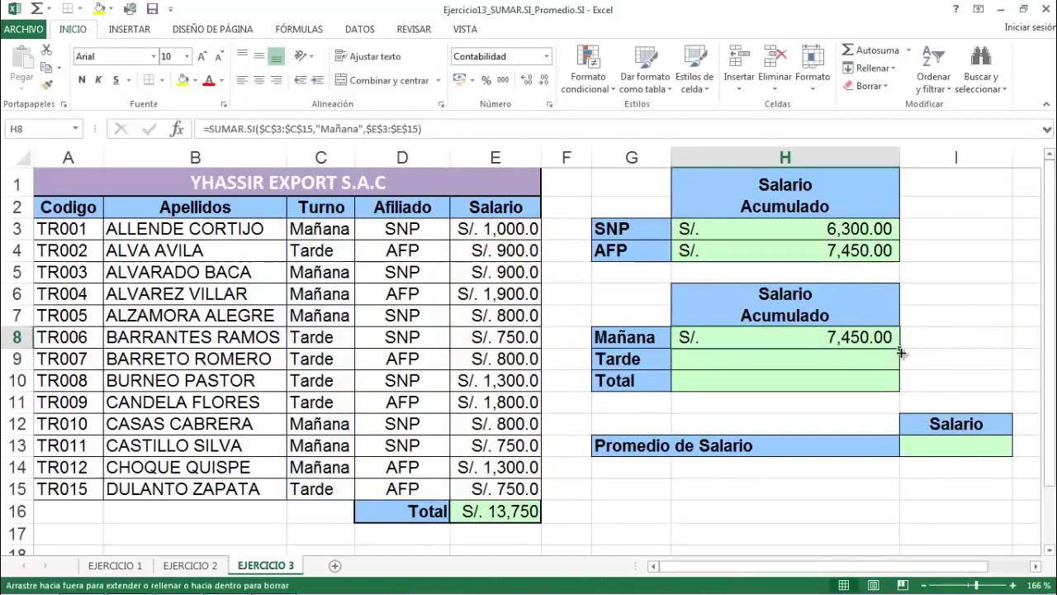
left_click_drag(901, 349, 901, 370)
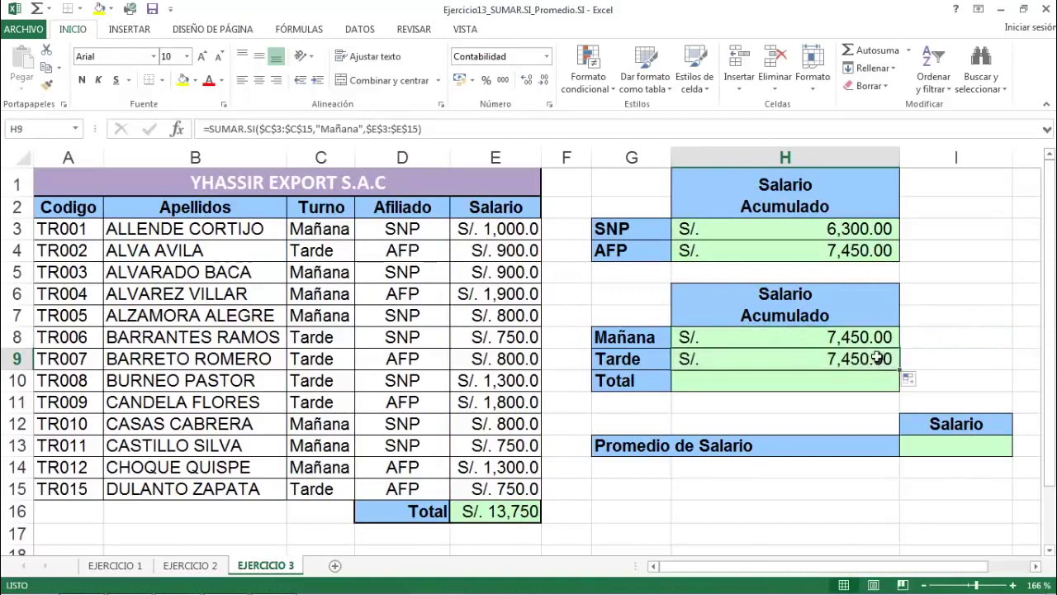
double_click(875, 357)
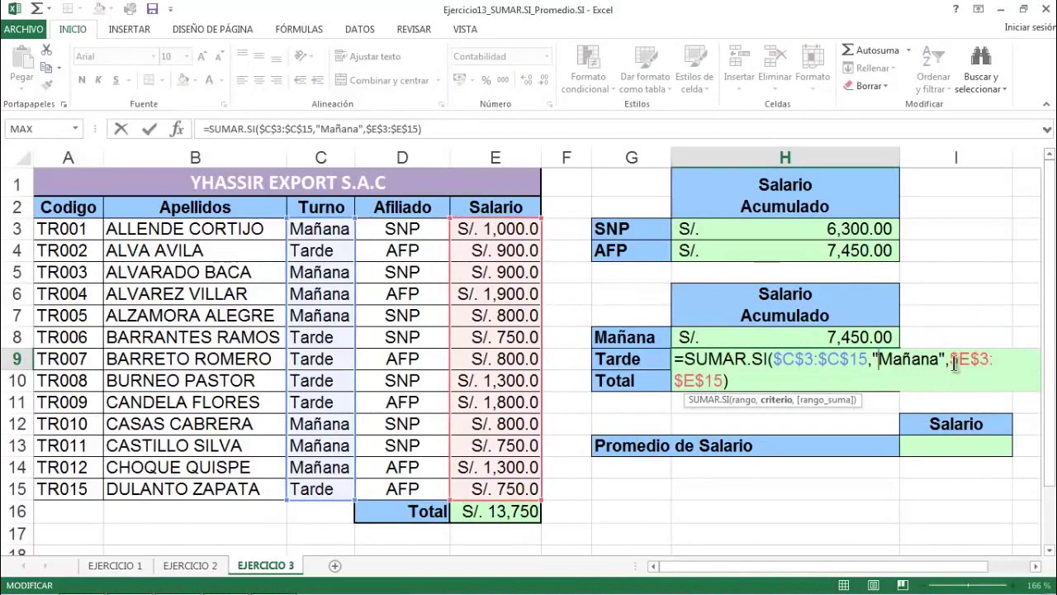
left_click_drag(942, 360, 883, 362)
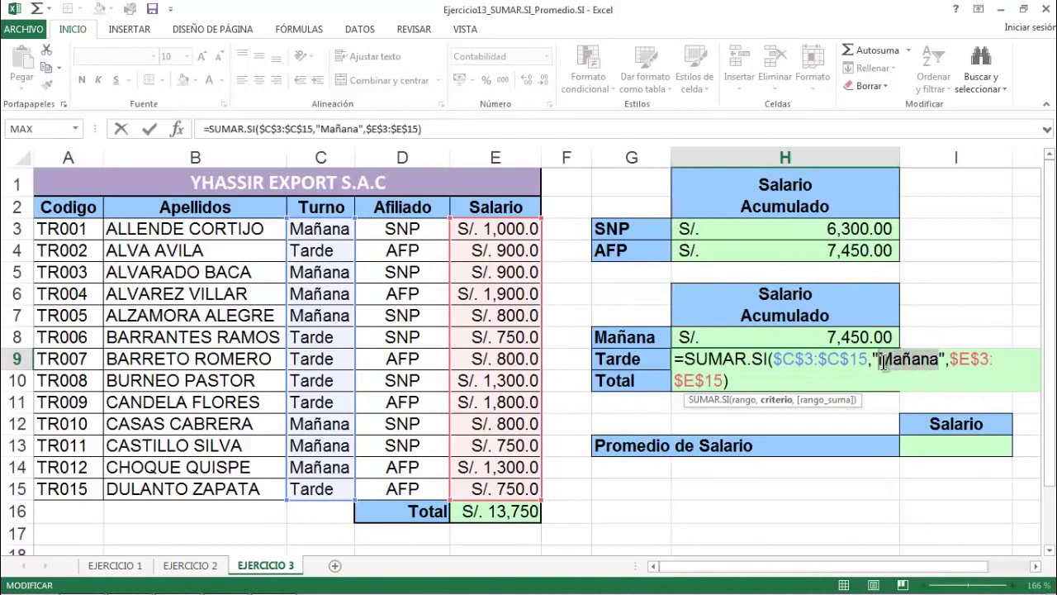
type("T")
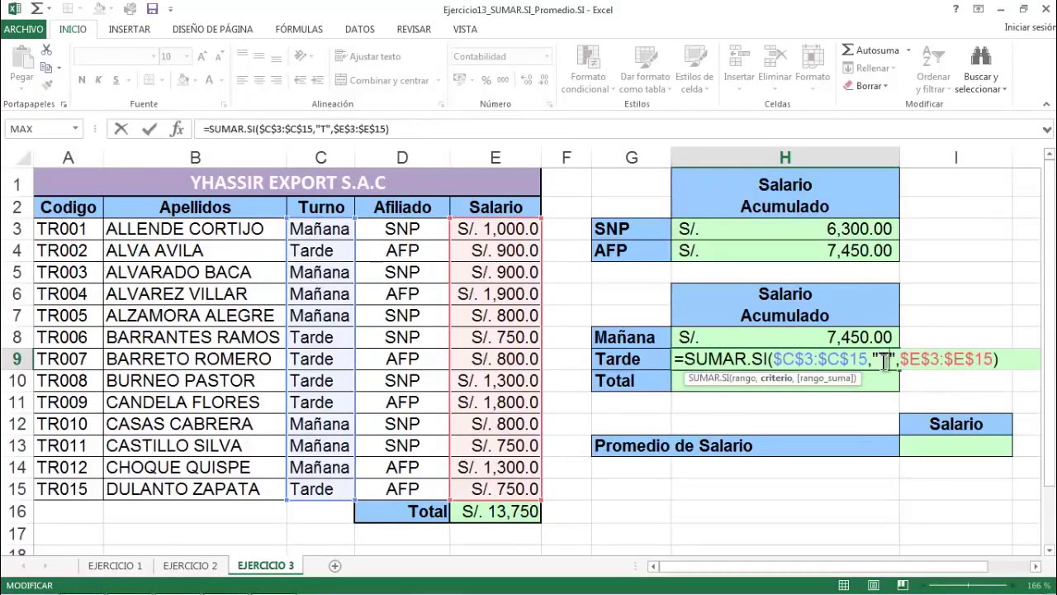
type("arde")
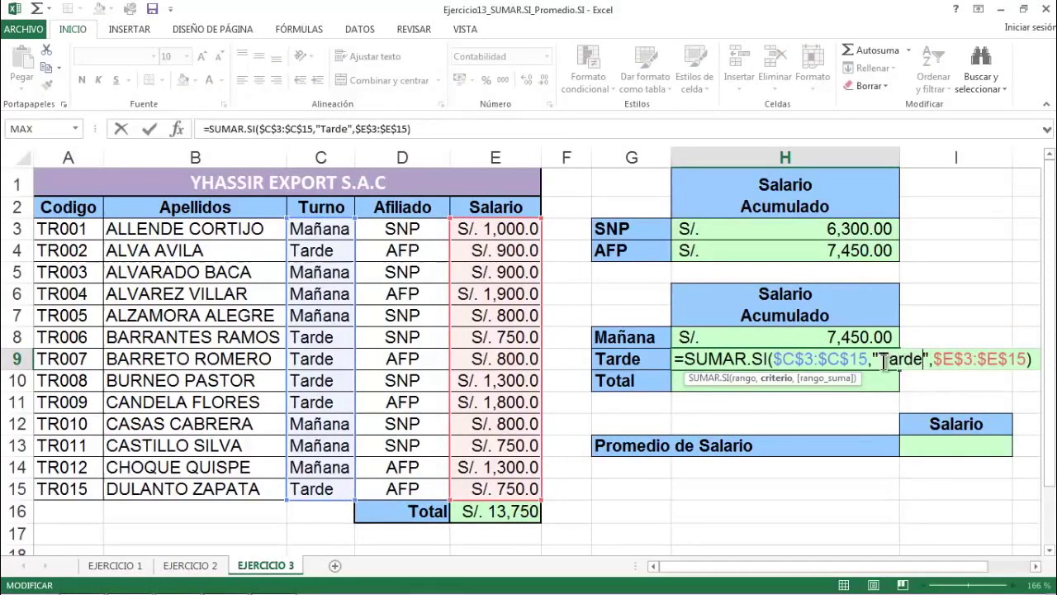
key("Return")
left_click(795, 343)
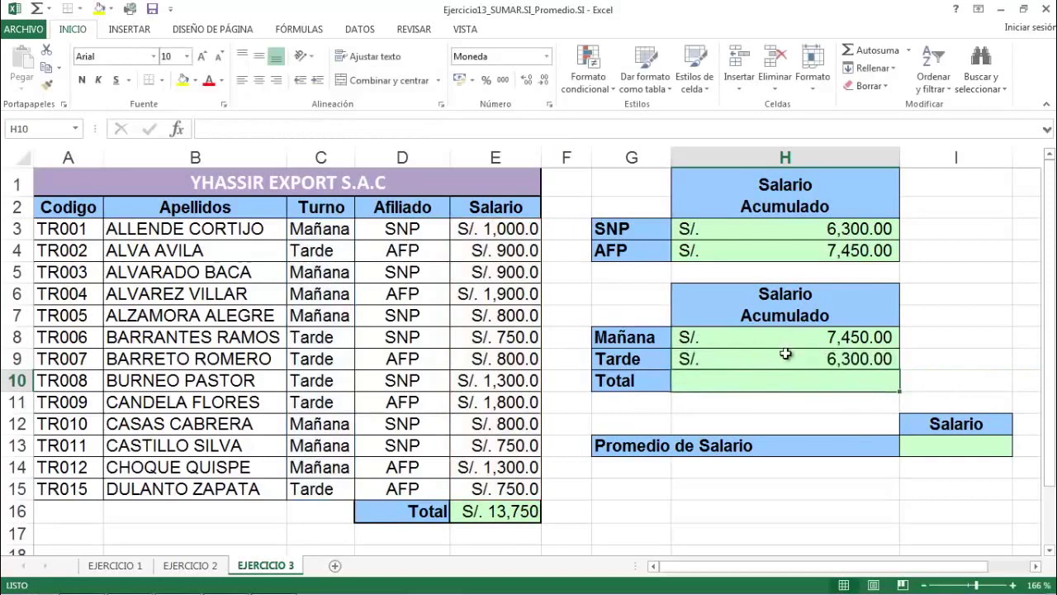
key("F2")
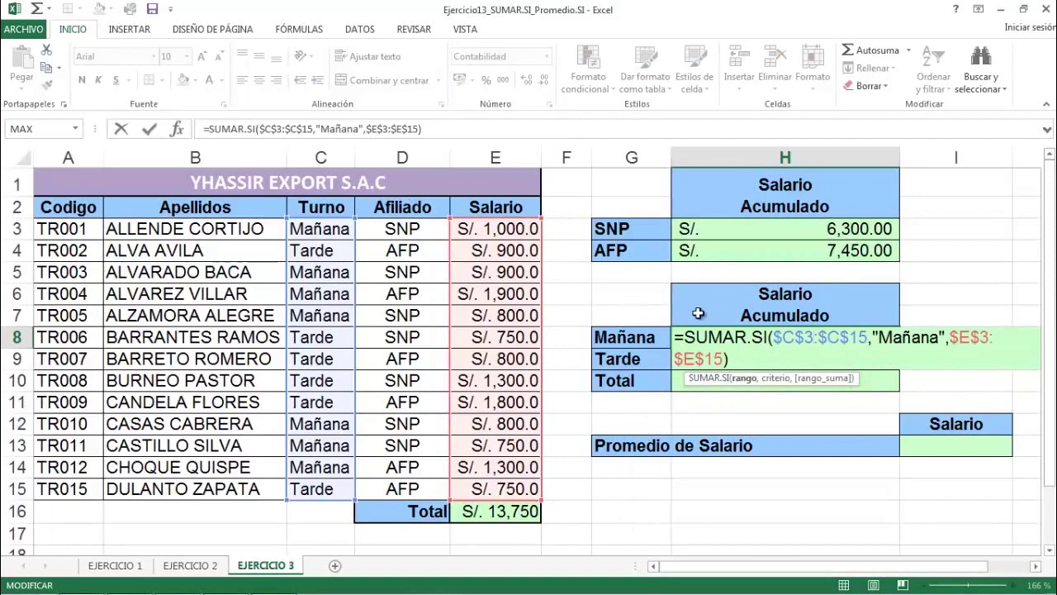
key("Return")
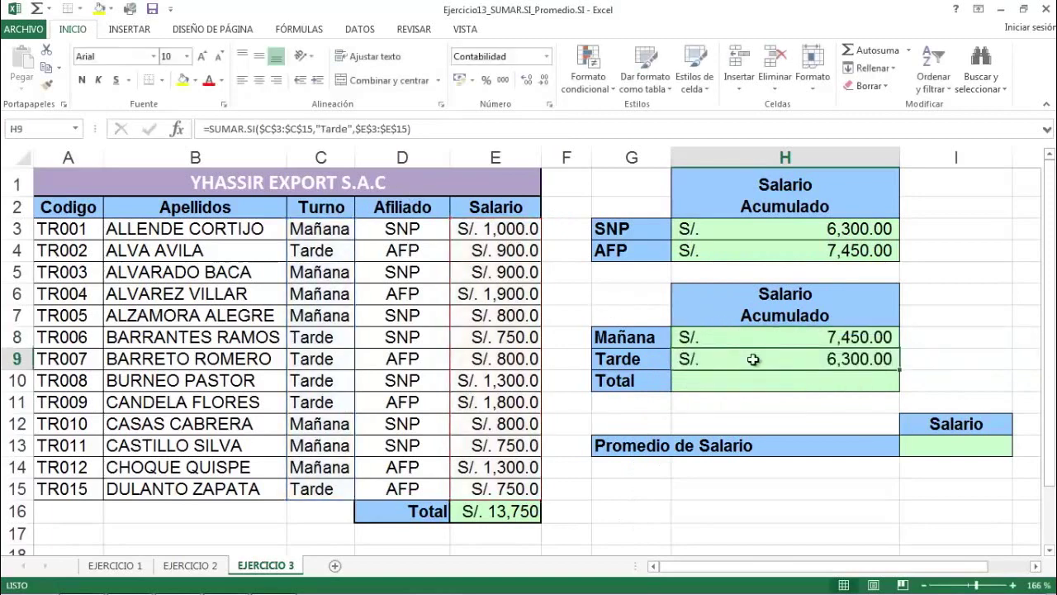
Step: Total the Mañana and Tarde salaries in H10 with =SUMA(H8:H9) and apply the S/. accounting number format
left_click(791, 386)
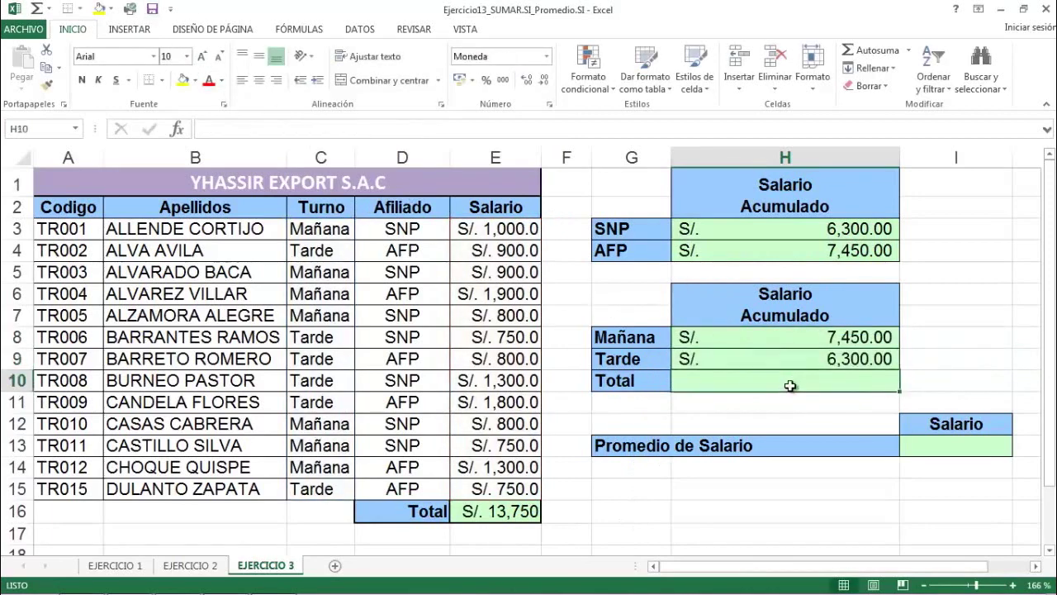
left_click(870, 52)
key("Return")
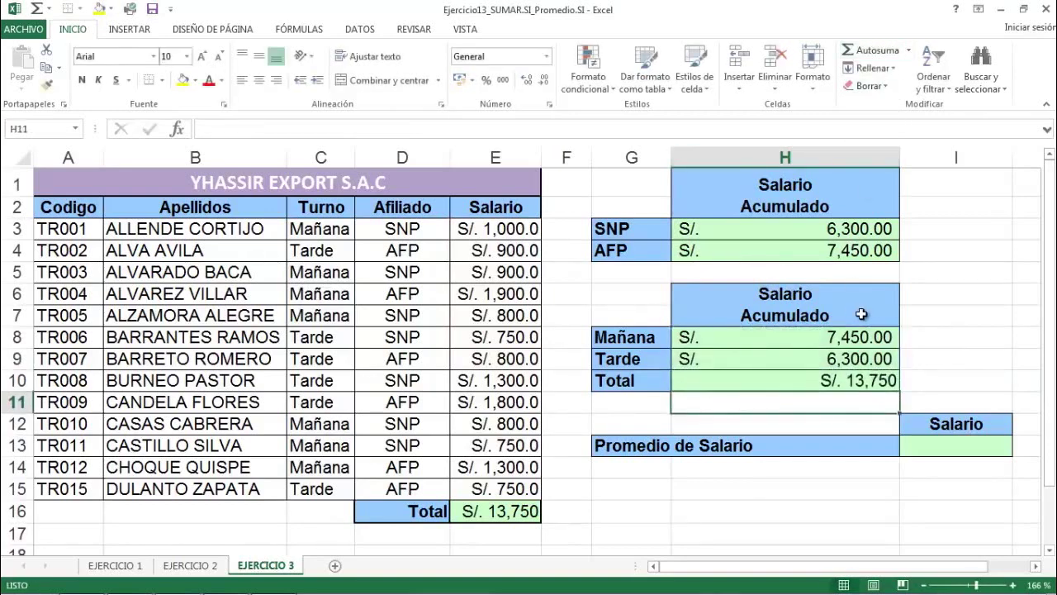
left_click(856, 383)
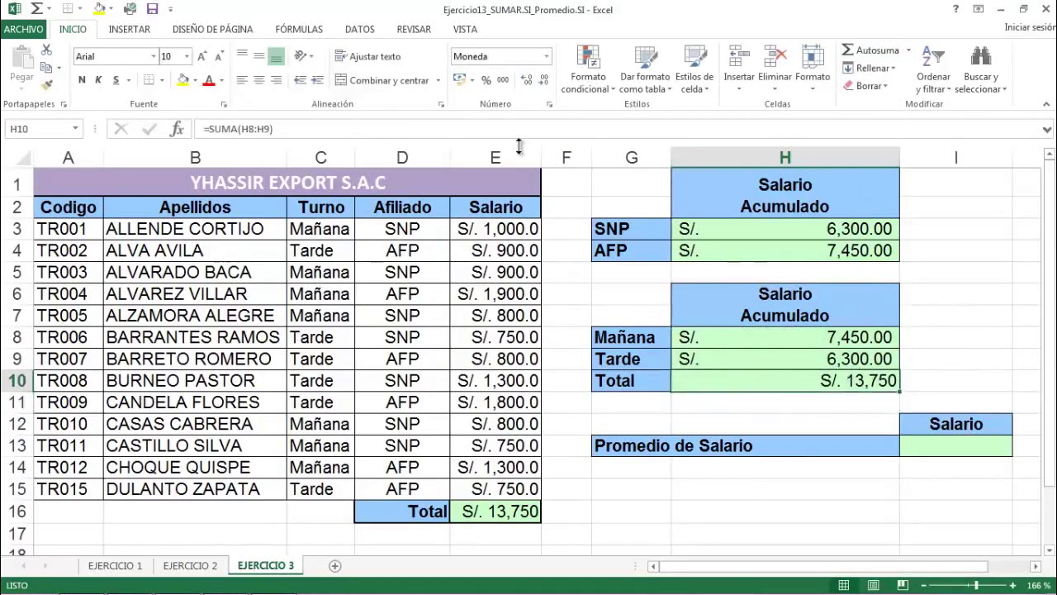
left_click(459, 80)
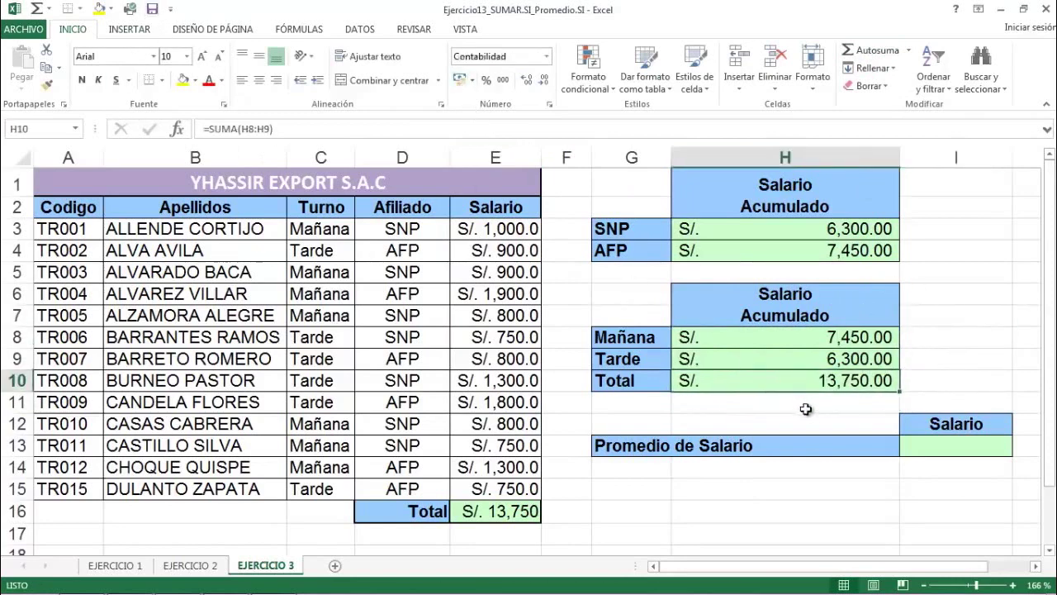
Step: Calculate the average salary in I13 with =PROMEDIO(E3:E15) and apply the S/. accounting number format
left_click(790, 446)
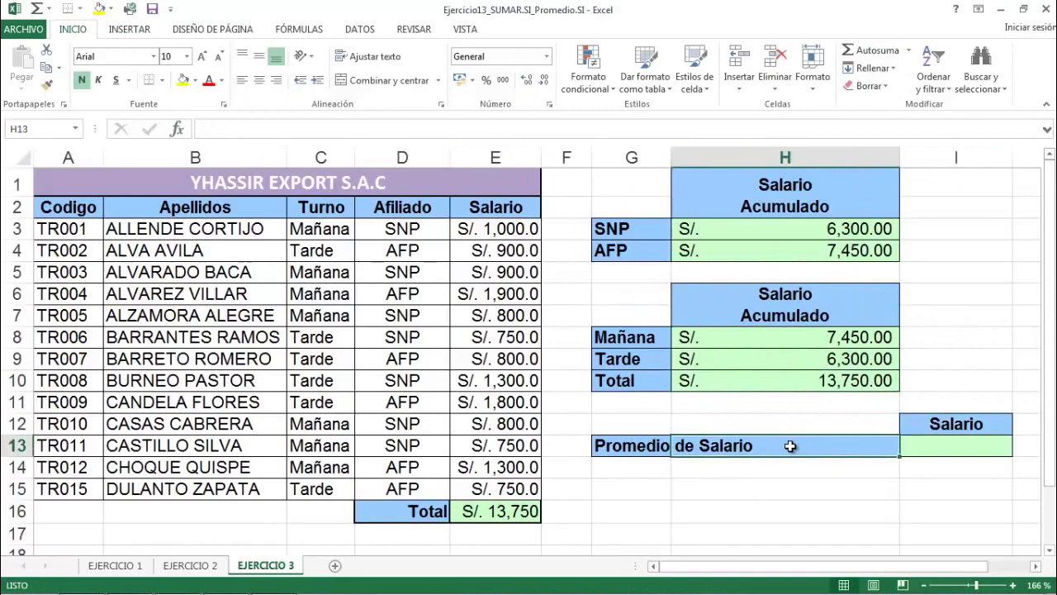
left_click(947, 454)
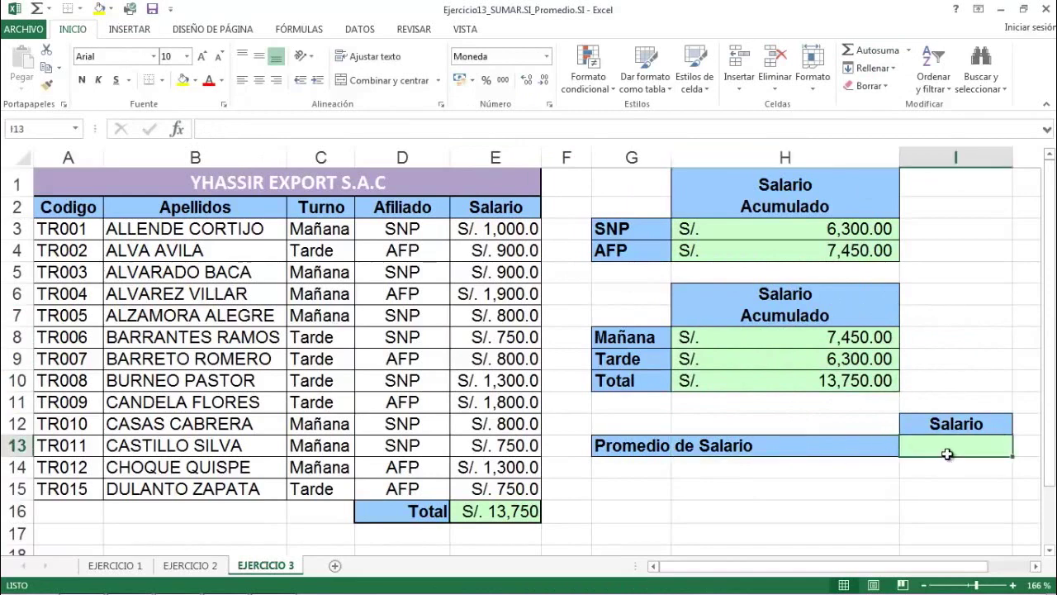
type("=")
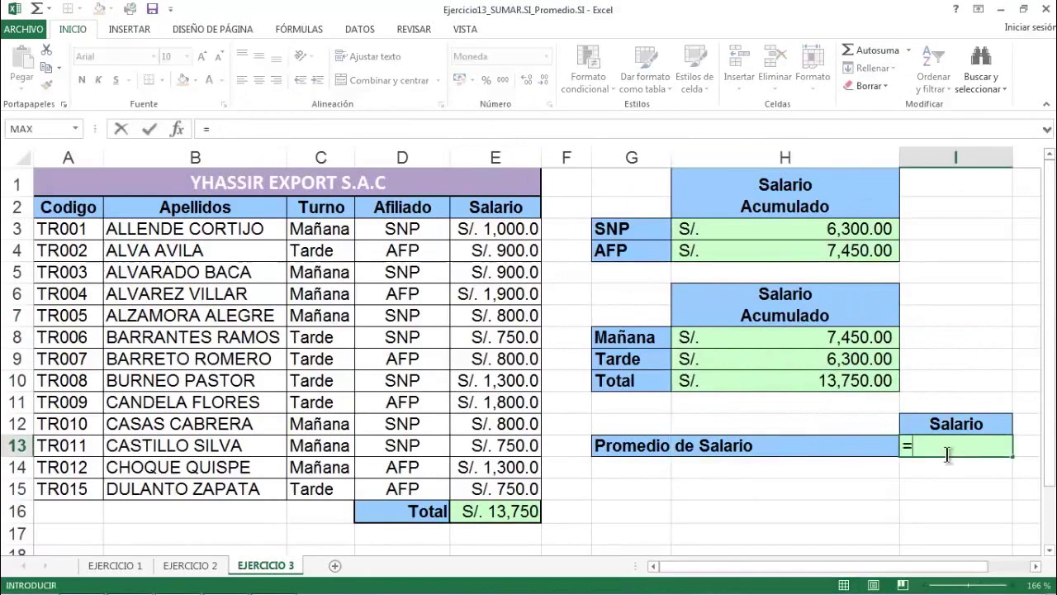
type("prome")
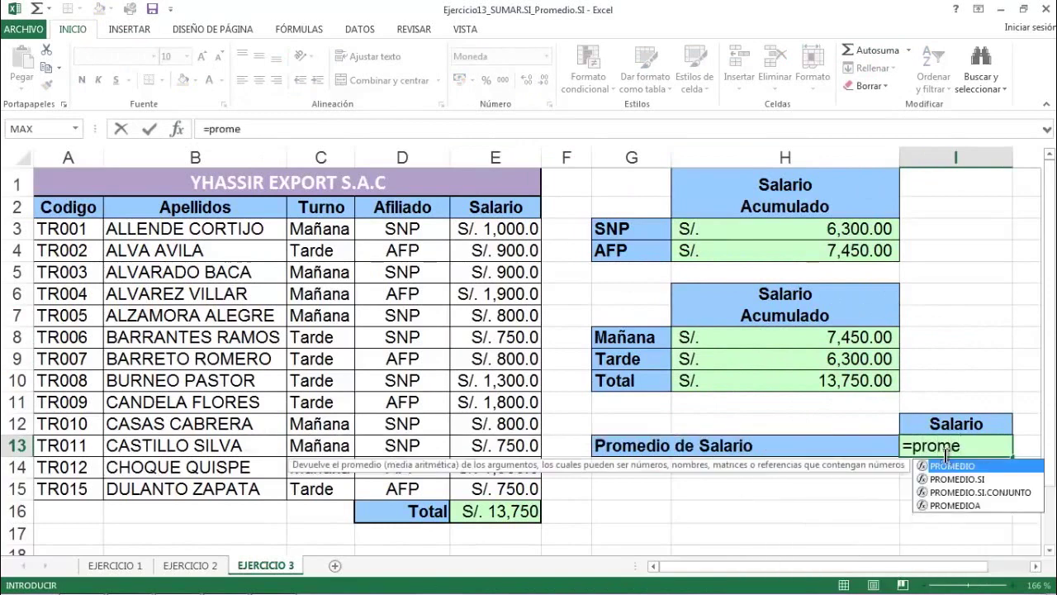
double_click(946, 466)
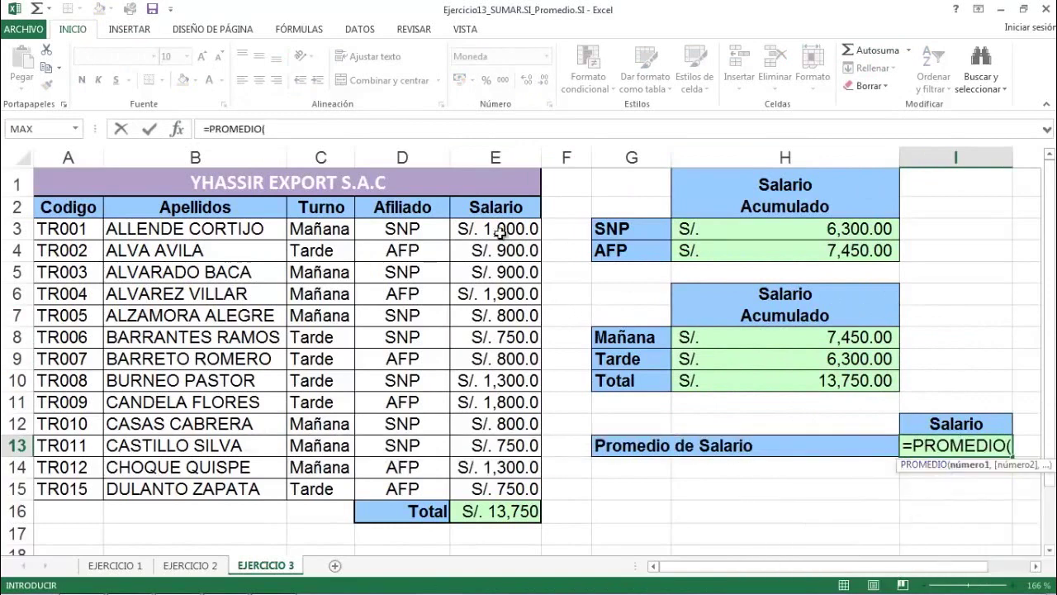
left_click_drag(499, 234, 495, 488)
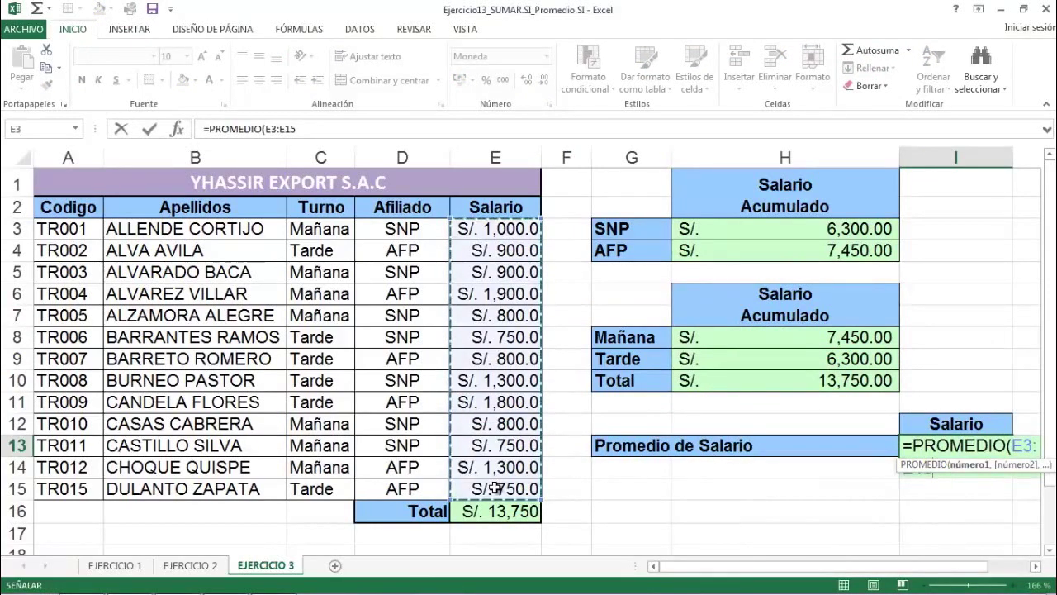
key("Return")
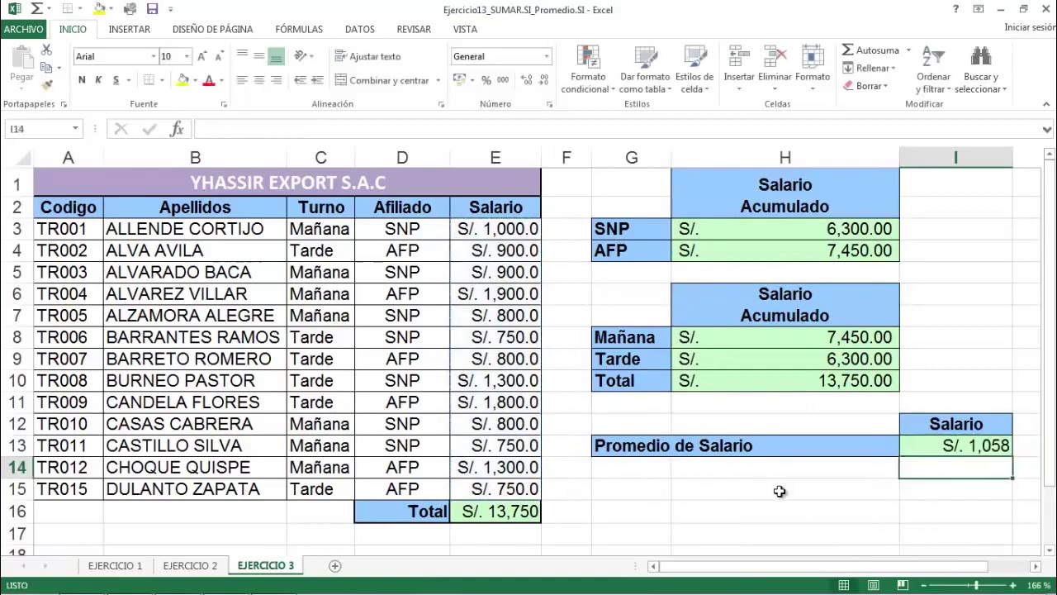
left_click(958, 446)
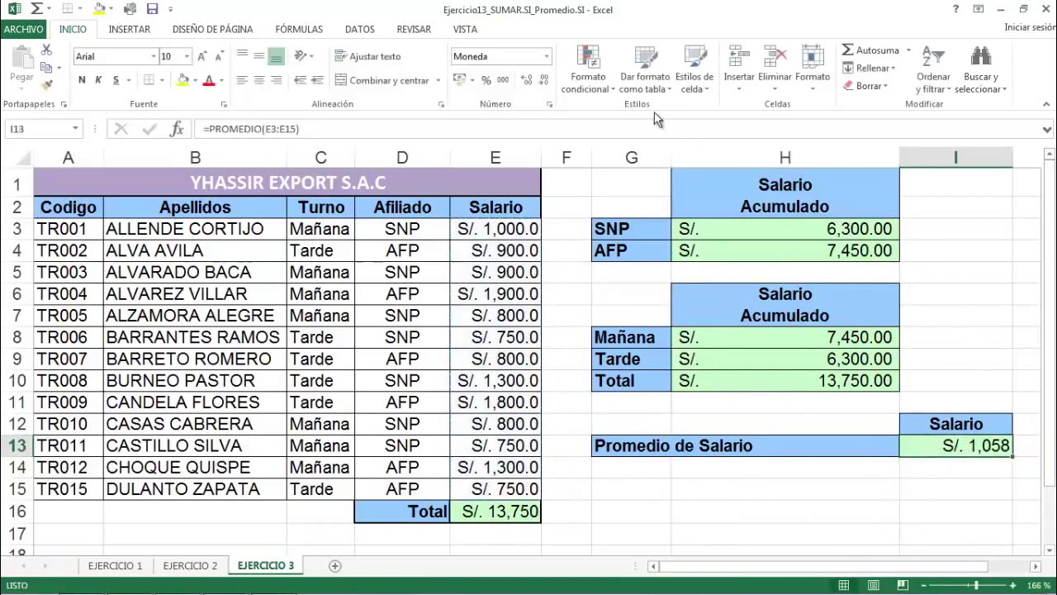
left_click(462, 82)
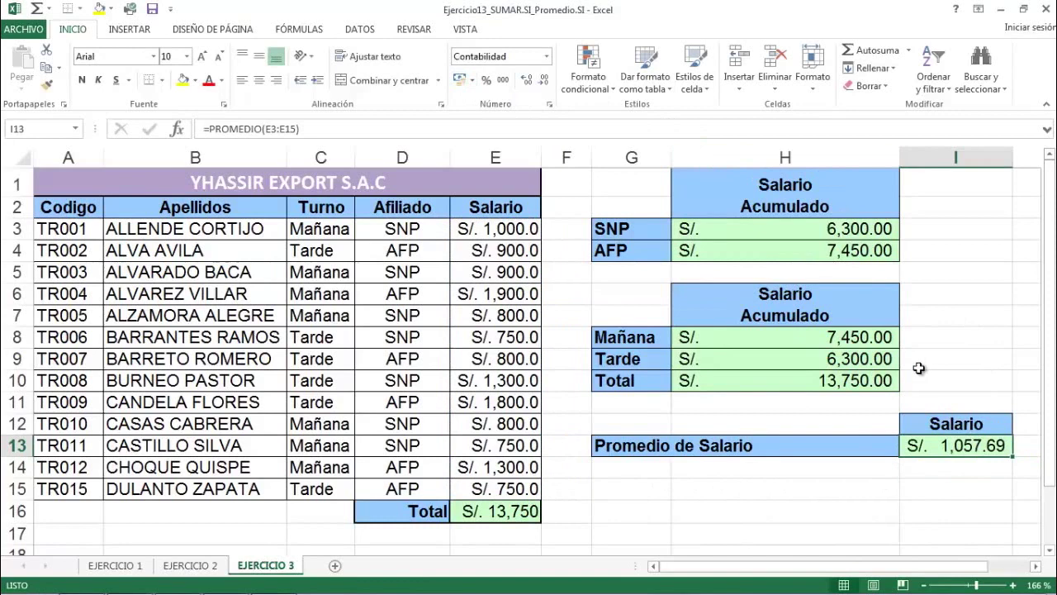
left_click(436, 377)
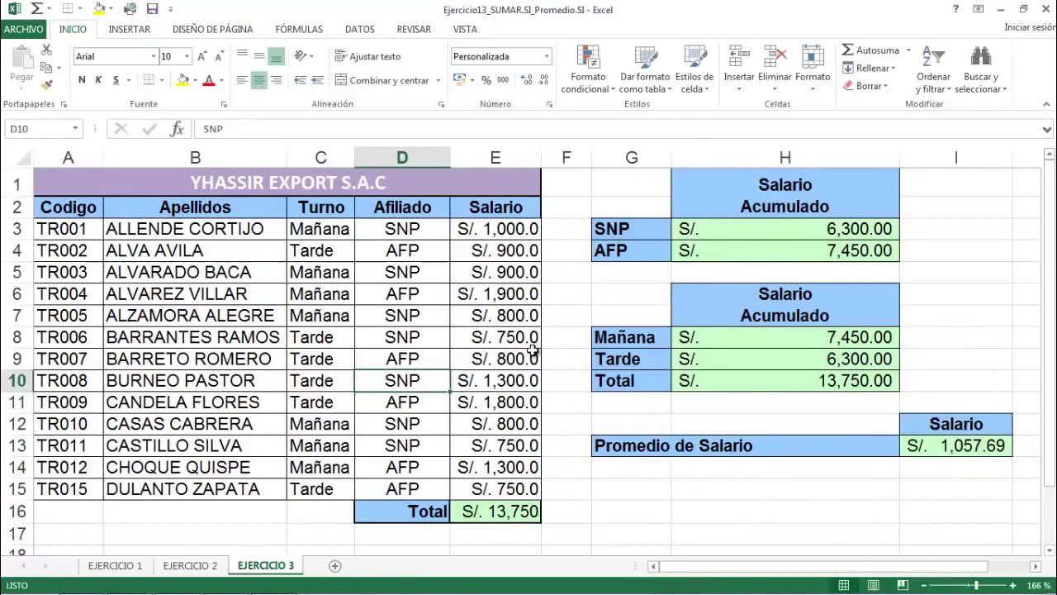